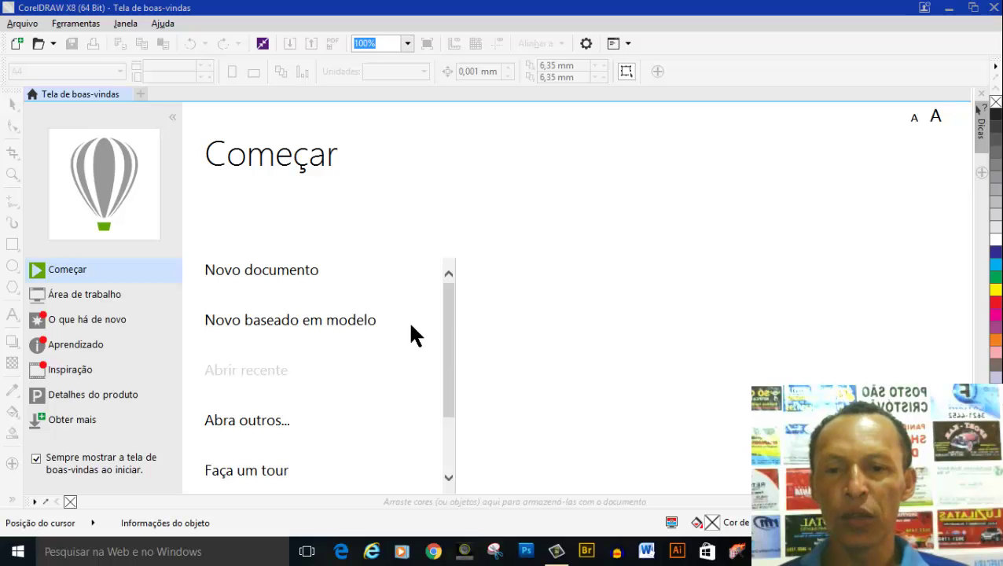
Step: Create a new blank Letter-size document 'Sem título-1' with the default settings
click(285, 268)
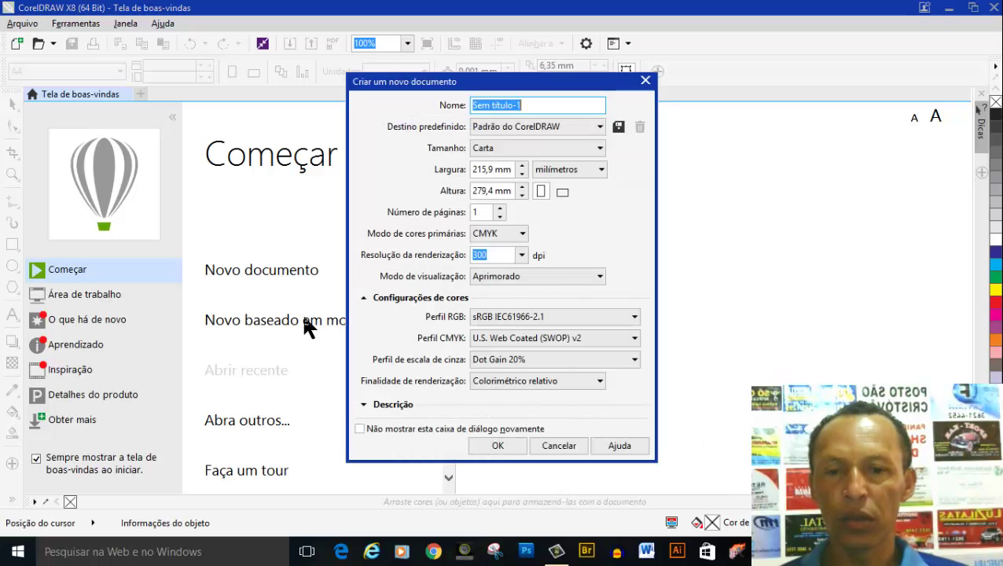
click(499, 451)
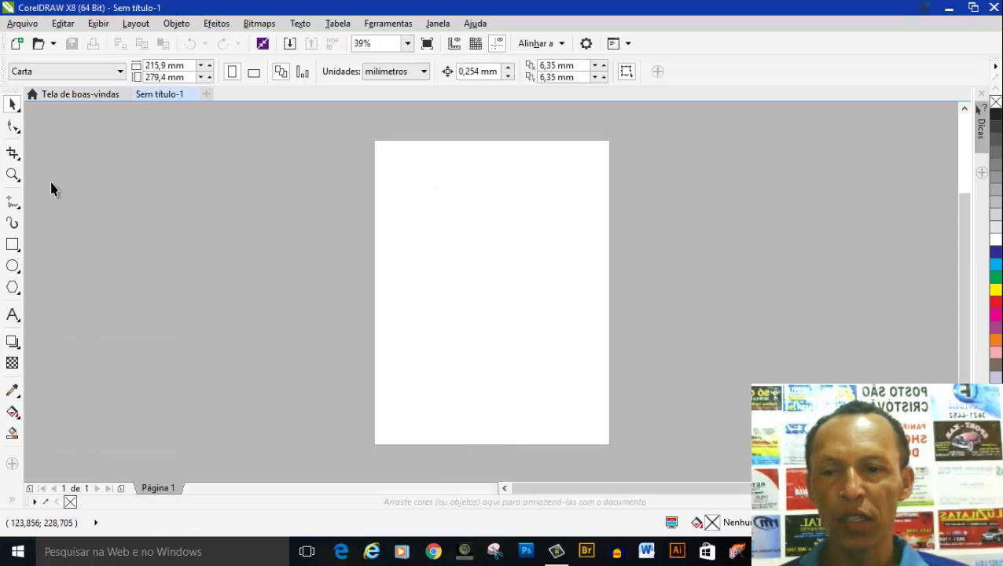
Step: Switch to the Pen tool from the curve tools flyout
click(18, 203)
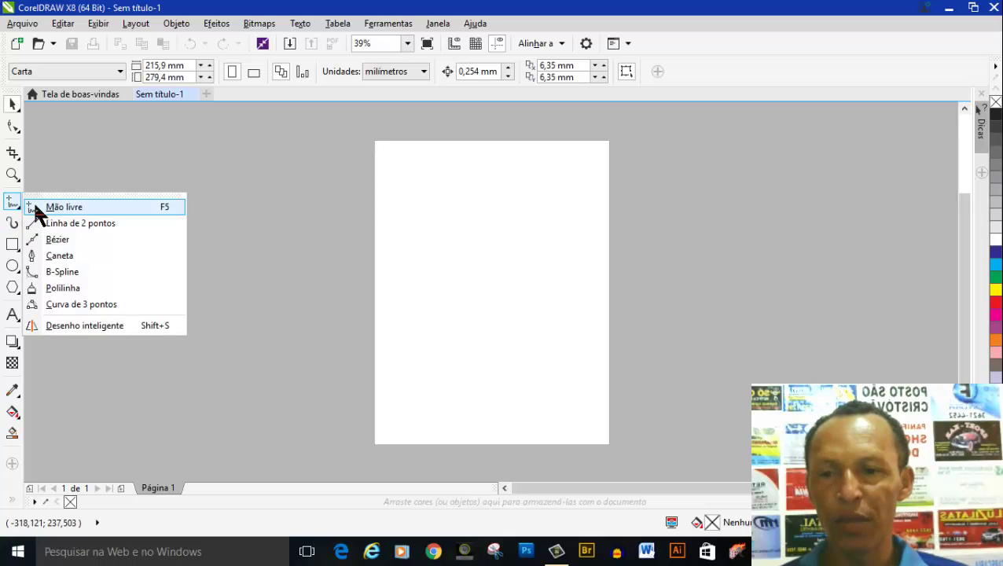
click(41, 257)
scroll(484, 276, up, 2)
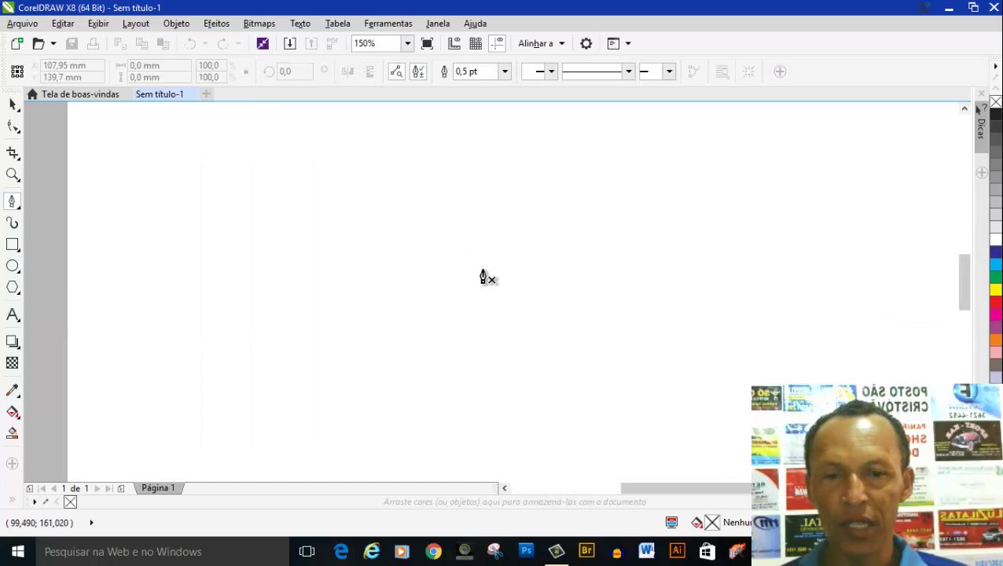
scroll(487, 275, down, 2)
scroll(497, 270, up, 2)
scroll(507, 265, up, 1)
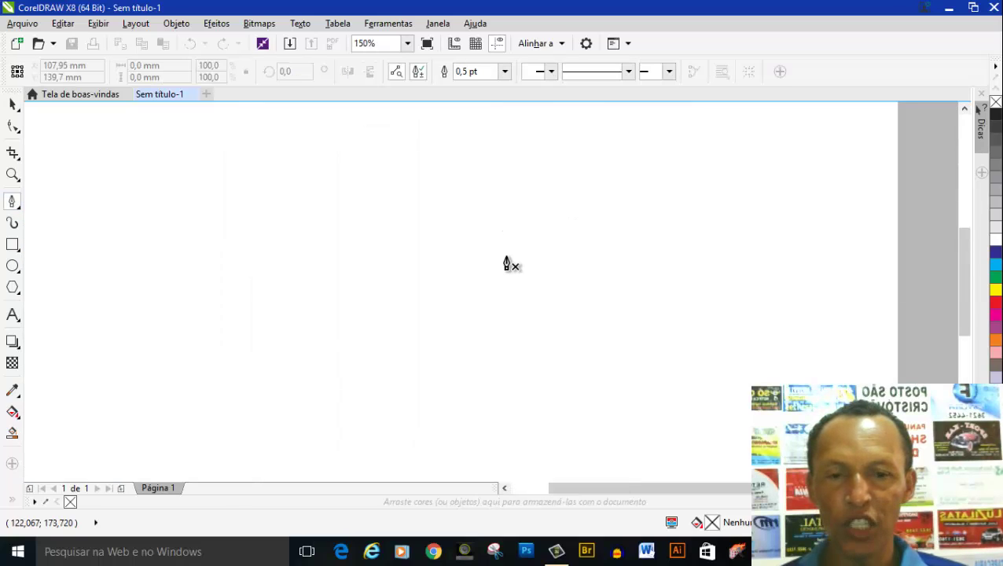
scroll(507, 265, down, 1)
scroll(507, 265, down, 2)
scroll(515, 183, up, 2)
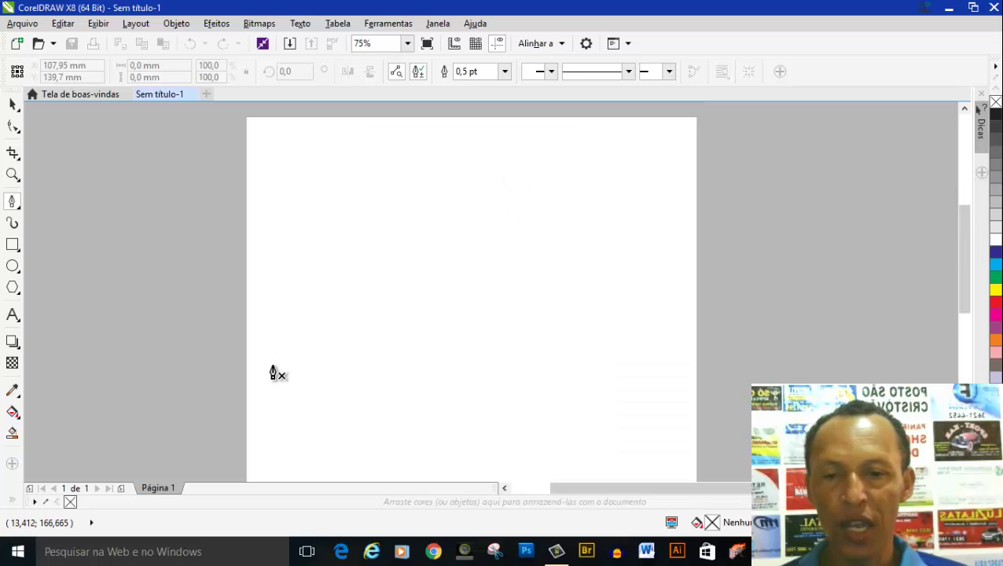
Step: Place the M's outer corners, from lower left over both top strokes to bottom right
click(263, 412)
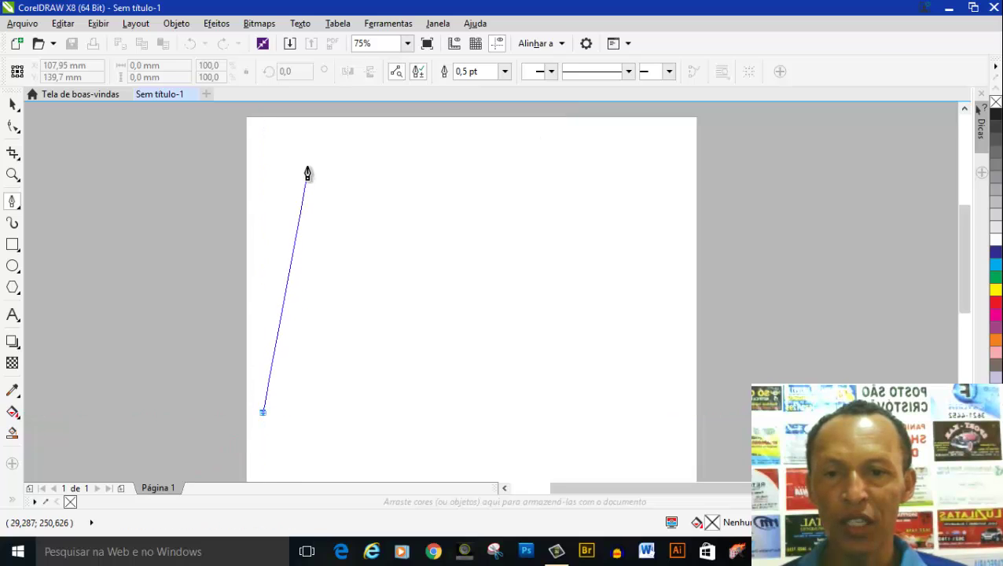
click(310, 150)
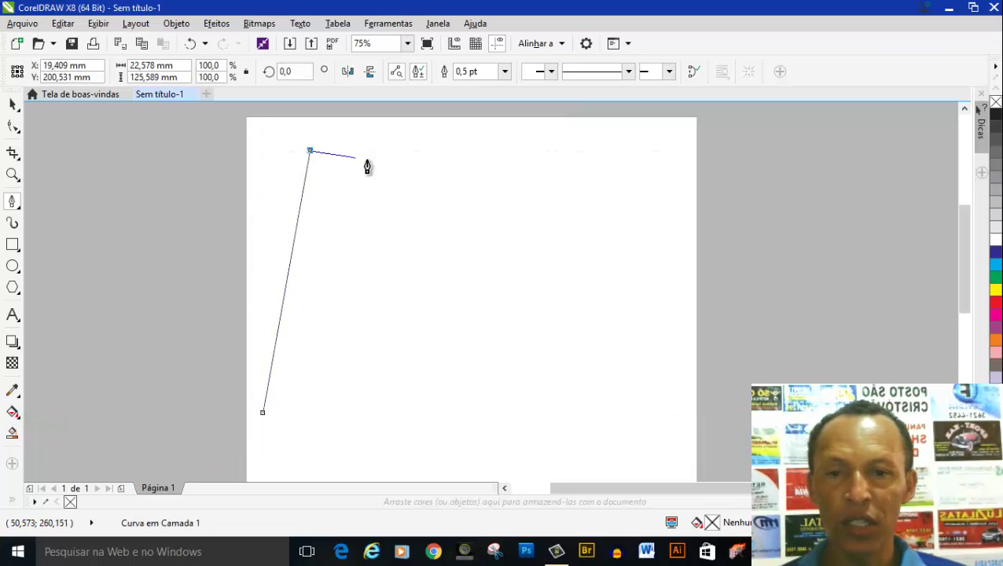
click(388, 150)
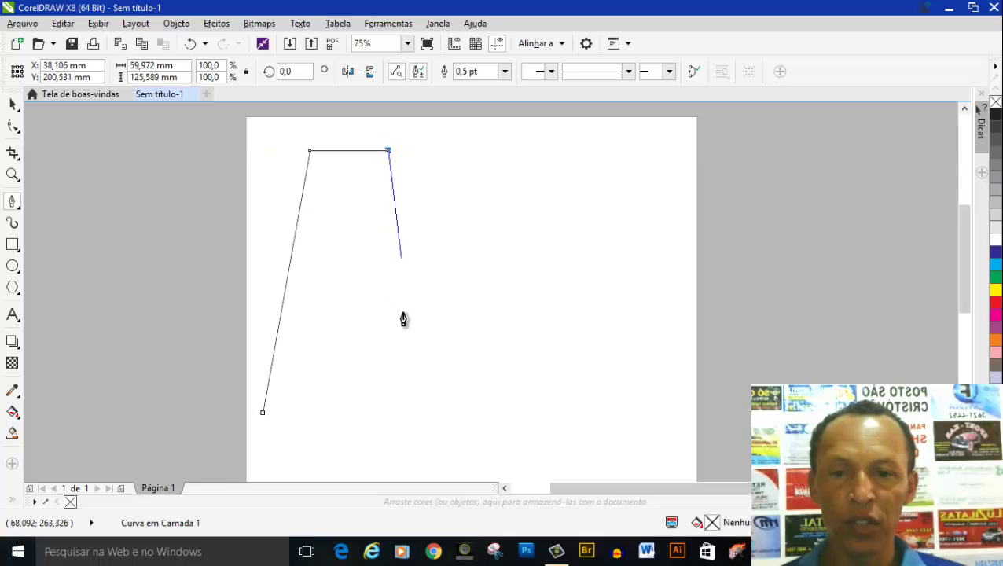
click(435, 406)
click(561, 127)
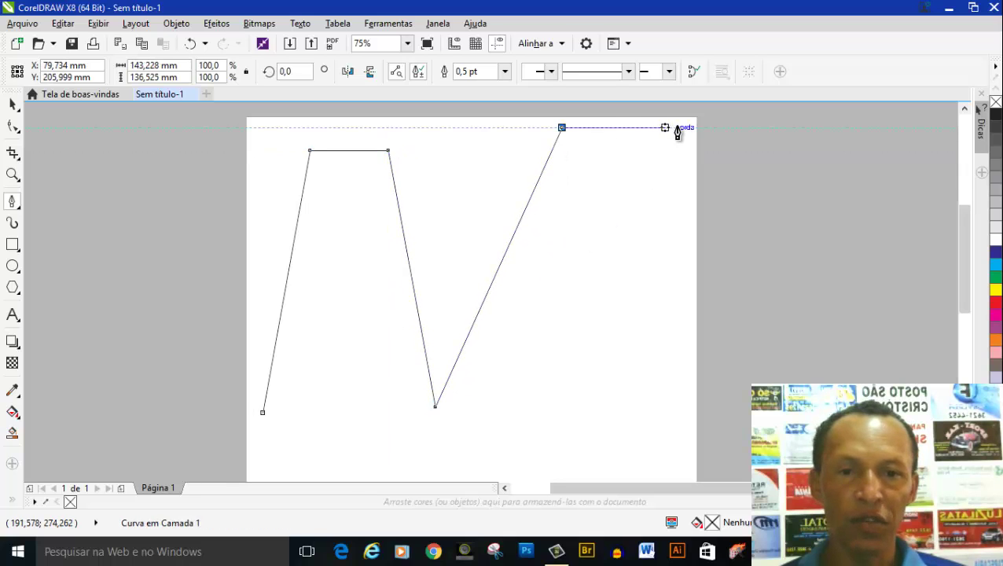
click(675, 128)
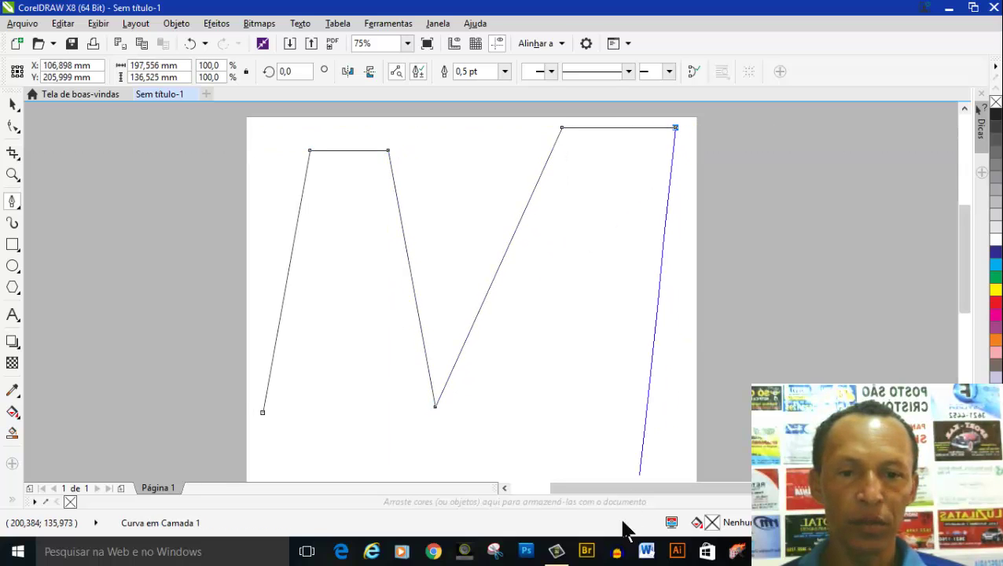
click(649, 475)
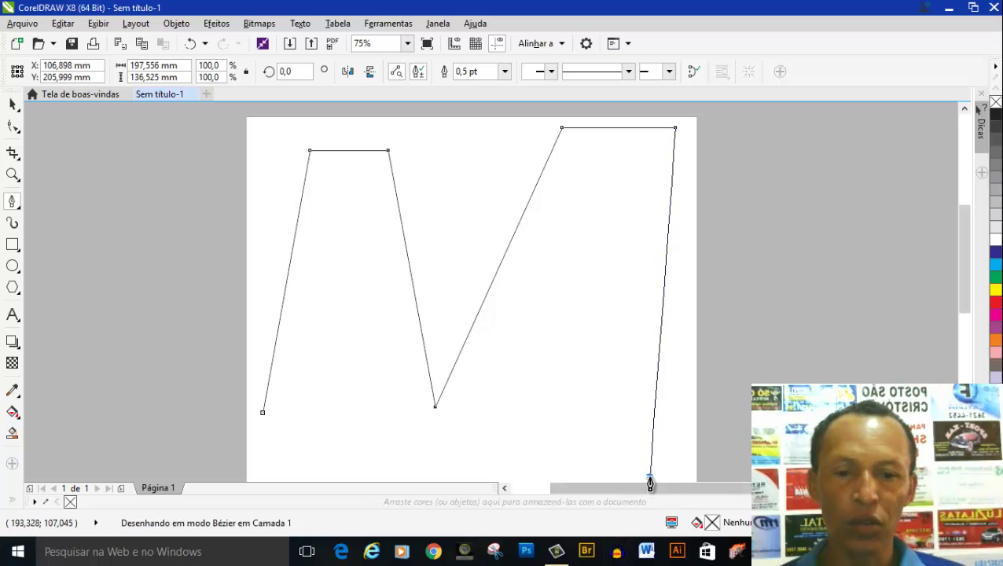
Step: Add the inner leg and middle-V points, then close the M at its start
click(561, 423)
click(597, 181)
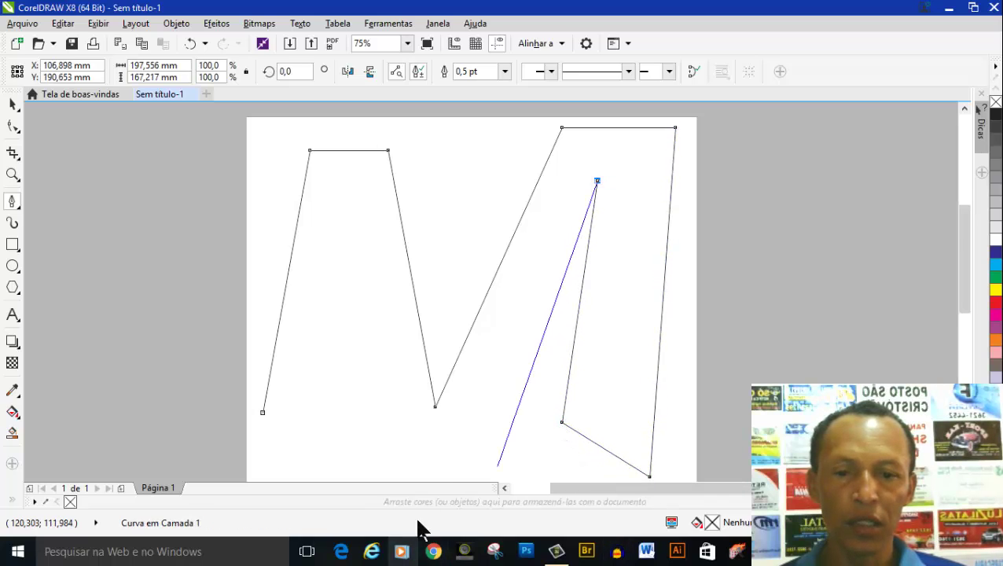
click(442, 473)
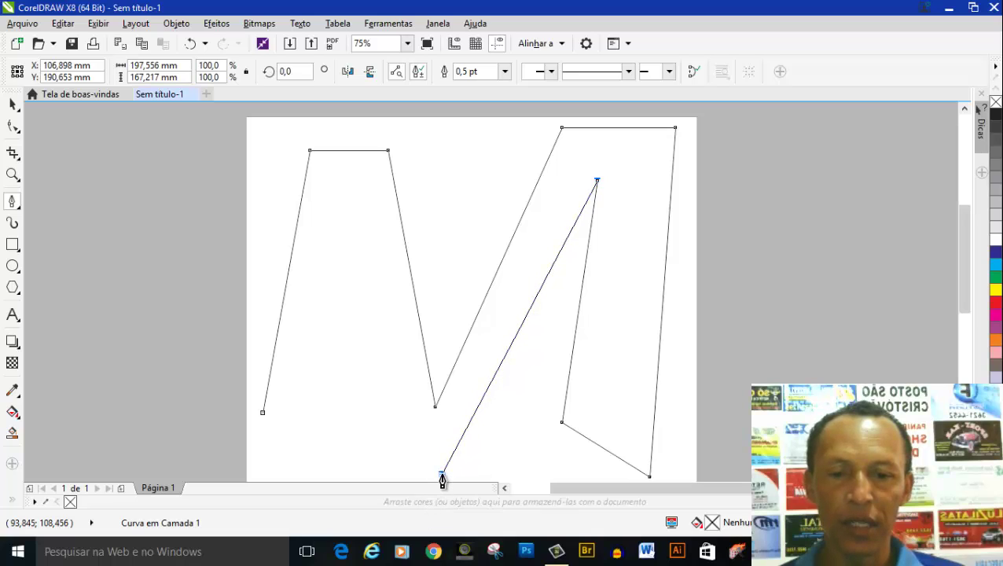
click(386, 418)
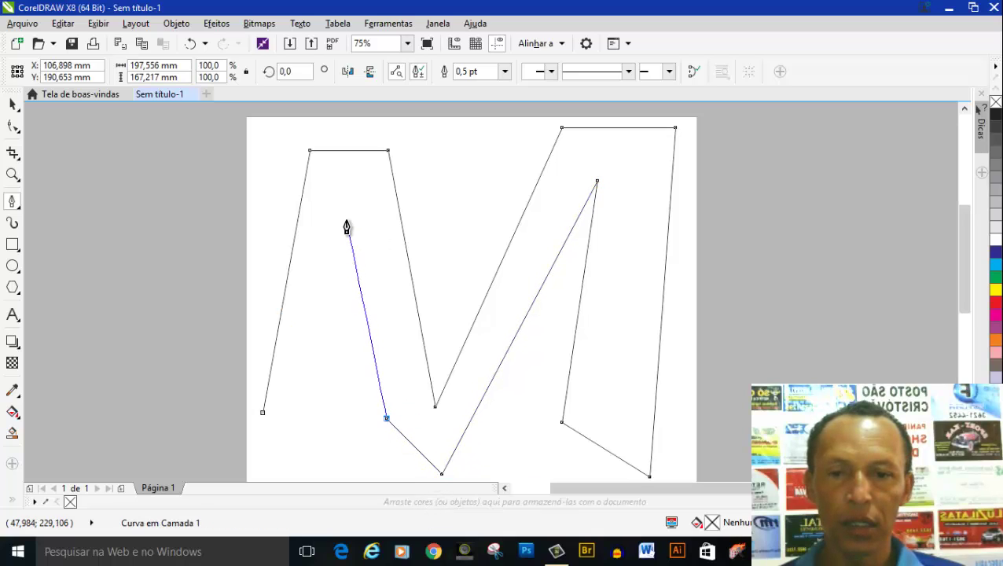
click(346, 219)
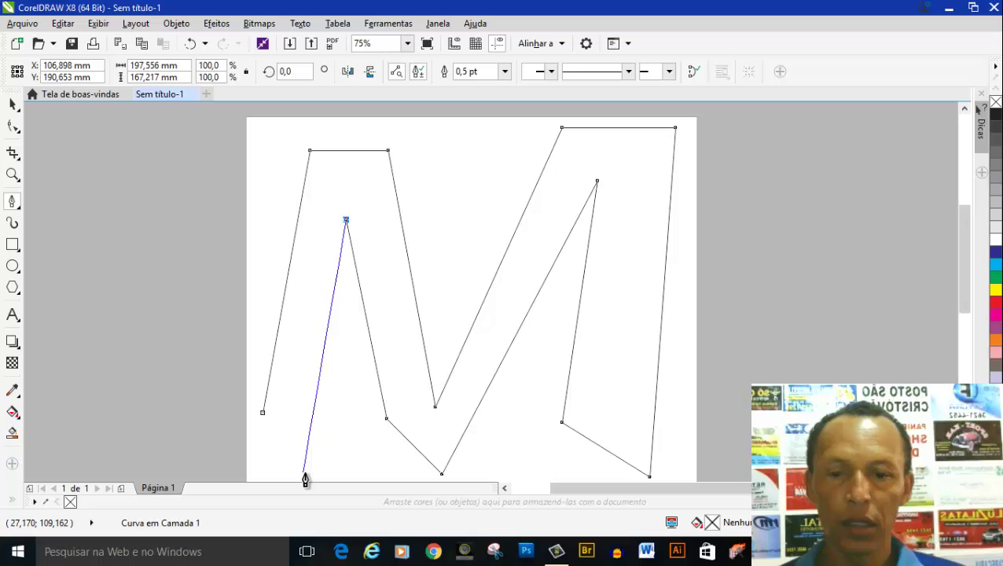
click(331, 473)
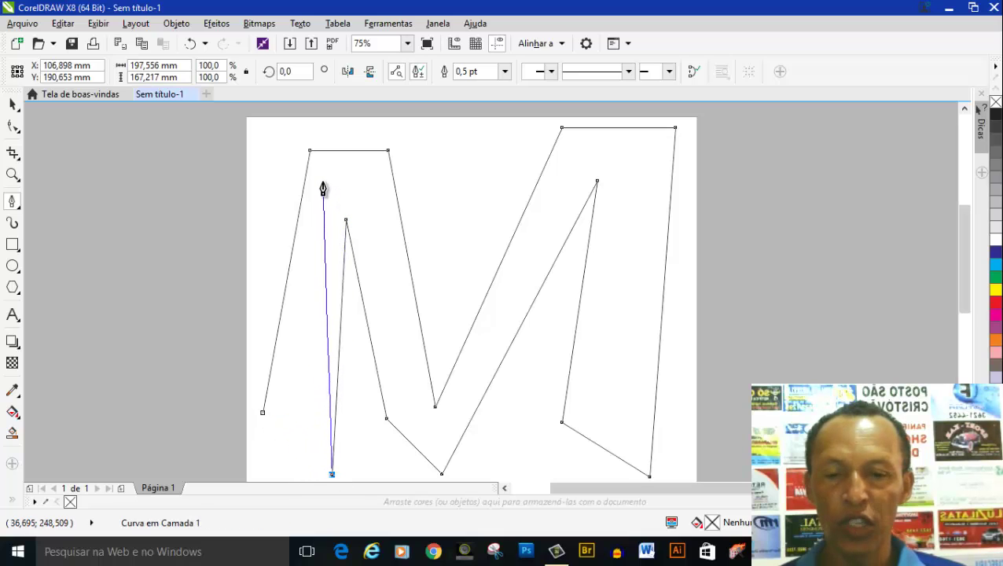
click(263, 414)
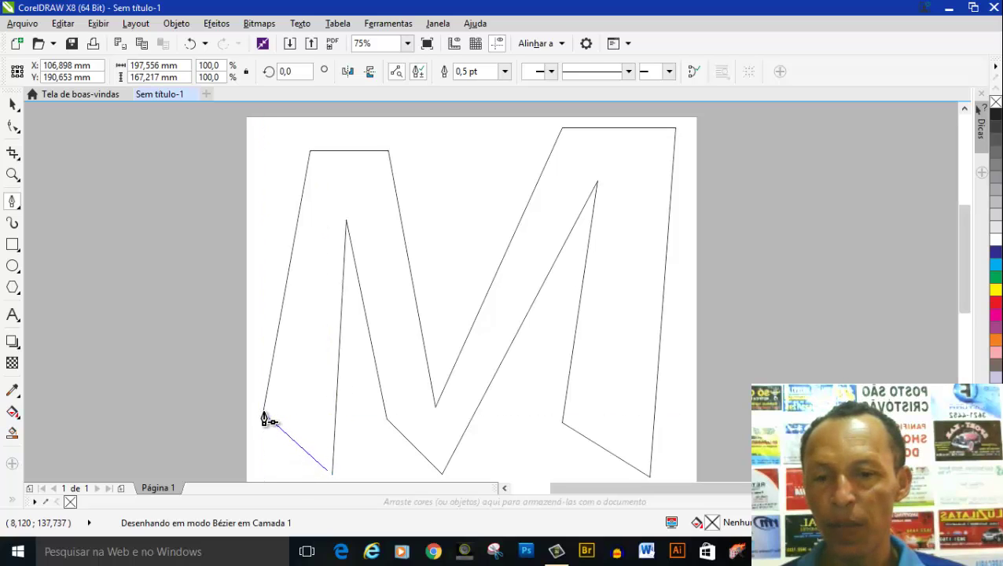
Step: Fill the M shape with cyan from the palette
click(995, 267)
scroll(593, 295, down, 1)
scroll(589, 292, down, 1)
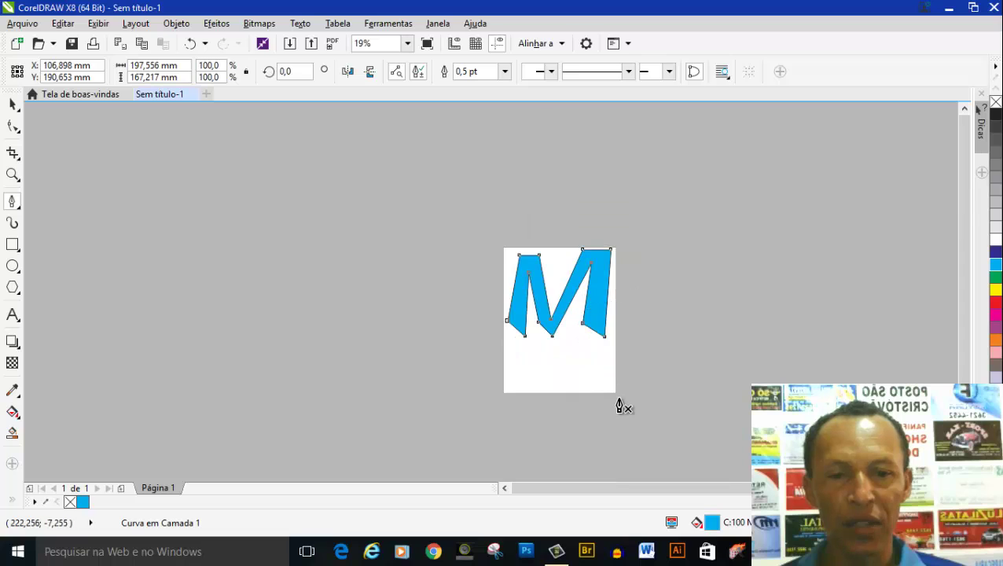
scroll(617, 397, up, 1)
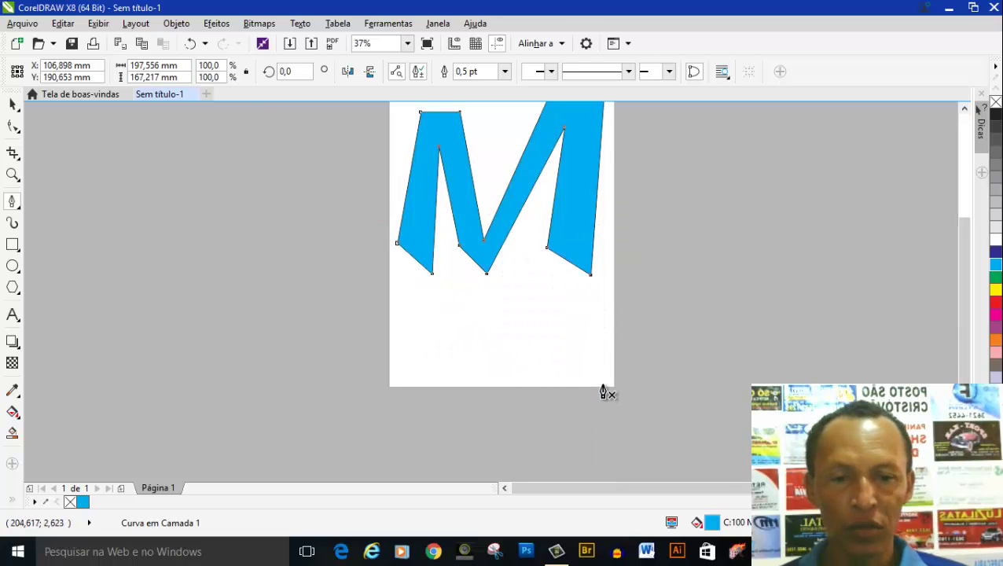
Step: Draw an open four-segment zigzag line with two peaks below the M
click(405, 374)
click(447, 258)
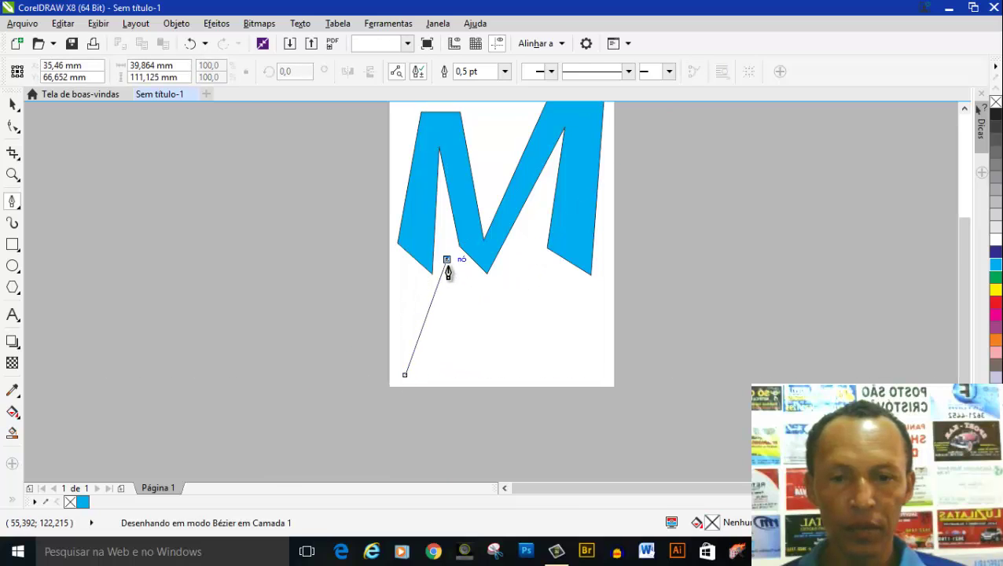
click(464, 351)
click(532, 239)
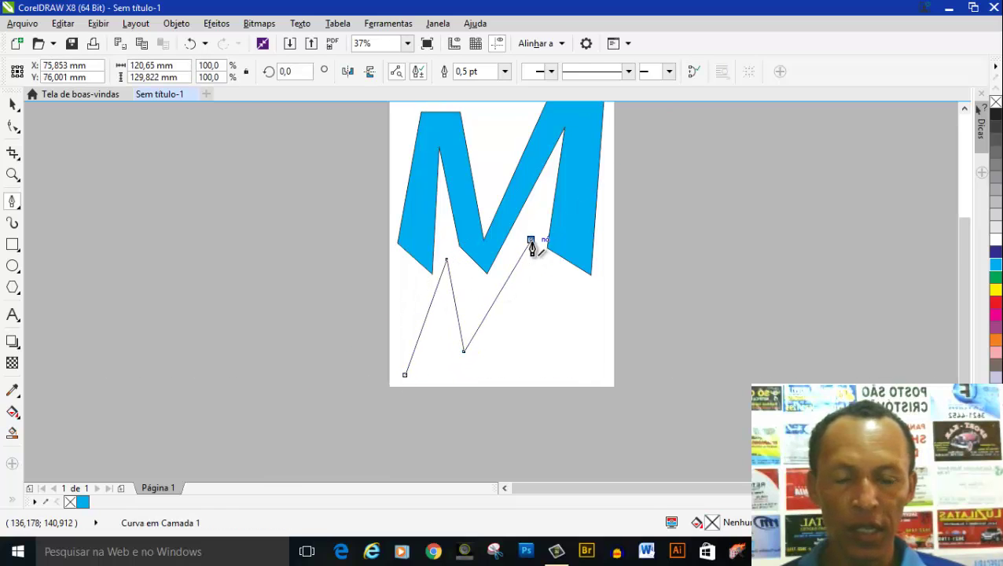
click(548, 374)
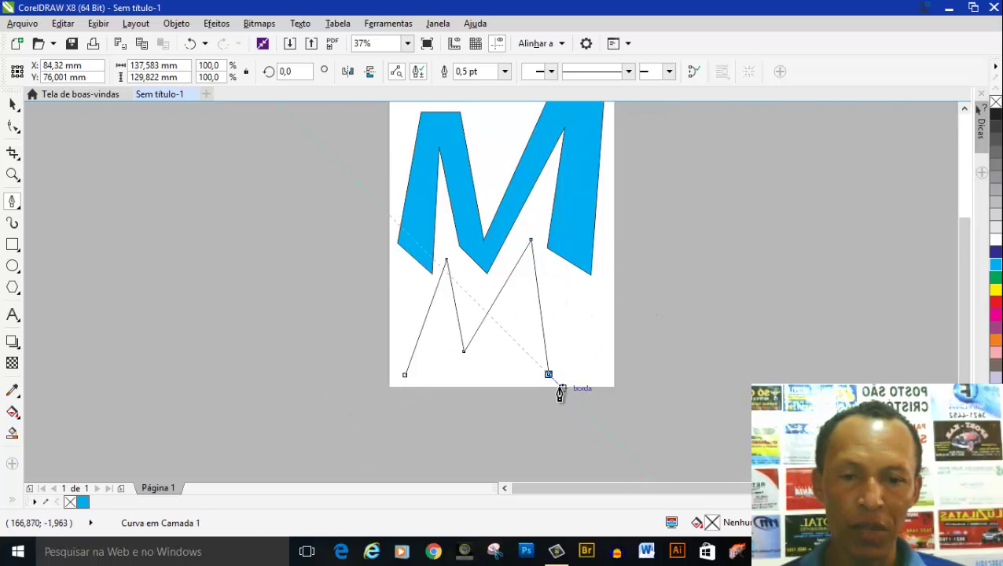
double_click(549, 375)
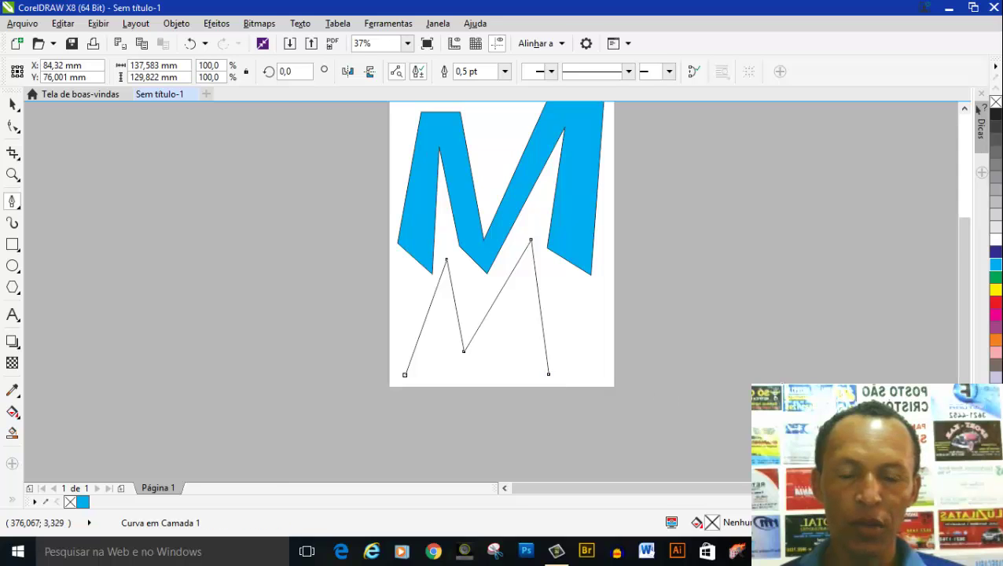
scroll(527, 275, down, 2)
scroll(524, 268, up, 4)
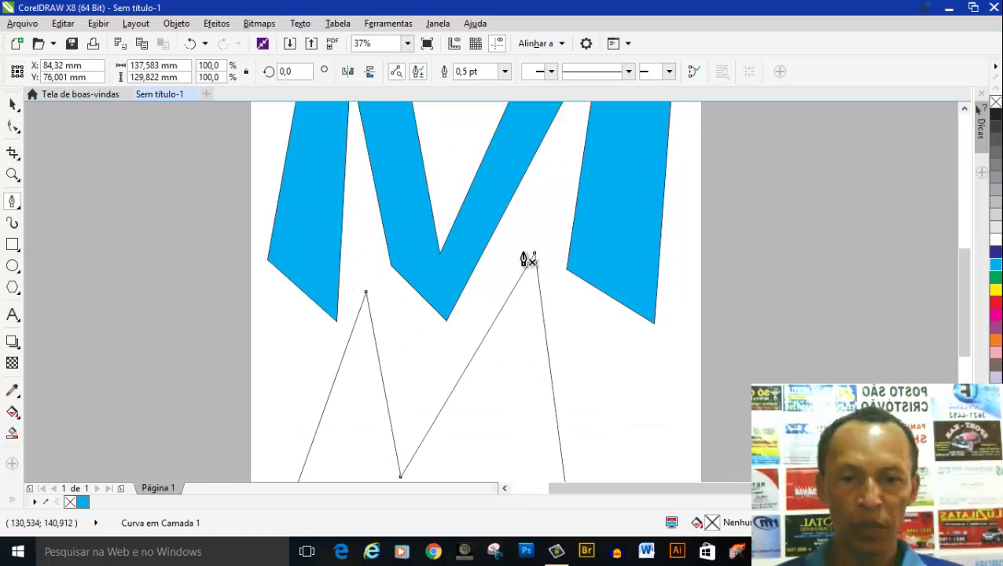
scroll(524, 259, down, 3)
scroll(526, 194, up, 1)
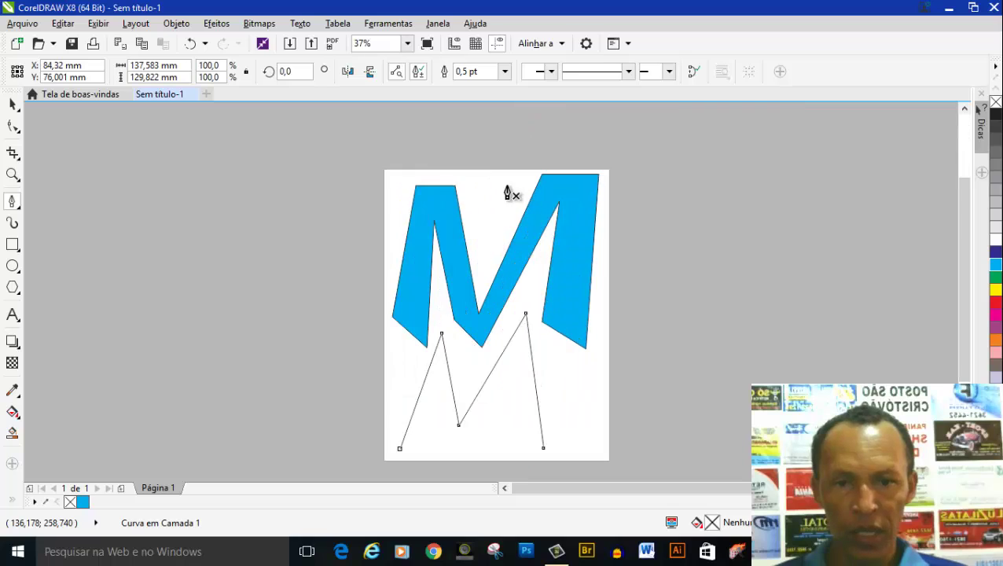
Step: Move the cyan M and the zigzag line off the page to the right
click(13, 104)
key(space)
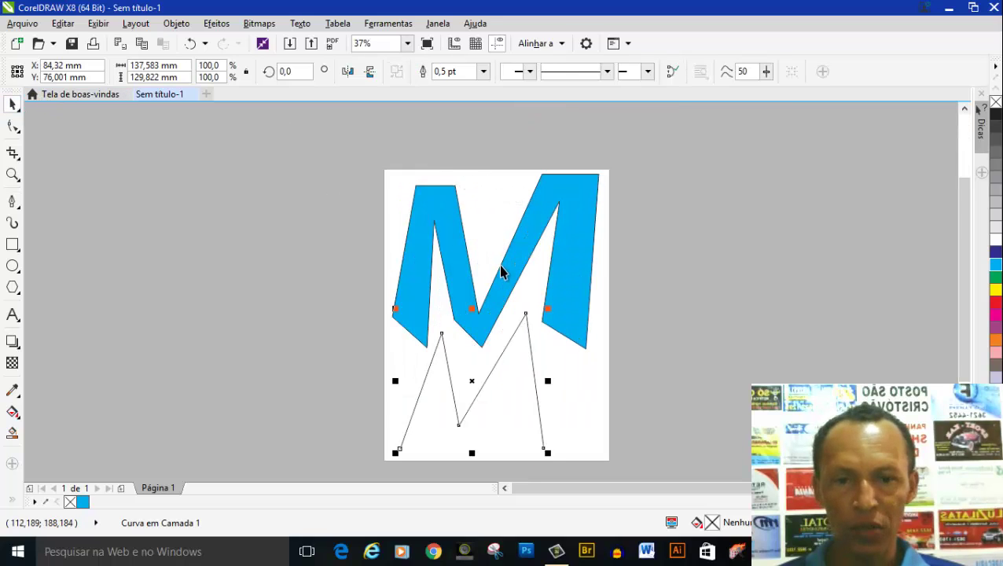
click(503, 269)
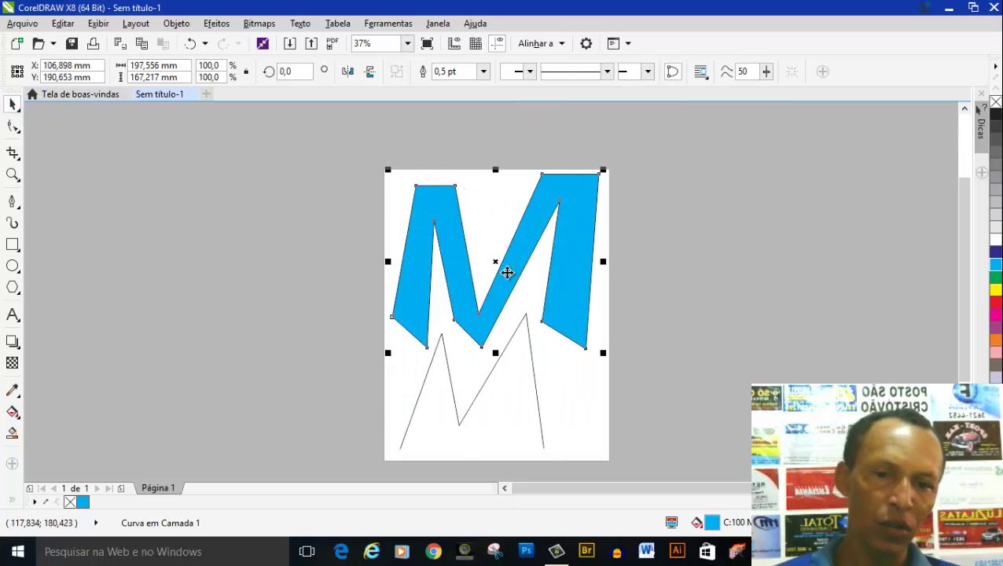
click(527, 283)
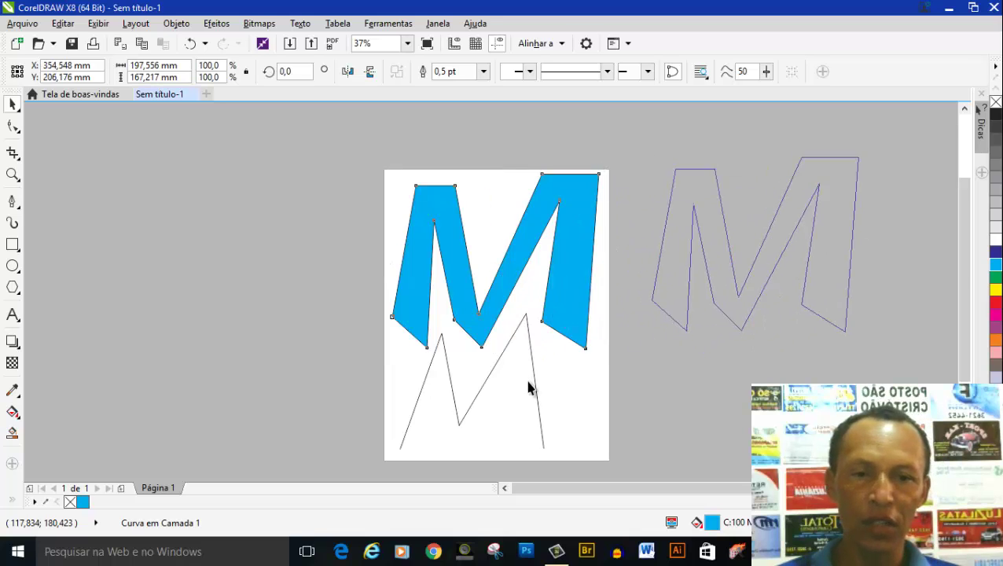
drag(526, 283, 785, 267)
drag(533, 382, 822, 393)
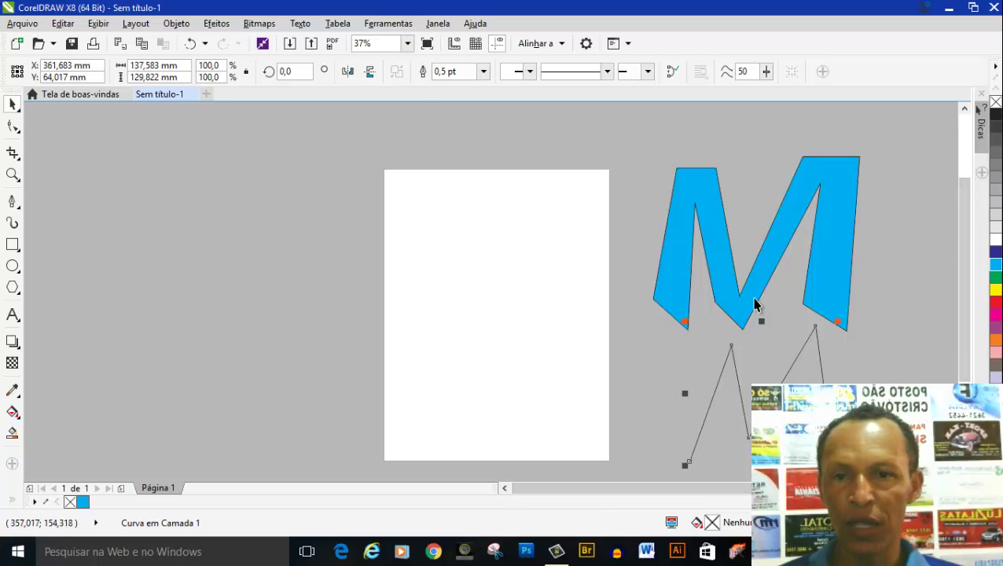
Step: Import download.jpg, enlarge the crown photo to page width, and place it left of the page
click(290, 44)
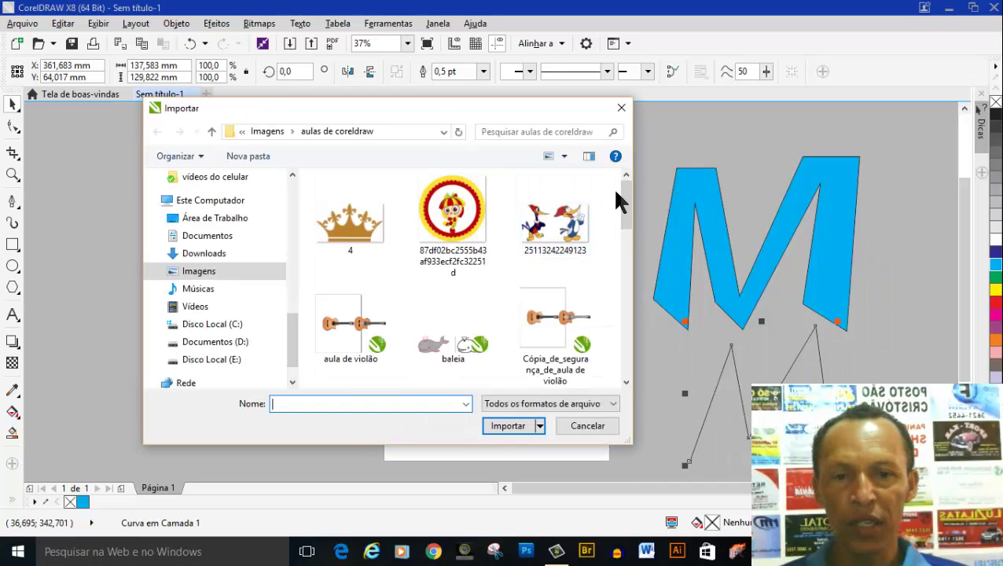
mouse_move(627, 206)
mouse_down()
mouse_move(621, 288)
mouse_move(605, 295)
mouse_up()
click(379, 269)
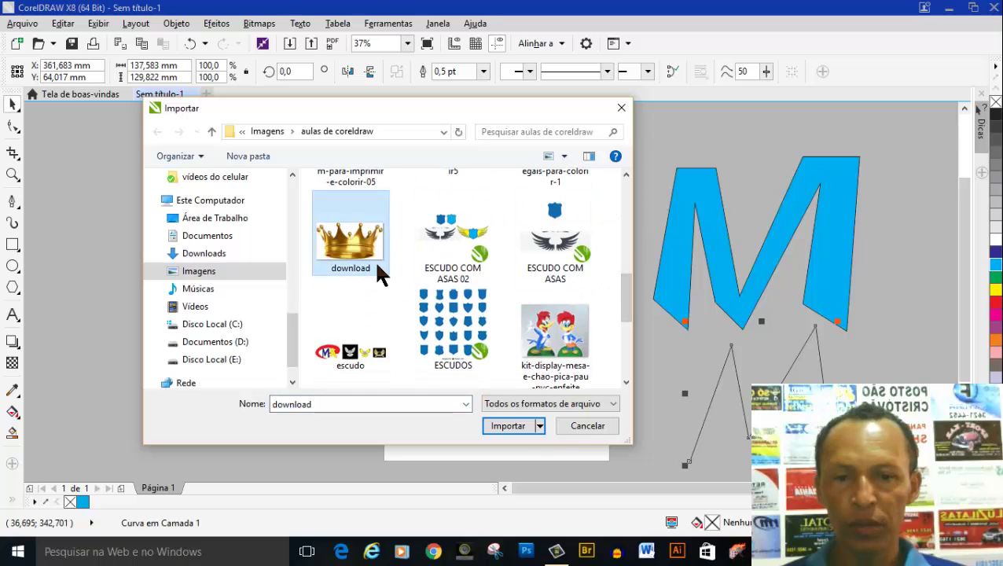
click(500, 429)
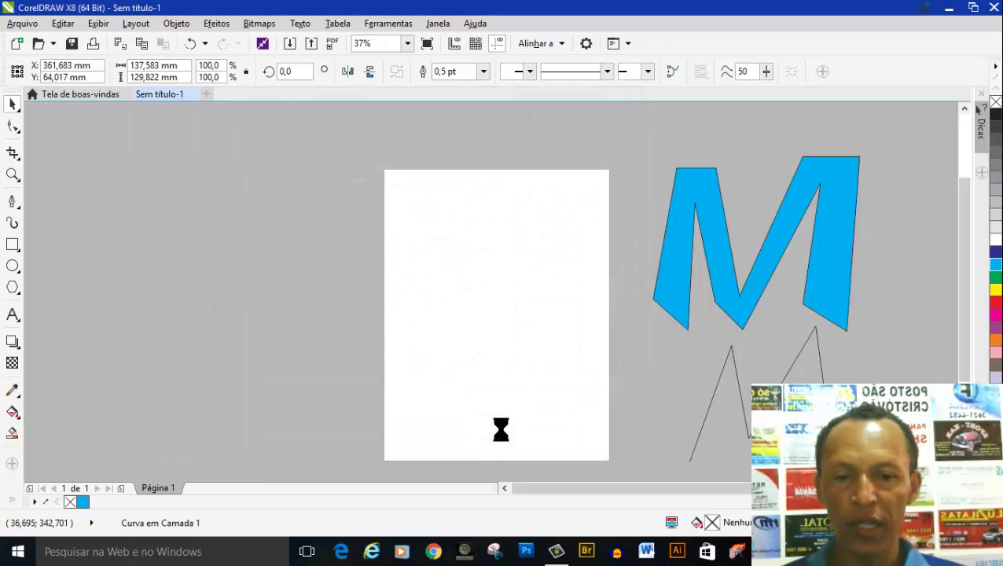
click(404, 208)
drag(424, 223, 613, 393)
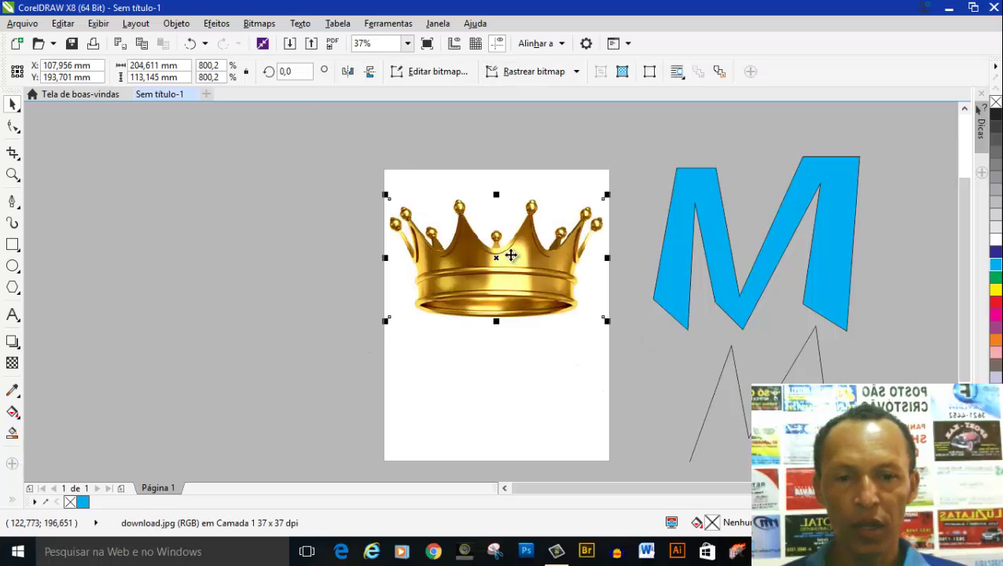
mouse_move(509, 253)
mouse_down()
mouse_move(512, 288)
mouse_move(274, 290)
mouse_up()
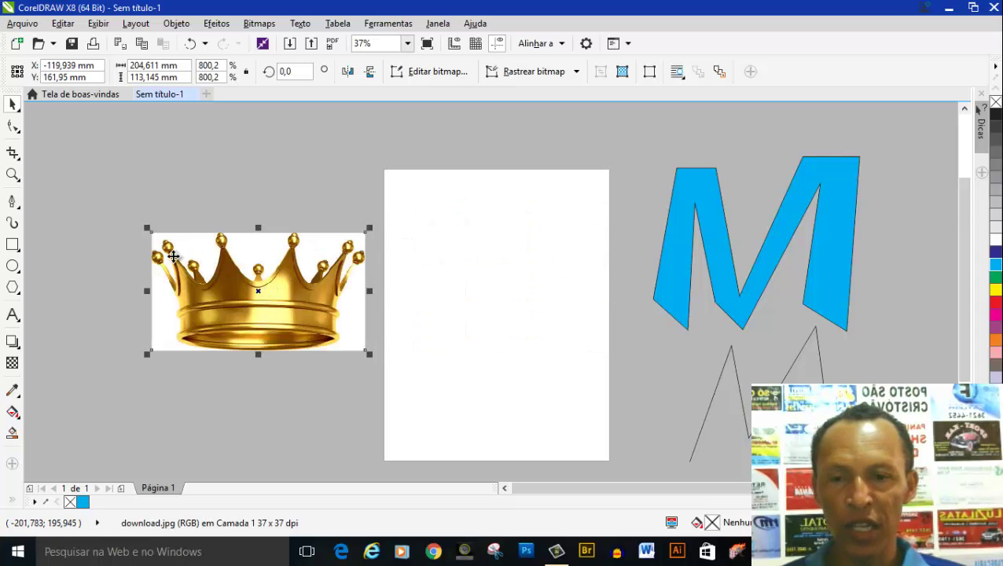
Step: Give the crown photo a uniform transparency of 69
scroll(173, 255, up, 2)
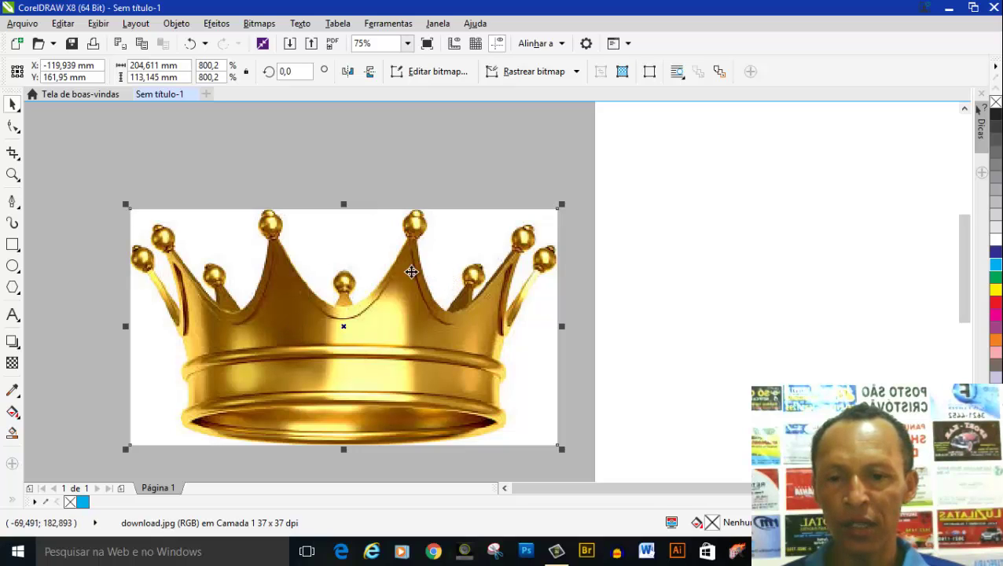
click(12, 364)
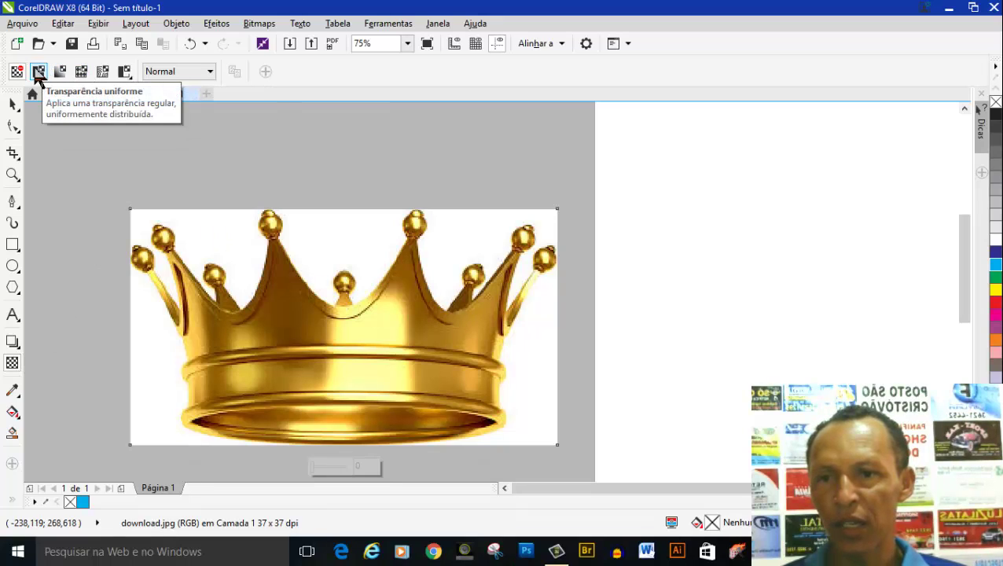
click(37, 72)
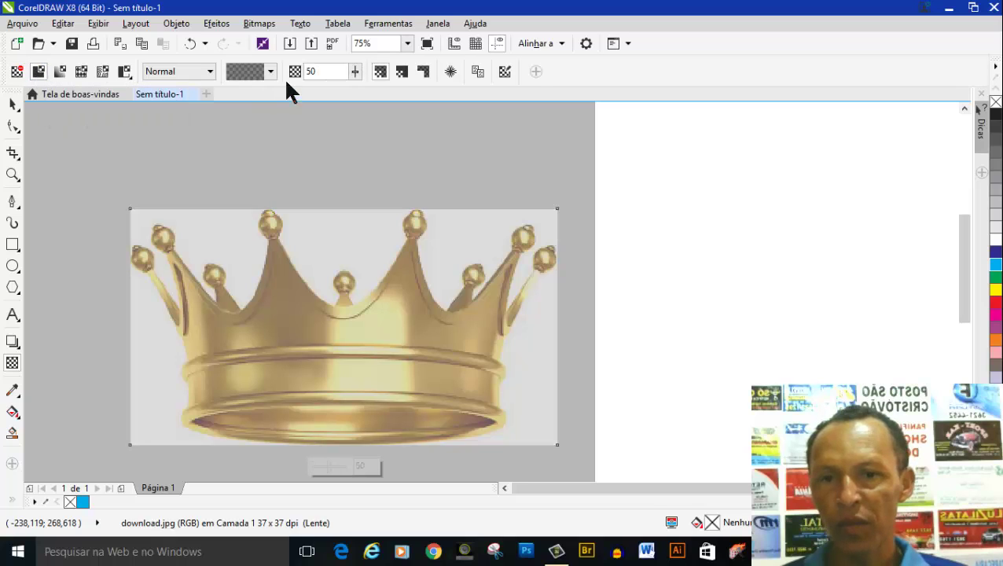
click(355, 71)
drag(360, 89, 362, 92)
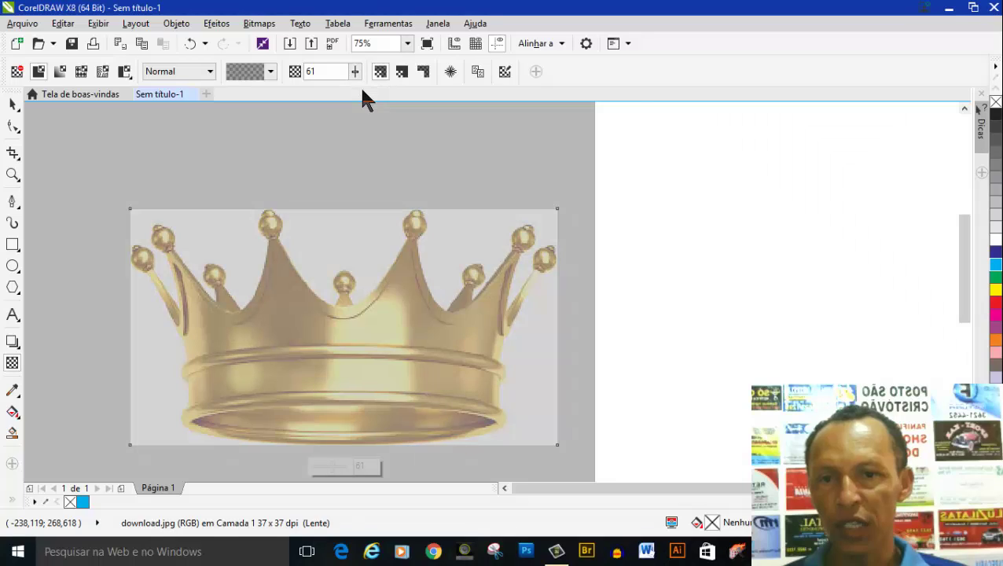
click(354, 72)
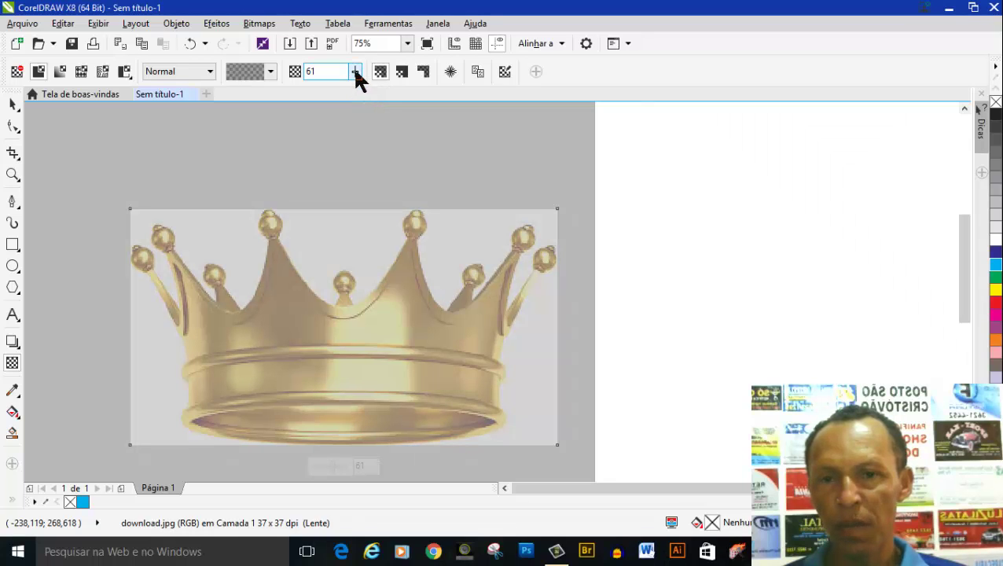
drag(354, 87, 361, 100)
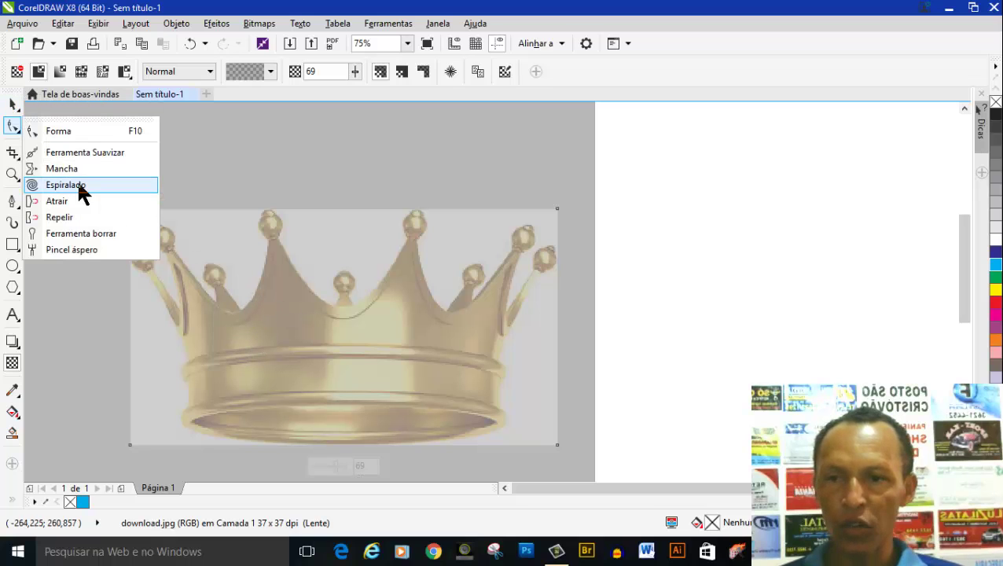
Step: Lock the crown photo with Lock Object and switch to the Freehand tool
click(11, 104)
right_click(304, 296)
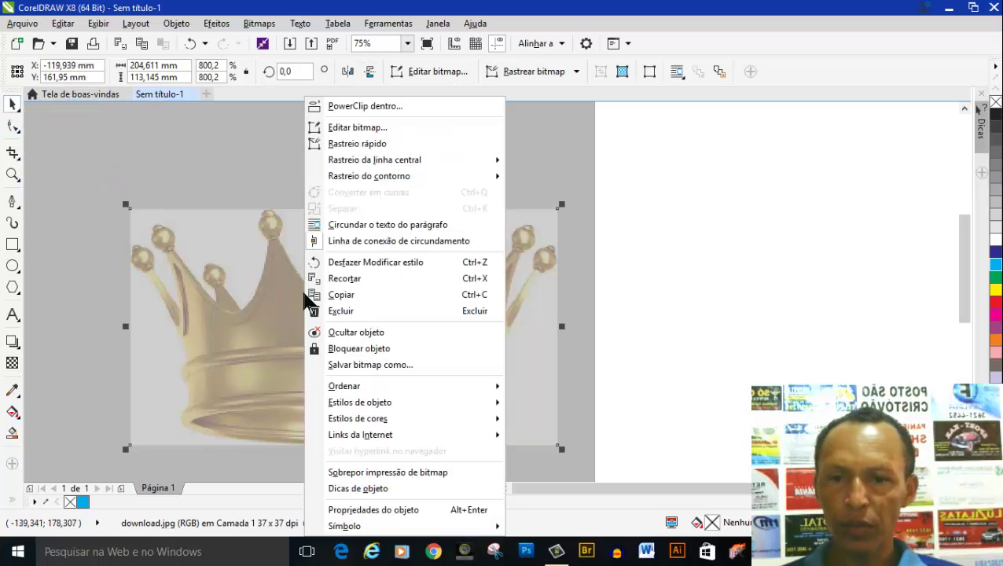
click(374, 349)
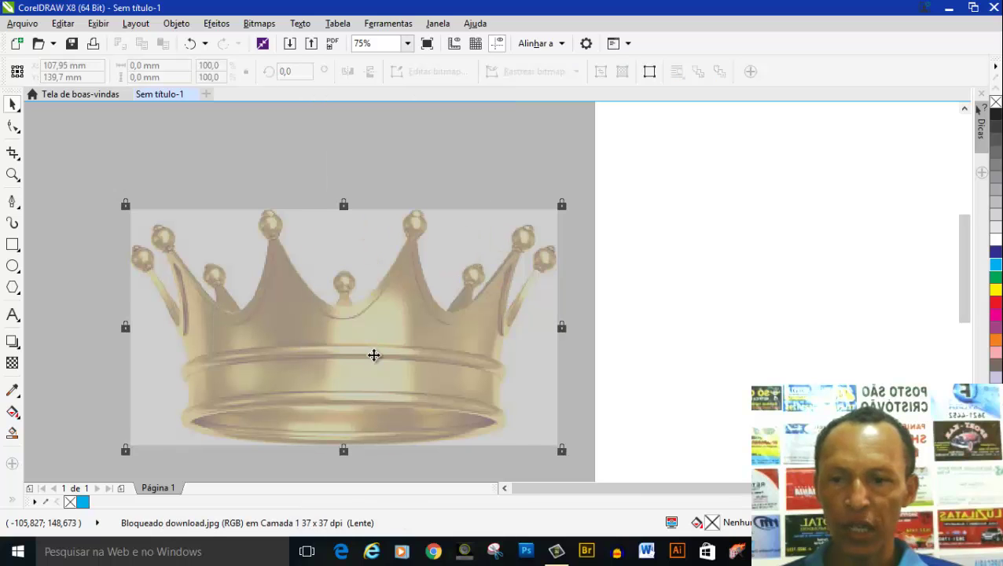
click(20, 210)
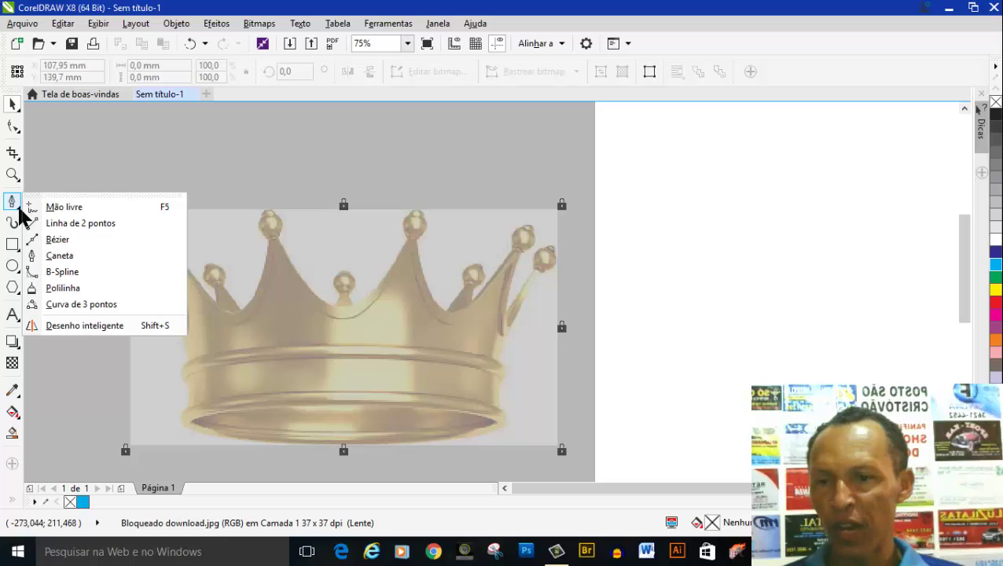
click(33, 208)
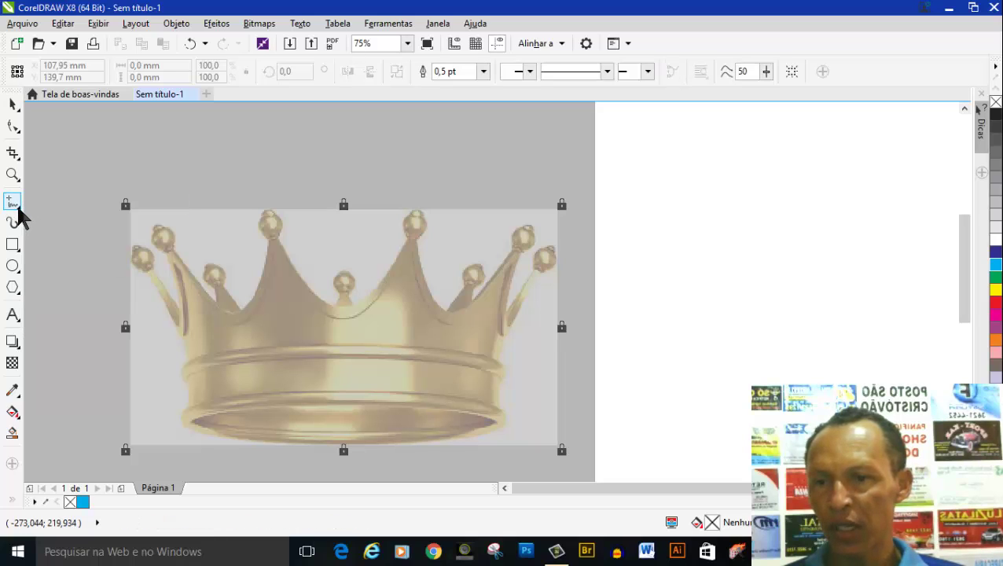
Step: Switch to the Pen tool and zoom to about 150% on the crown's lower-left rim
click(18, 210)
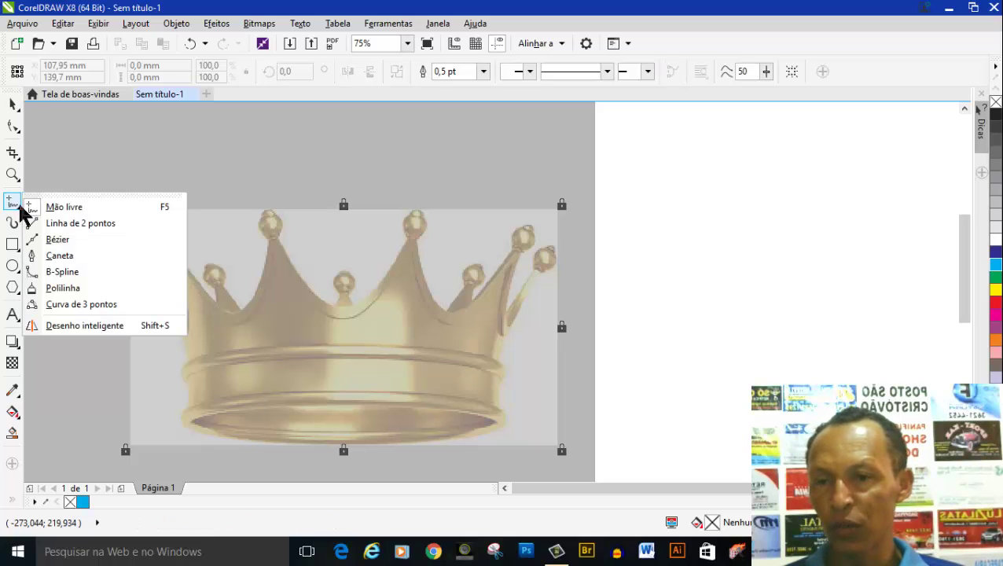
click(45, 255)
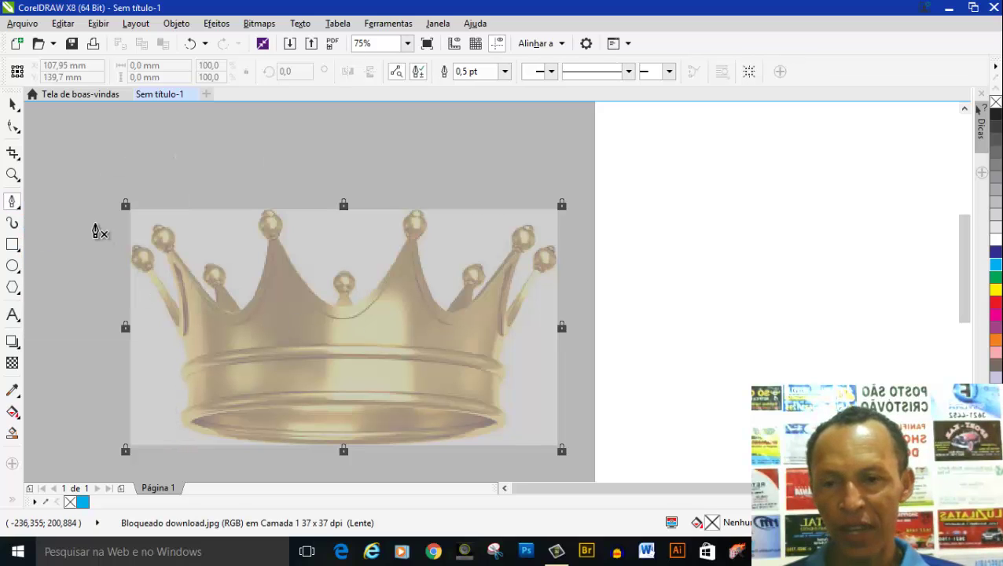
scroll(180, 425, up, 2)
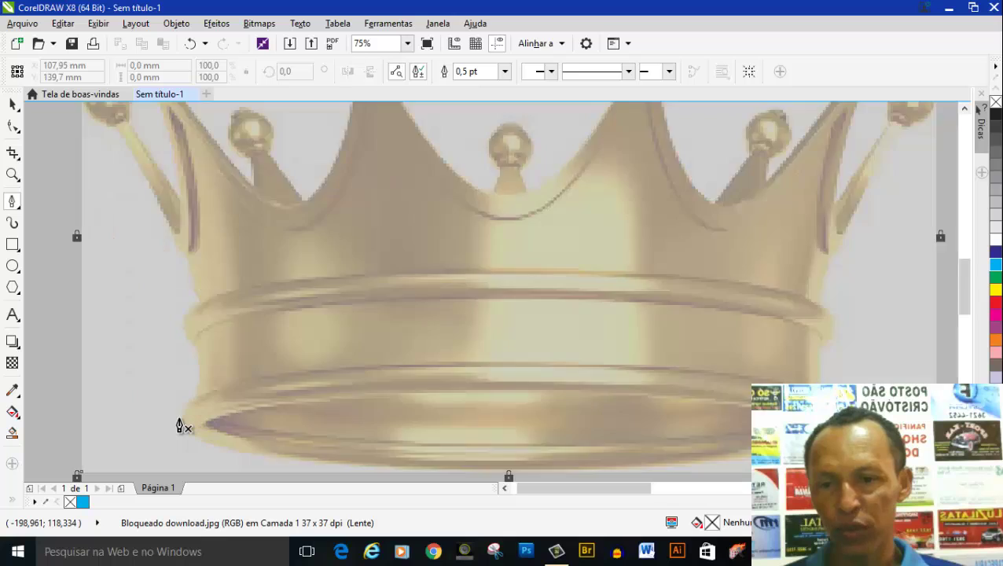
scroll(180, 425, up, 2)
scroll(180, 425, down, 2)
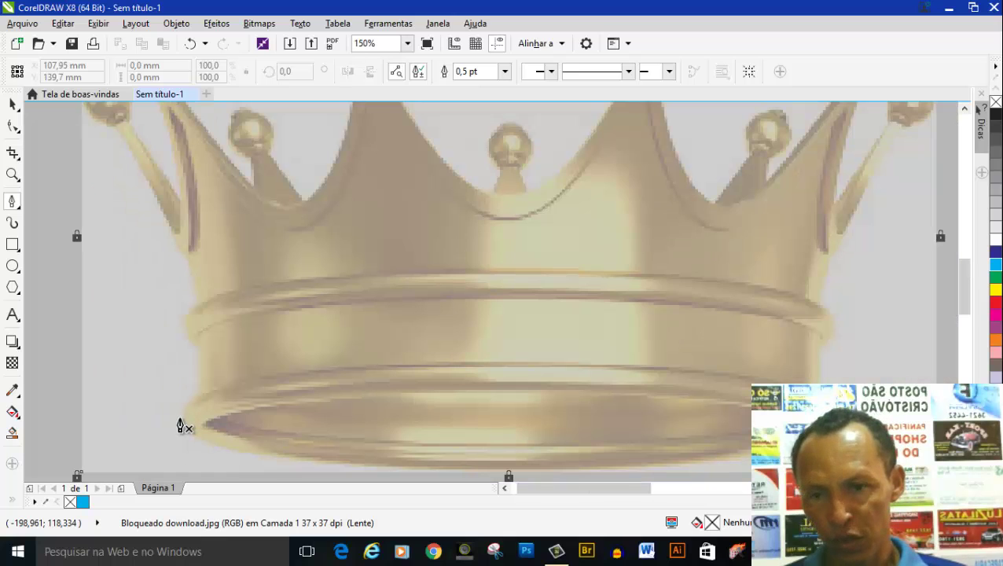
scroll(180, 425, down, 2)
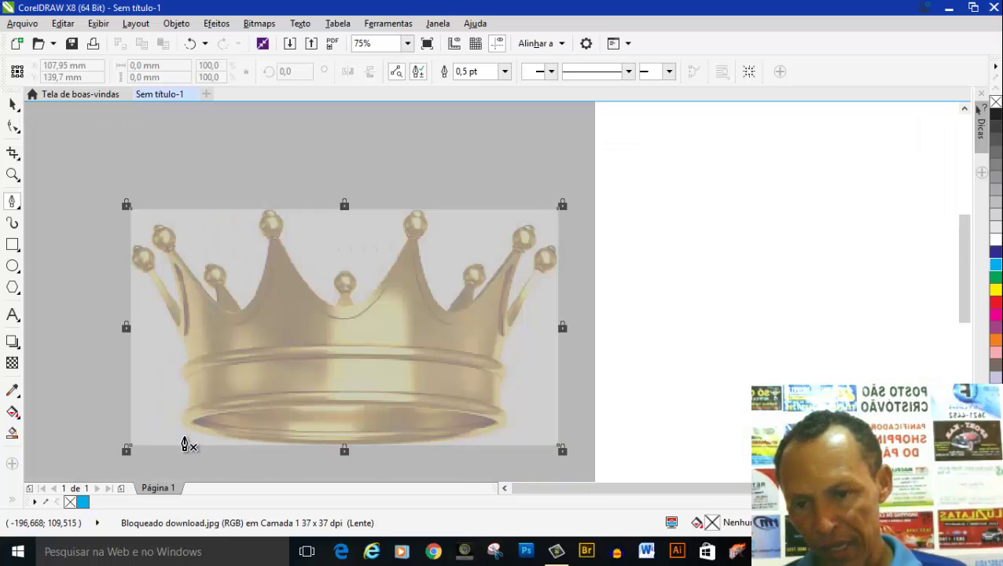
scroll(191, 434, up, 1)
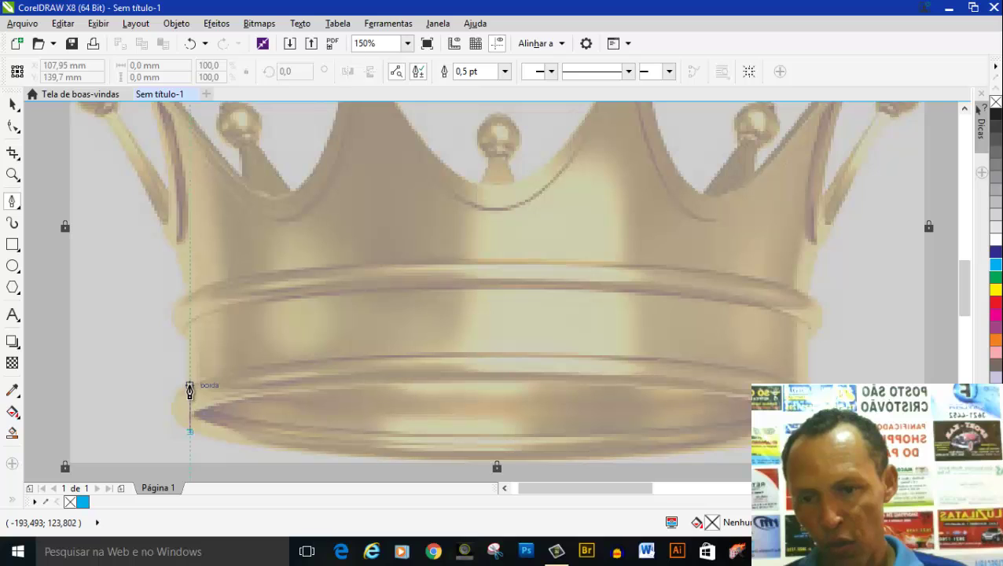
Step: Trace the crown's lower-left rim with a curved segment ending in a cusp node
click(189, 390)
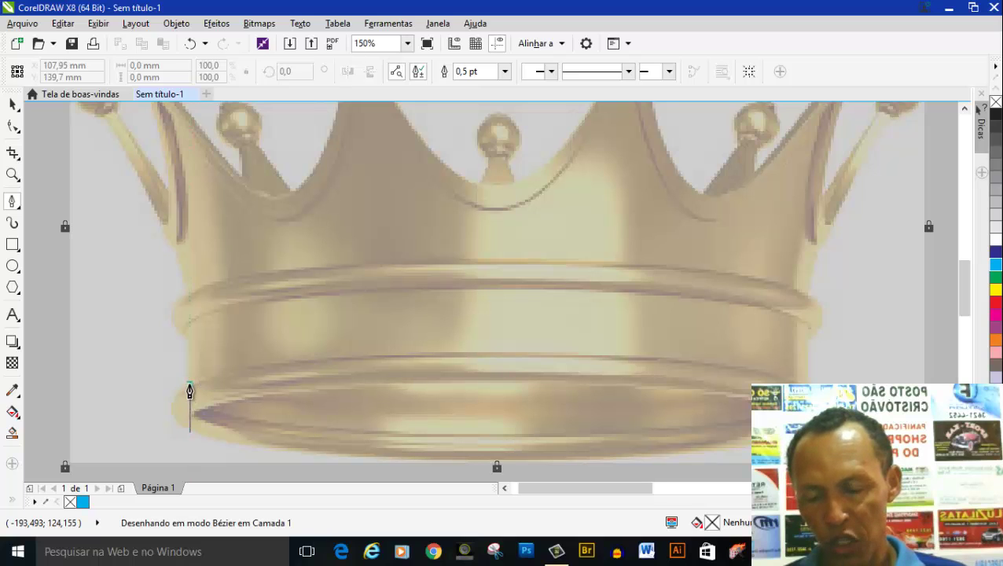
drag(192, 391, 229, 374)
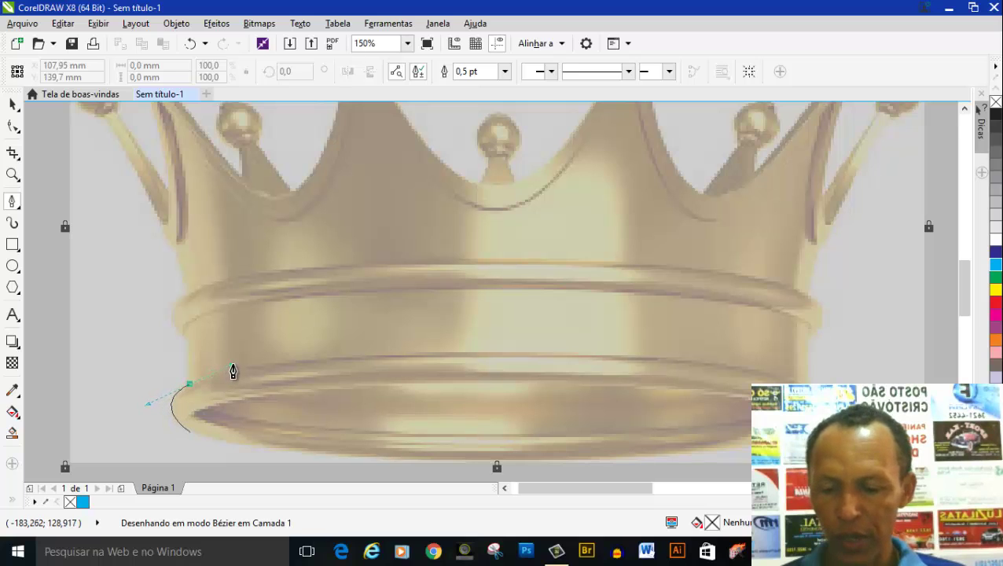
key(c)
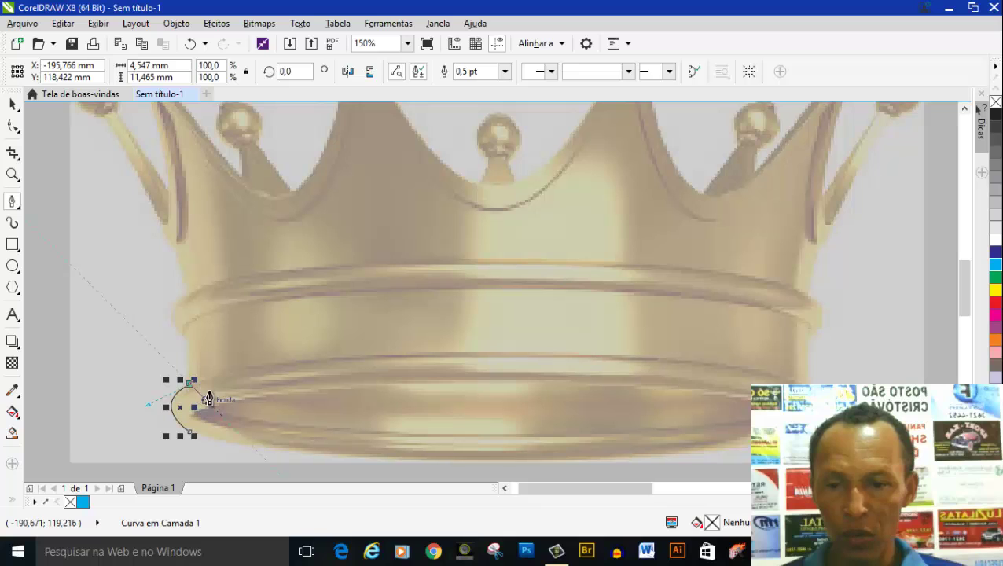
click(191, 381)
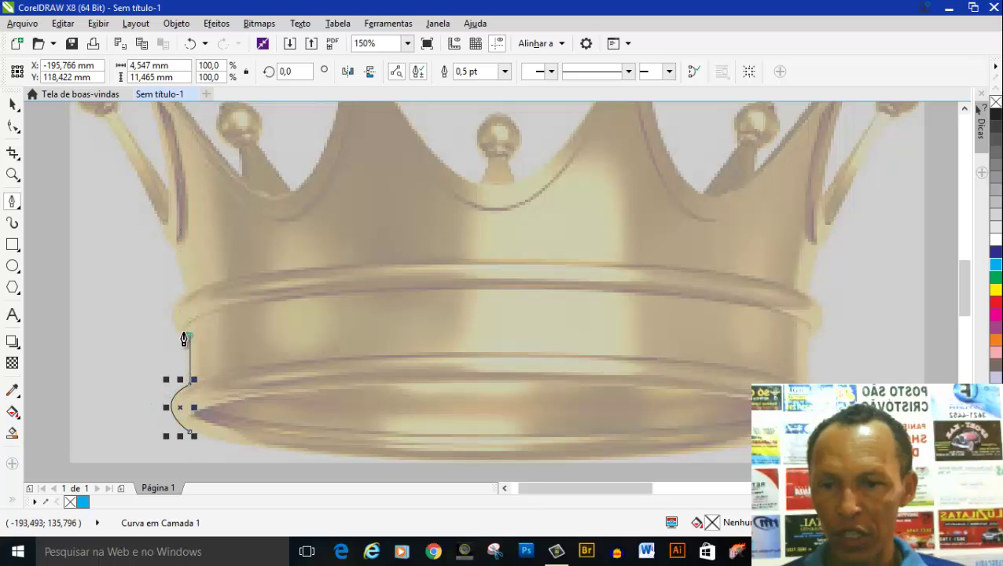
Step: Extend the curve up the crown's left edge to the upper band
drag(184, 338, 184, 316)
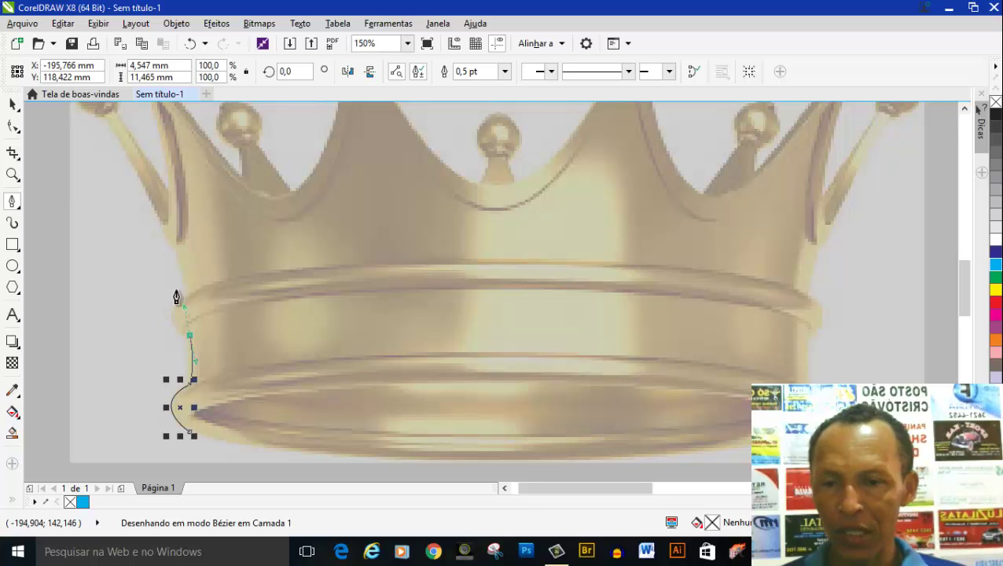
drag(176, 297, 107, 298)
drag(189, 335, 173, 347)
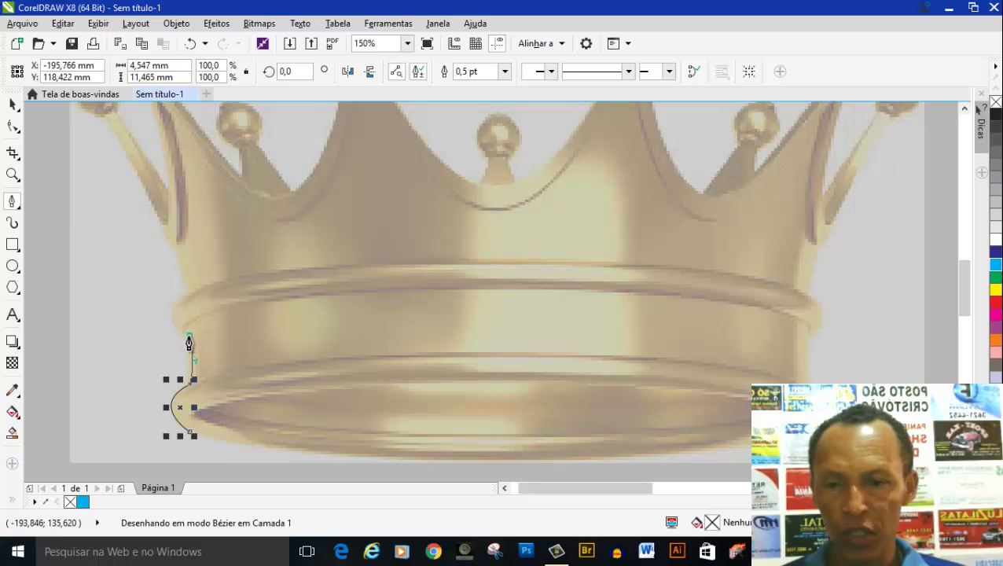
click(188, 333)
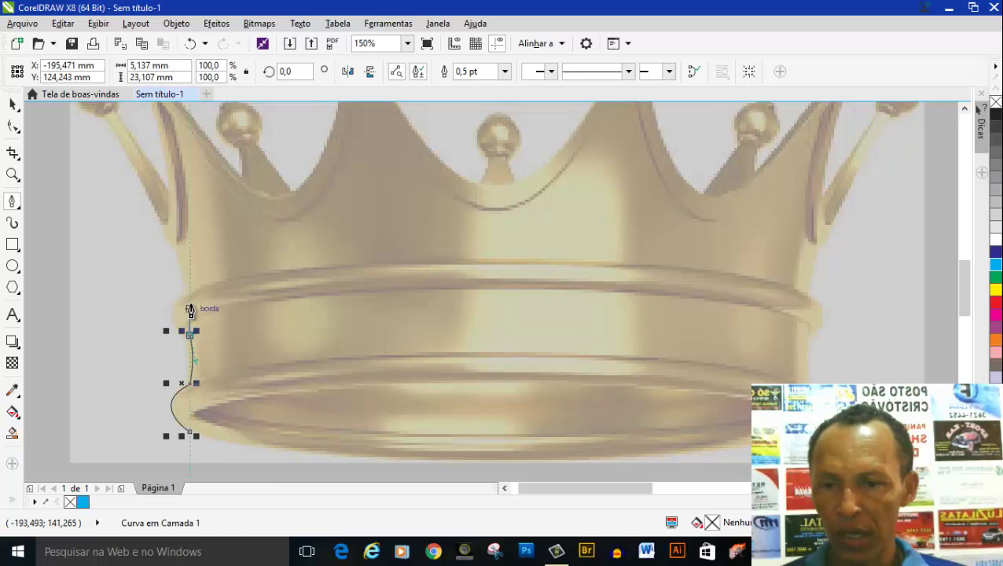
drag(183, 294, 215, 277)
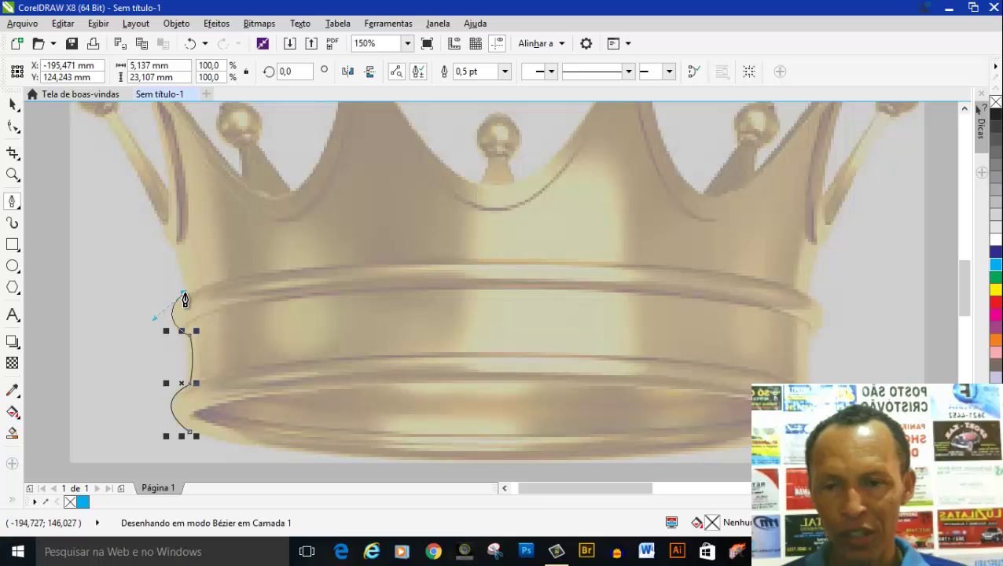
drag(185, 299, 184, 290)
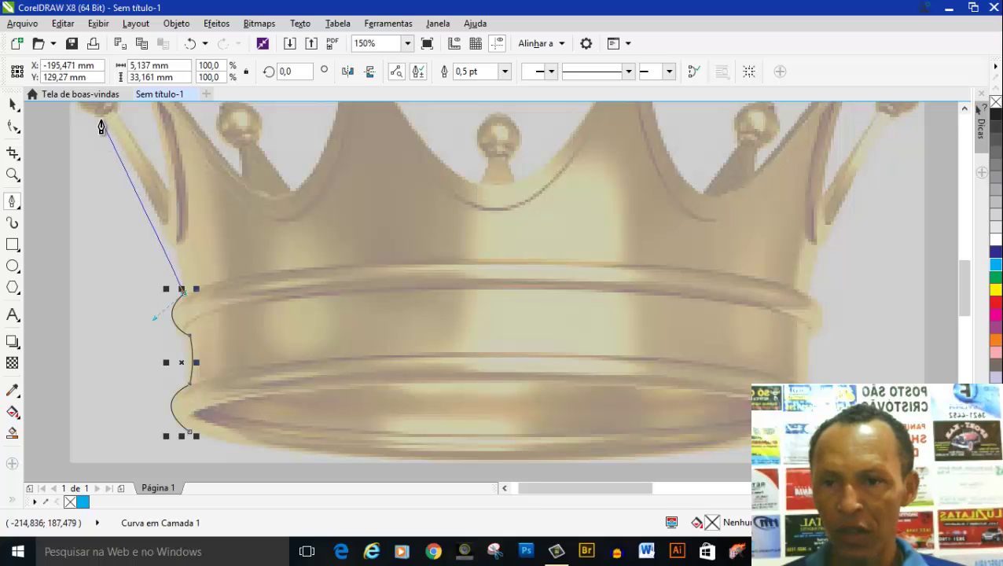
Step: Continue the outline up the left side and around the leftmost spike to its base
scroll(89, 112, up, 1)
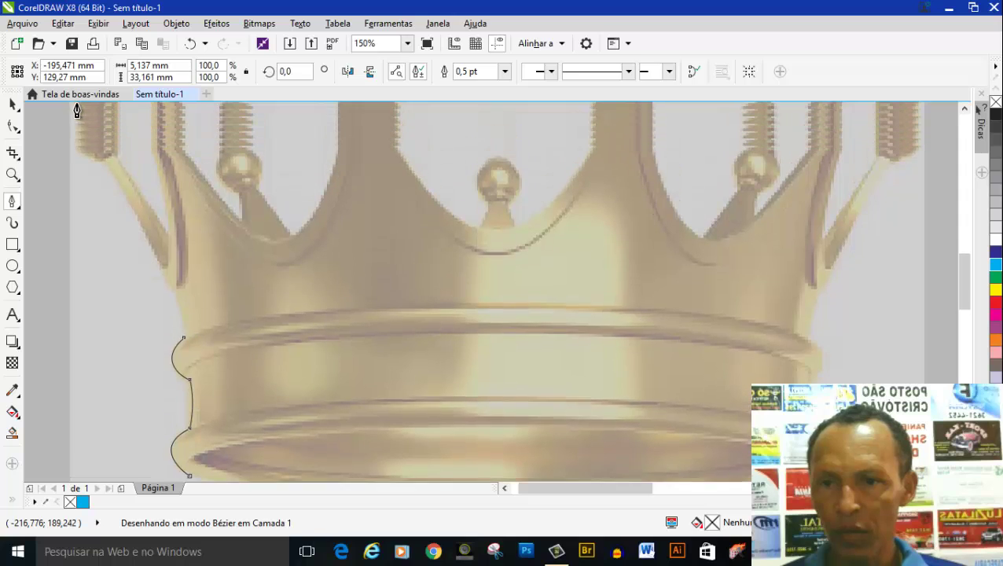
drag(101, 186, 55, 129)
scroll(59, 132, left, 2)
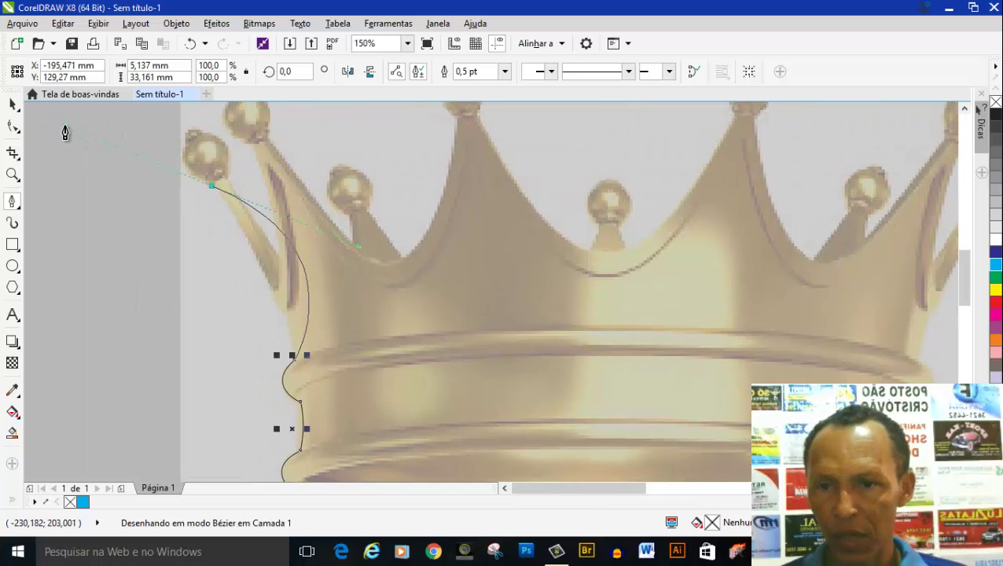
scroll(90, 110, up, 1)
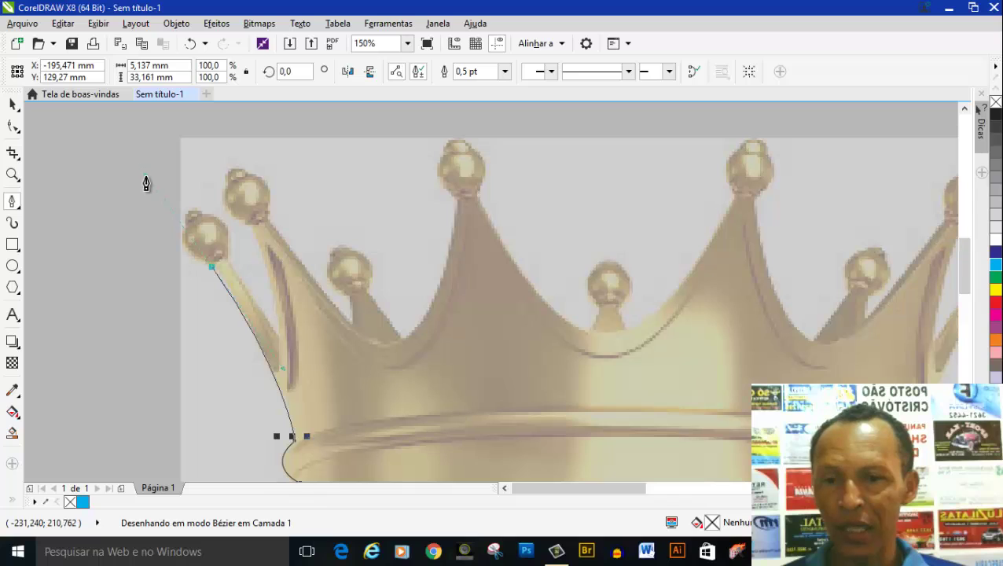
click(211, 268)
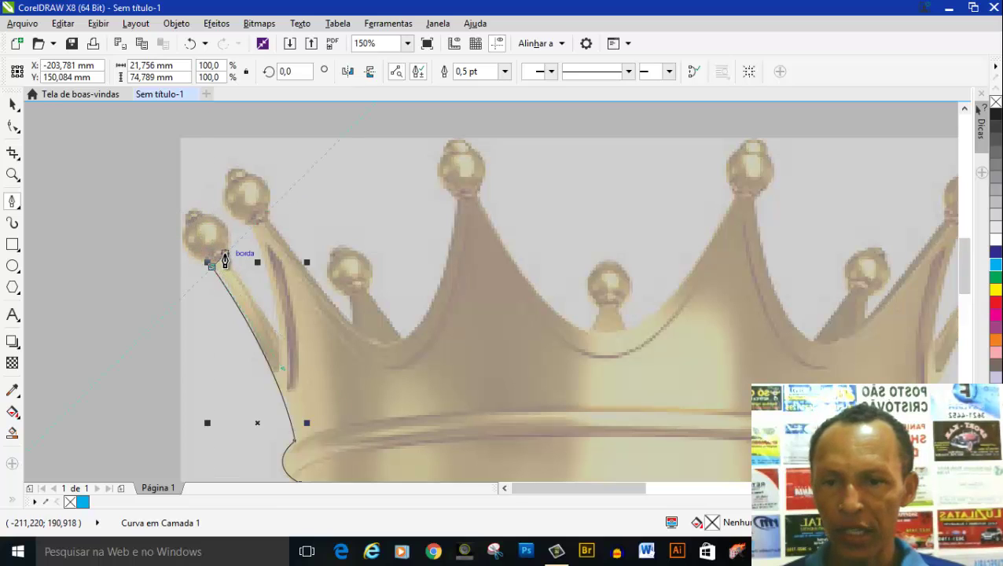
drag(225, 260, 249, 329)
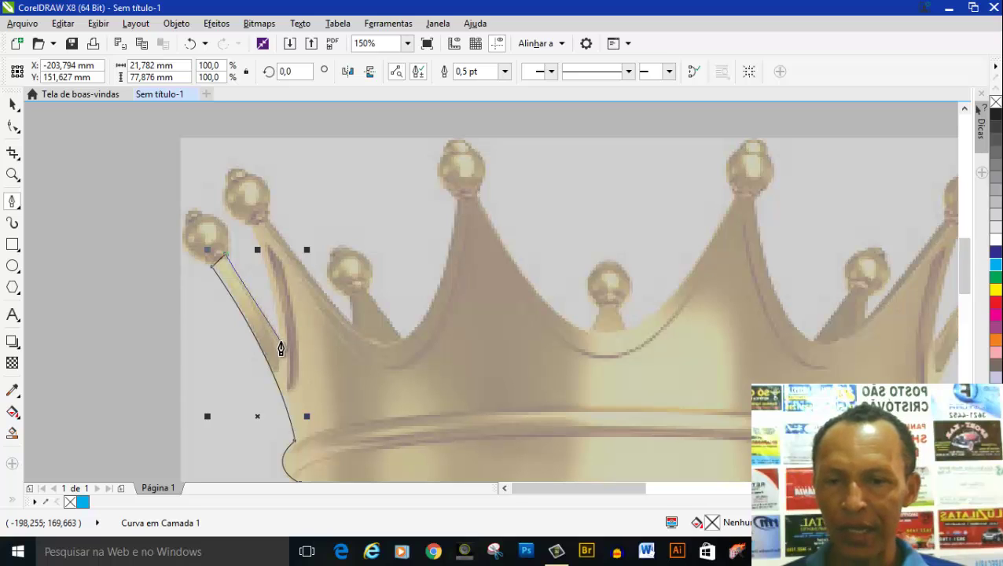
click(281, 344)
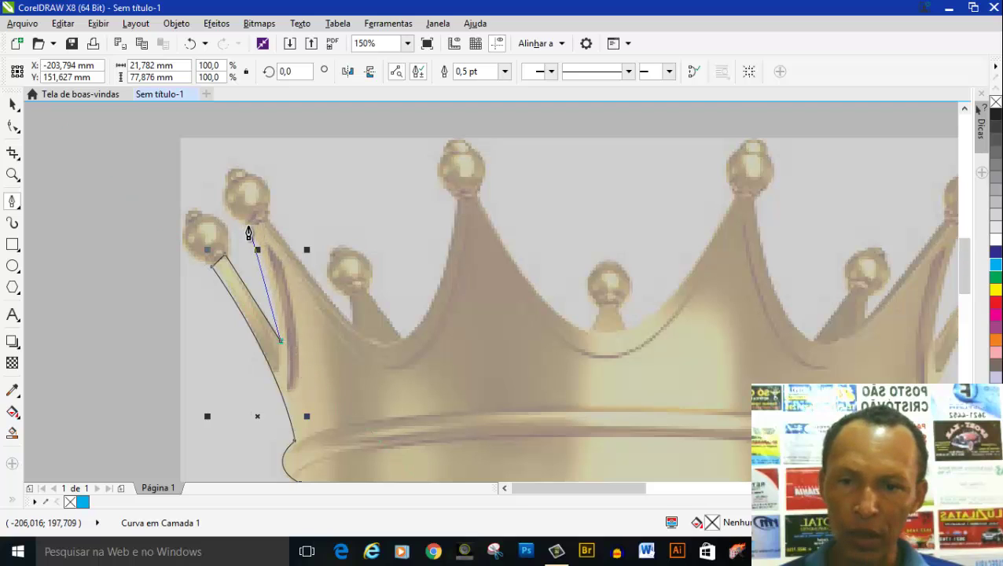
Step: Trace over the second spike's tip and down into the next valley
drag(248, 225, 221, 193)
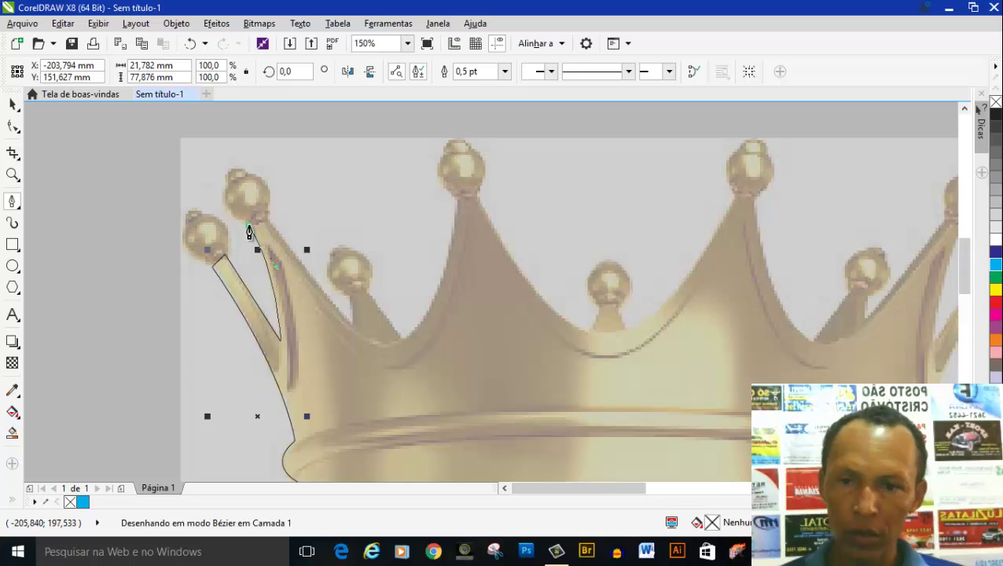
mouse_move(248, 228)
mouse_down()
mouse_move(264, 220)
mouse_move(287, 248)
mouse_up()
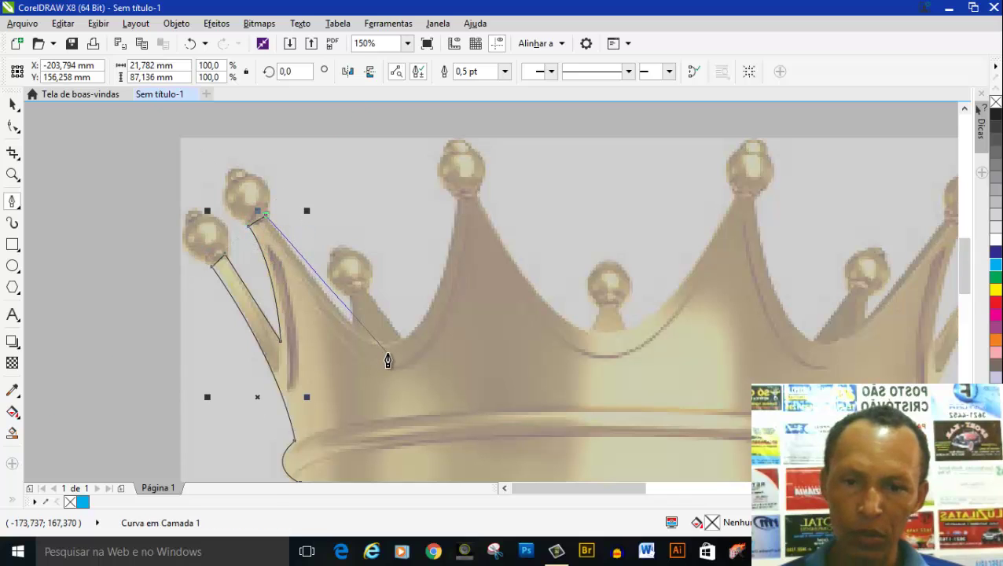
mouse_move(383, 344)
mouse_down()
mouse_move(445, 368)
mouse_move(454, 393)
mouse_up()
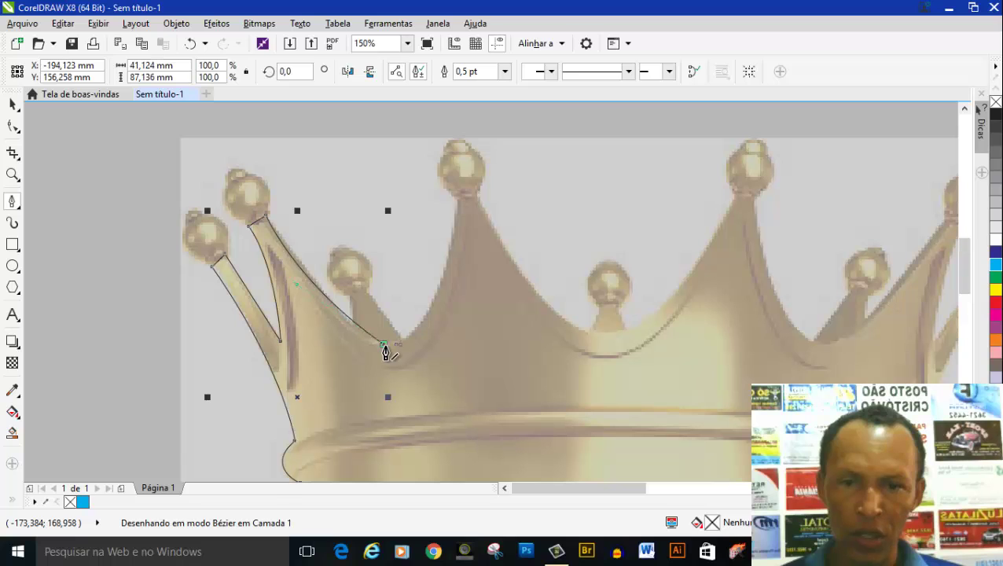
drag(385, 351, 385, 352)
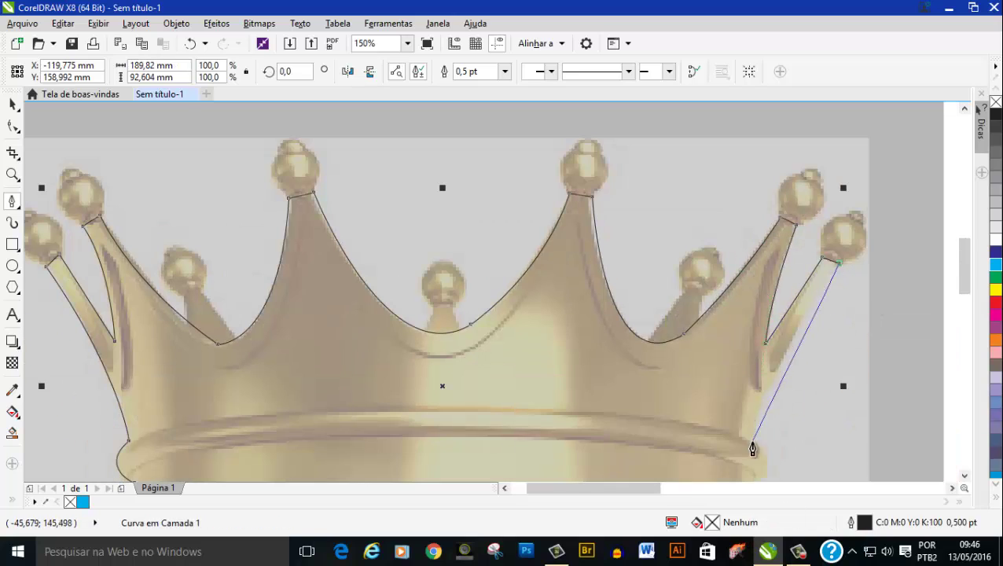
Step: Run the outline across the crown's bottom corners and close it on its starting node
scroll(758, 464, up, 2)
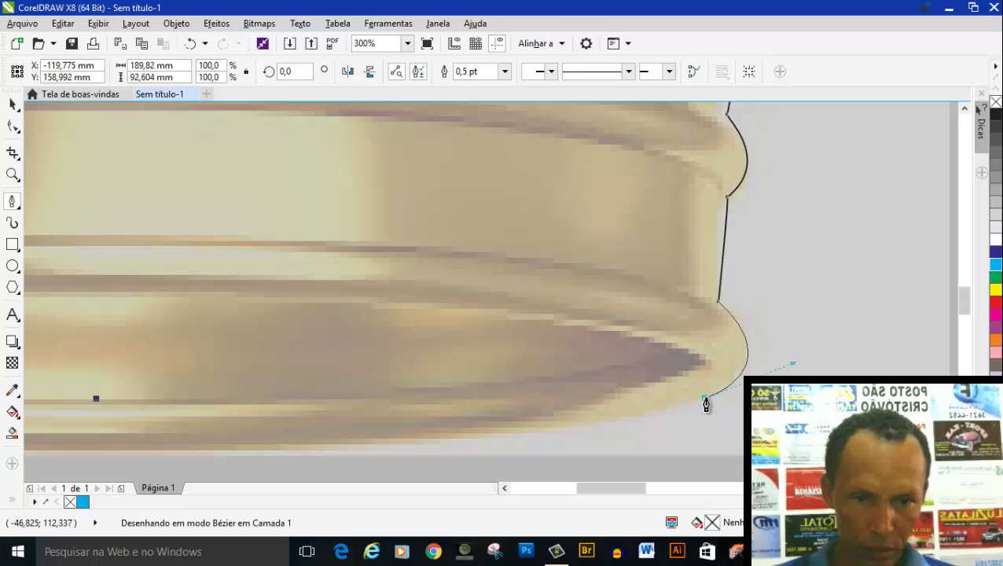
click(705, 399)
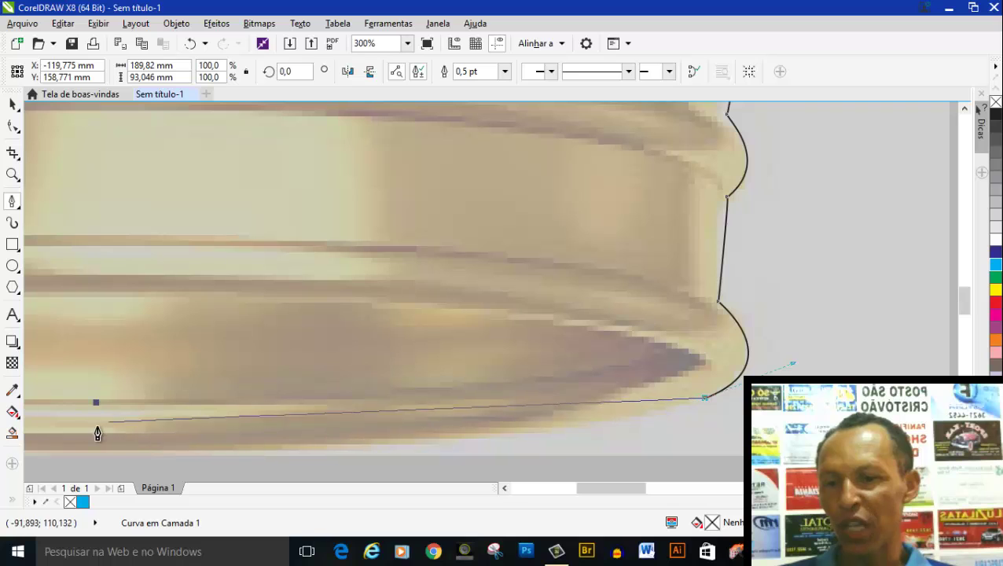
click(34, 387)
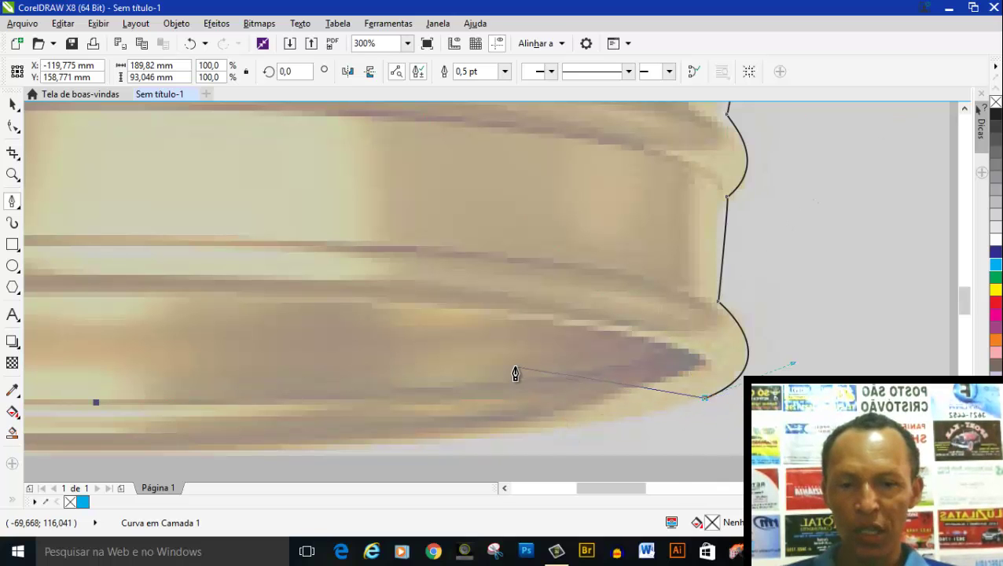
scroll(515, 374, down, 2)
scroll(514, 374, down, 1)
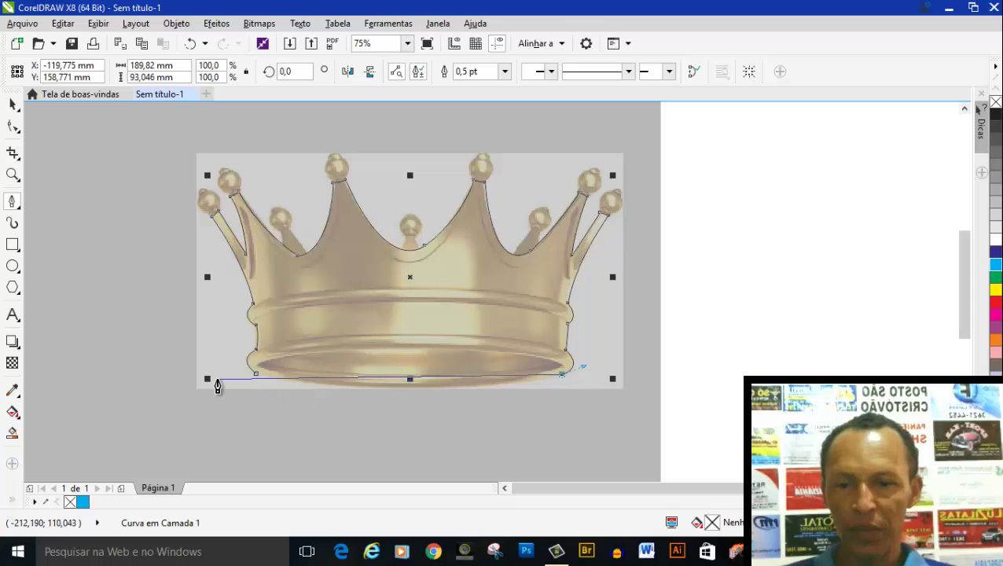
scroll(218, 385, up, 2)
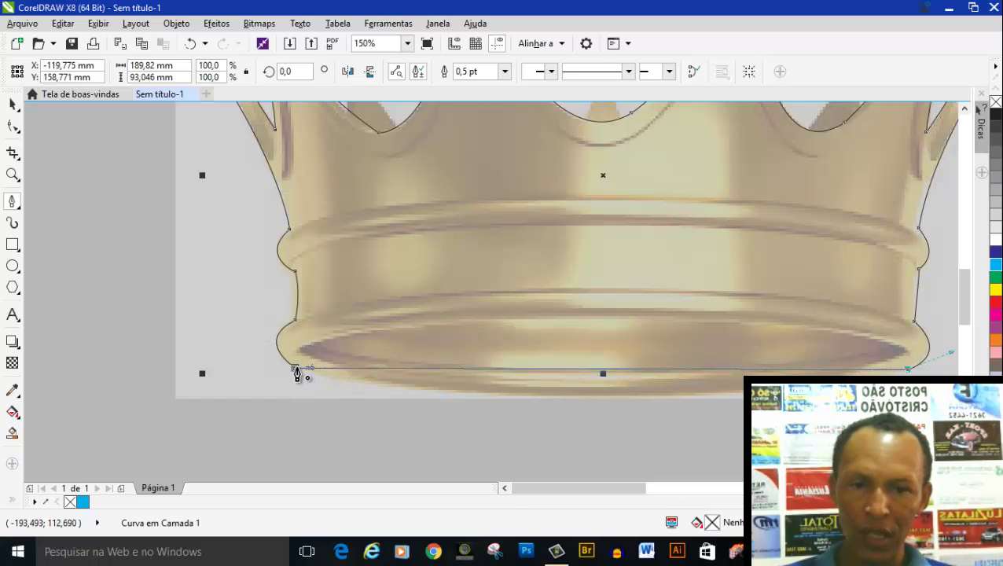
mouse_move(297, 374)
mouse_down()
mouse_move(344, 397)
mouse_move(651, 449)
mouse_move(684, 466)
mouse_move(653, 457)
mouse_up()
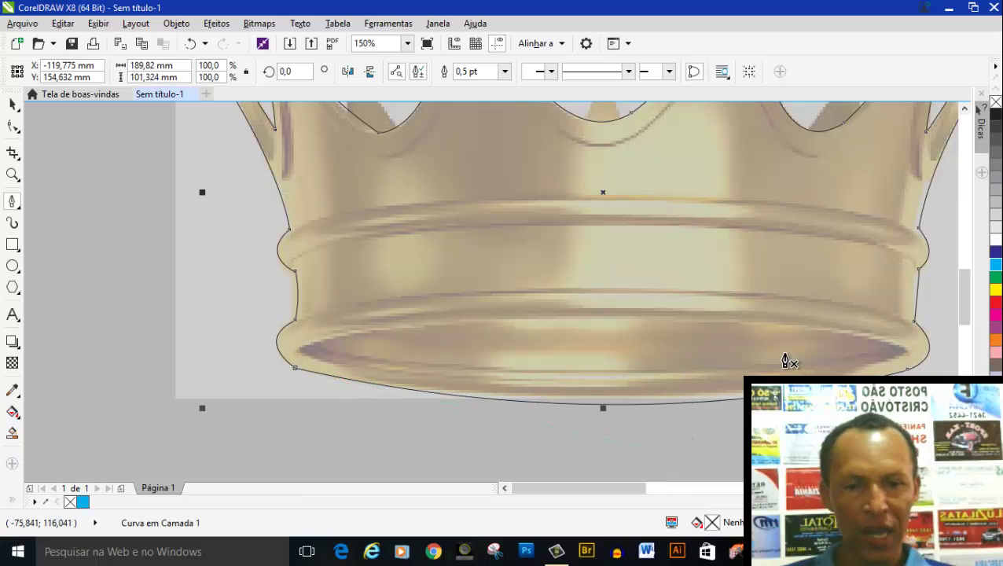
scroll(645, 405, up, 1)
scroll(644, 404, down, 1)
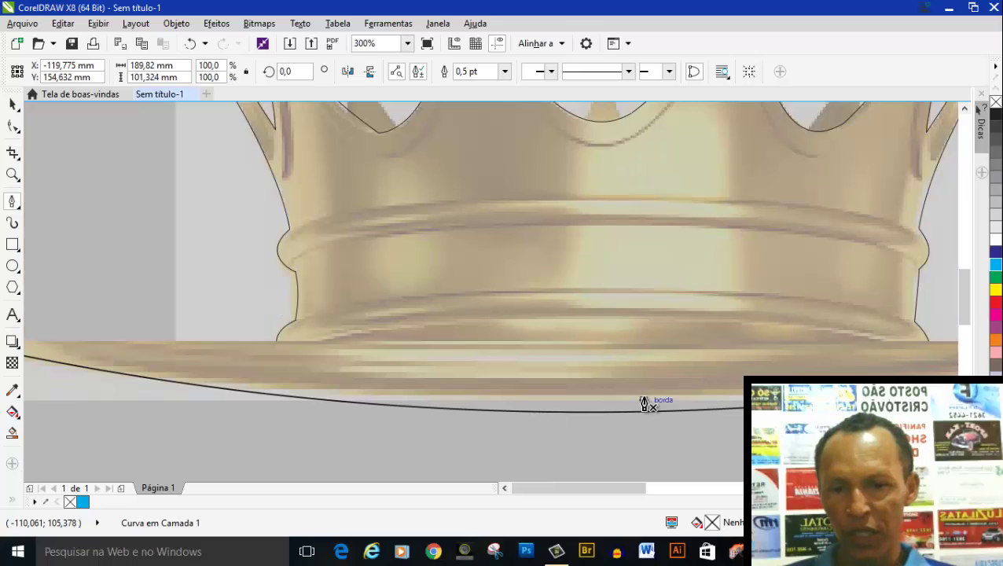
Step: Select all nodes of the crown outline with the Shape tool in elastic mode
click(12, 128)
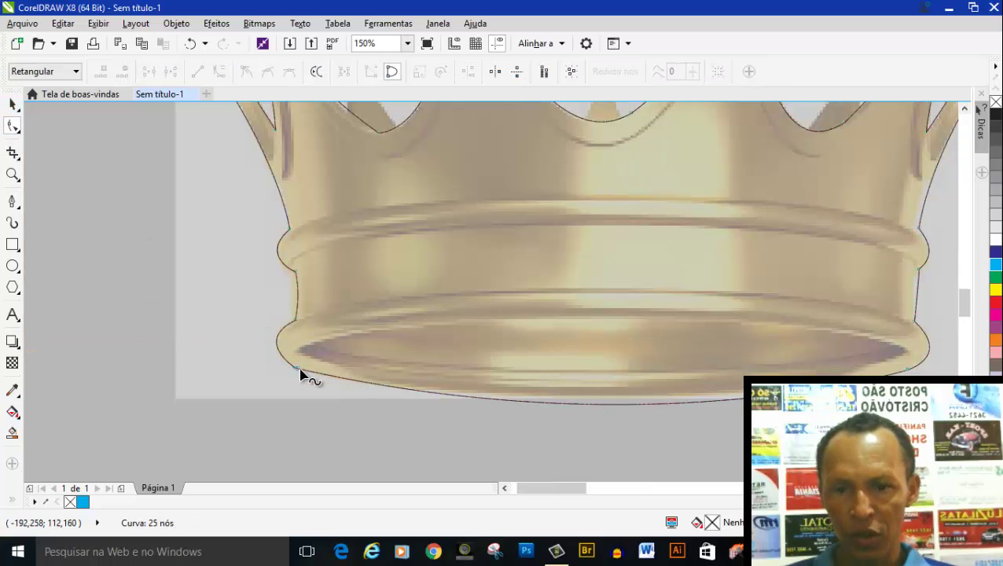
scroll(297, 372, up, 1)
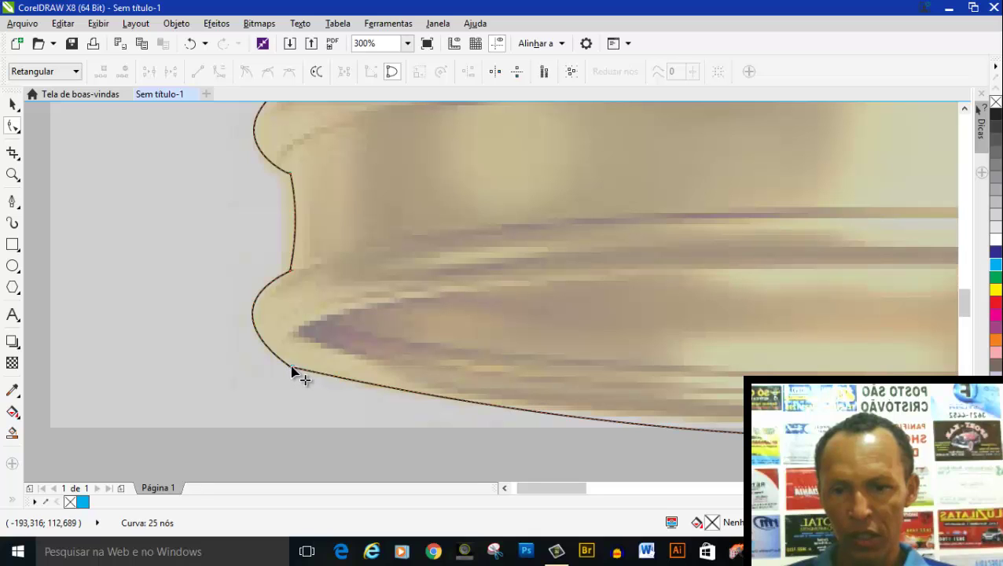
click(292, 367)
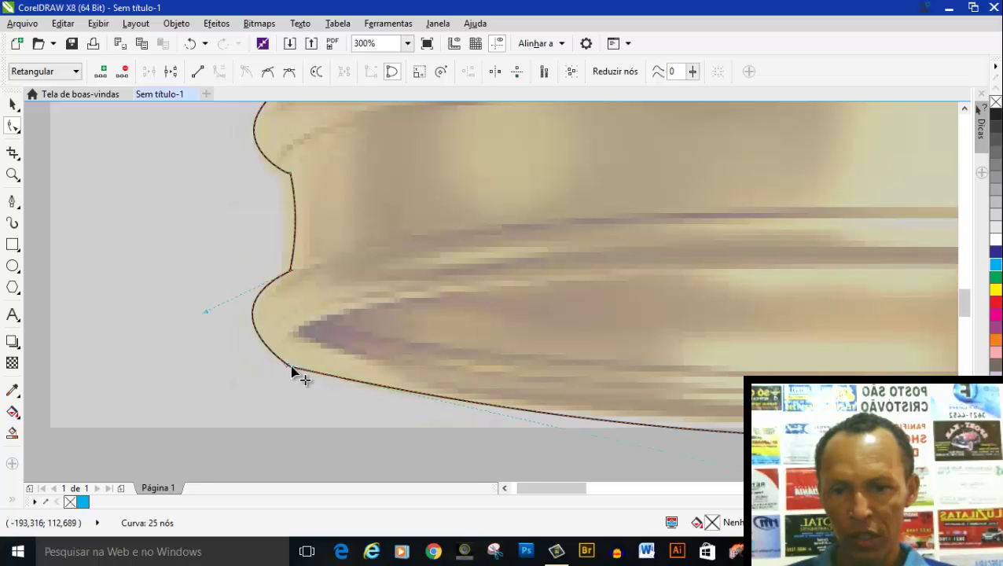
click(571, 72)
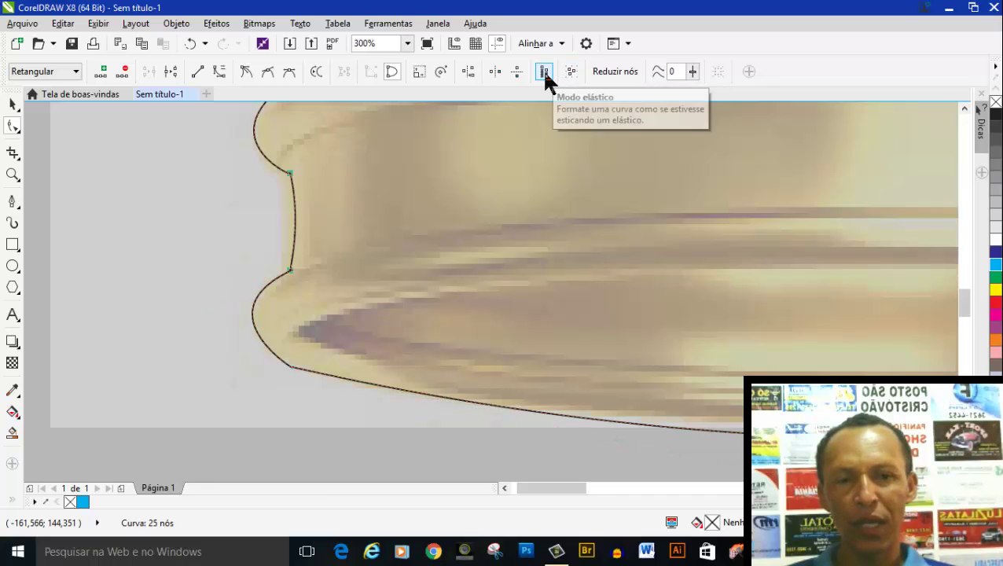
click(544, 72)
scroll(466, 398, down, 4)
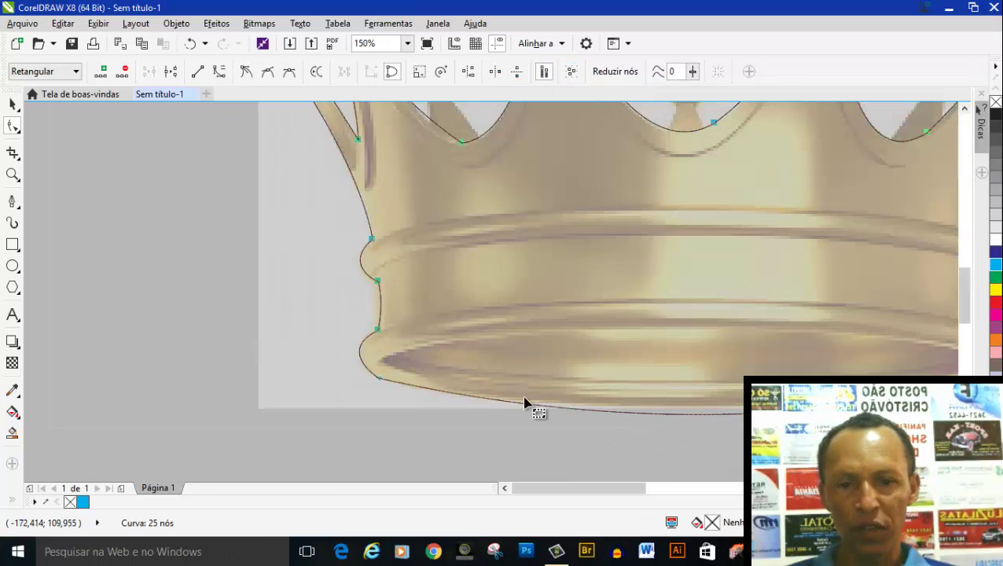
scroll(668, 440, up, 3)
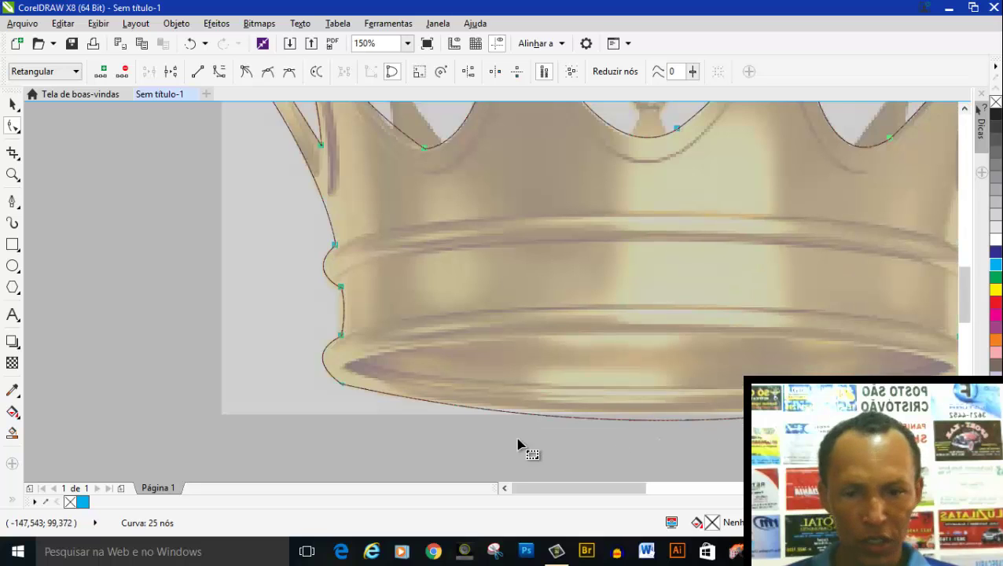
scroll(452, 418, up, 2)
Step: Bend the bottom curve segments down to follow the crown's base
drag(485, 407, 312, 394)
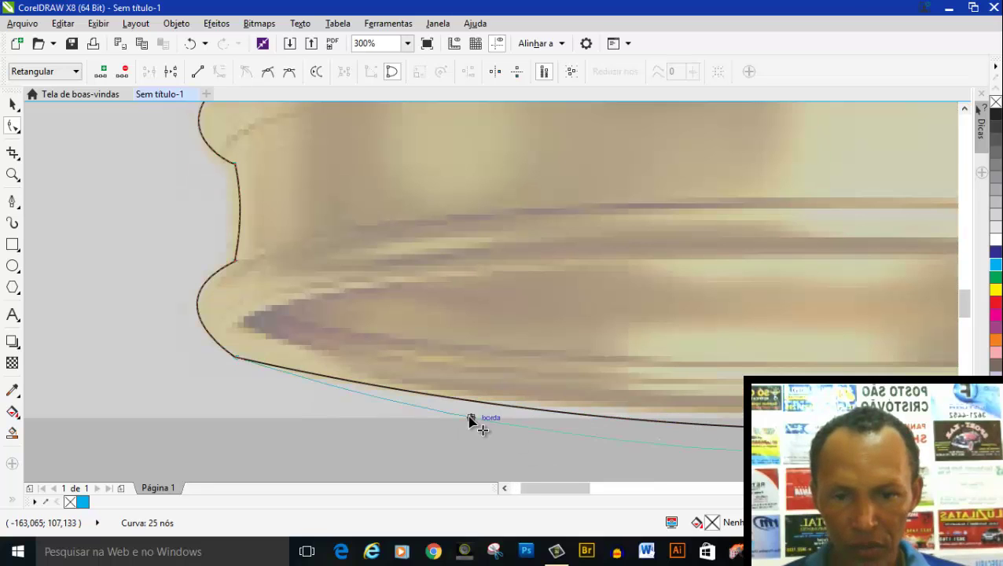
mouse_move(417, 310)
mouse_down()
mouse_move(277, 231)
mouse_move(448, 314)
mouse_move(242, 405)
mouse_move(335, 329)
mouse_move(385, 438)
mouse_move(382, 333)
mouse_move(414, 372)
mouse_move(307, 411)
mouse_move(419, 347)
mouse_move(259, 391)
mouse_move(320, 412)
mouse_move(356, 389)
mouse_move(376, 400)
mouse_up()
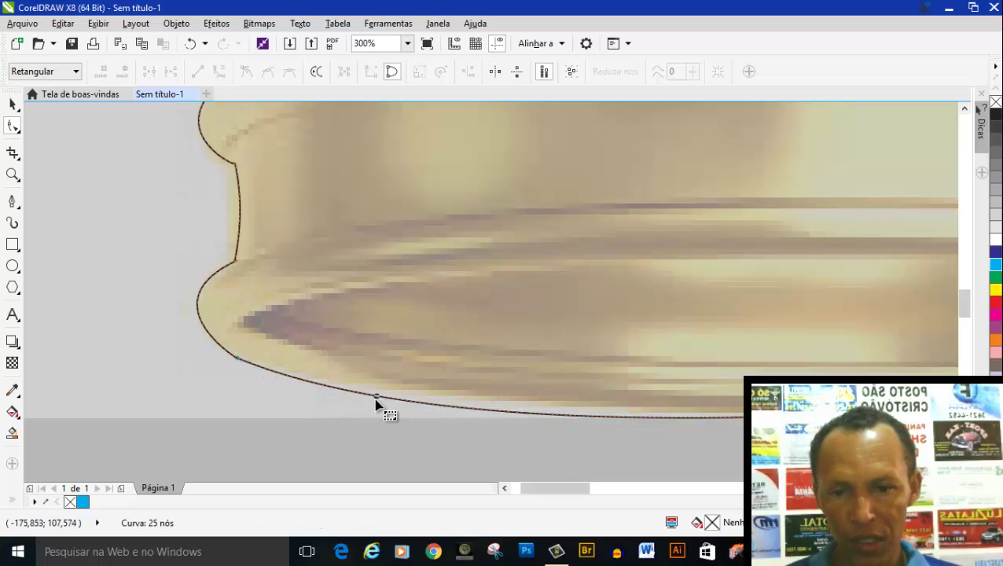
scroll(351, 393, down, 2)
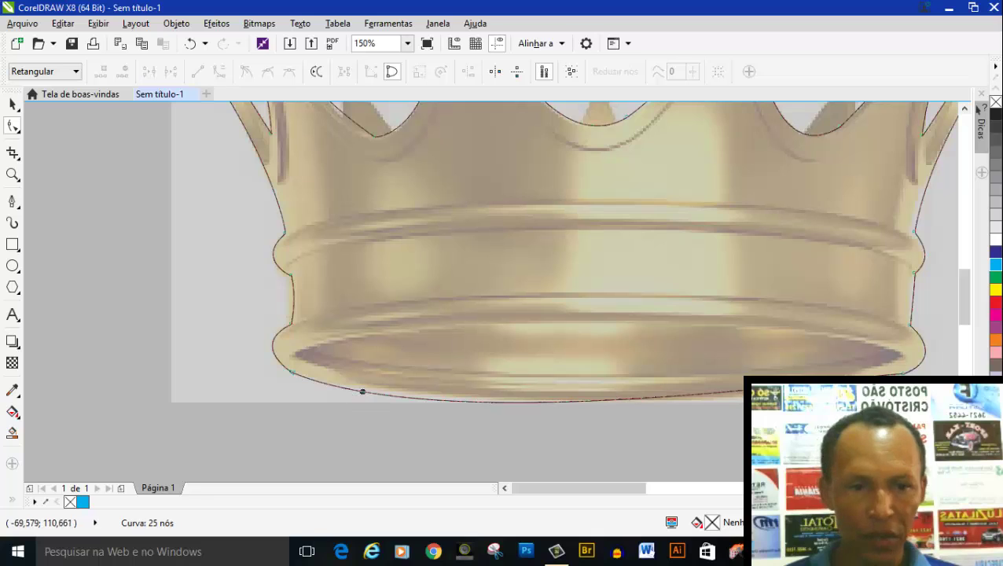
scroll(931, 375, up, 2)
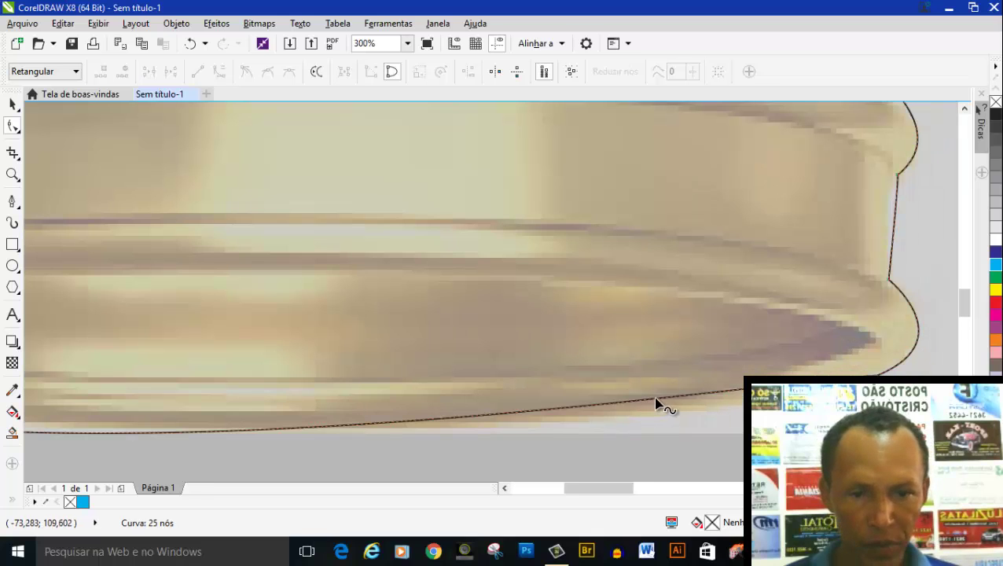
drag(660, 404, 667, 424)
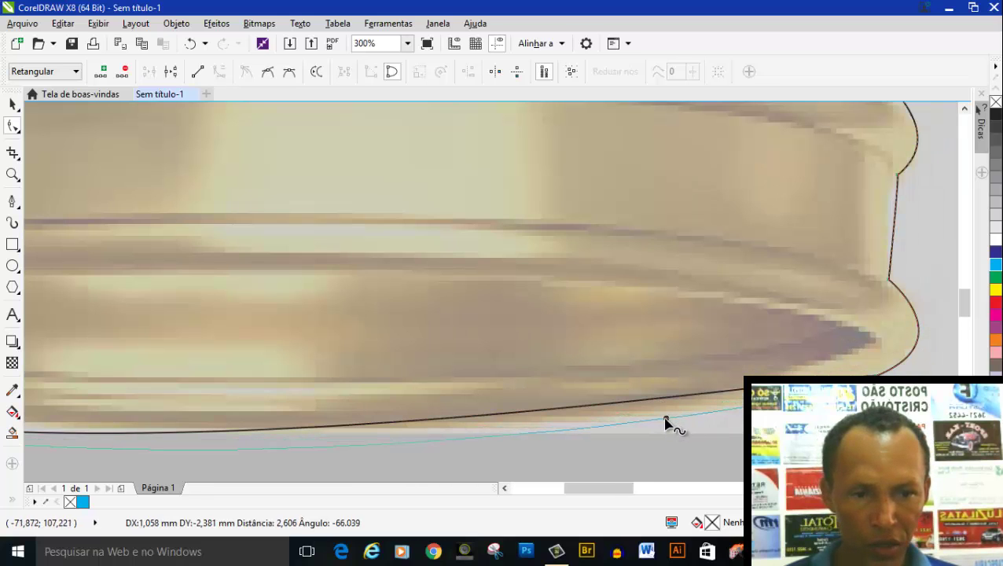
drag(651, 423, 622, 424)
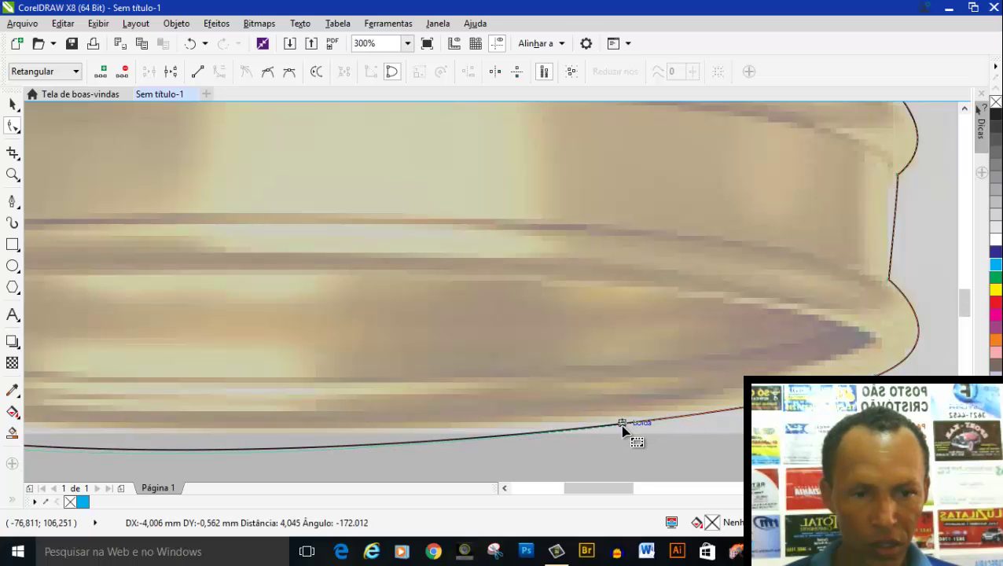
Step: Fine-tune the left and right parts of the bottom curve onto the photo's rim
scroll(597, 428, down, 2)
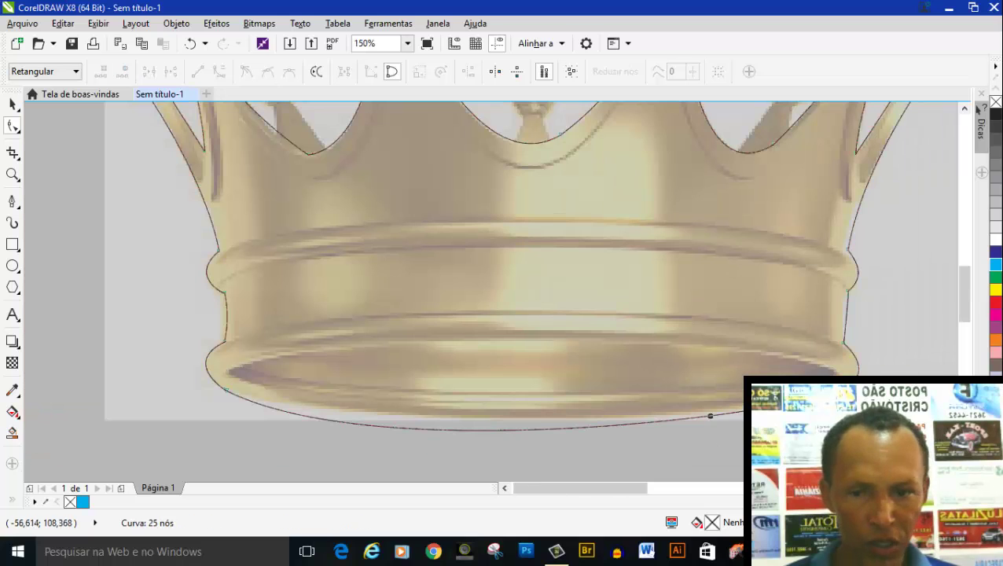
drag(518, 430, 533, 421)
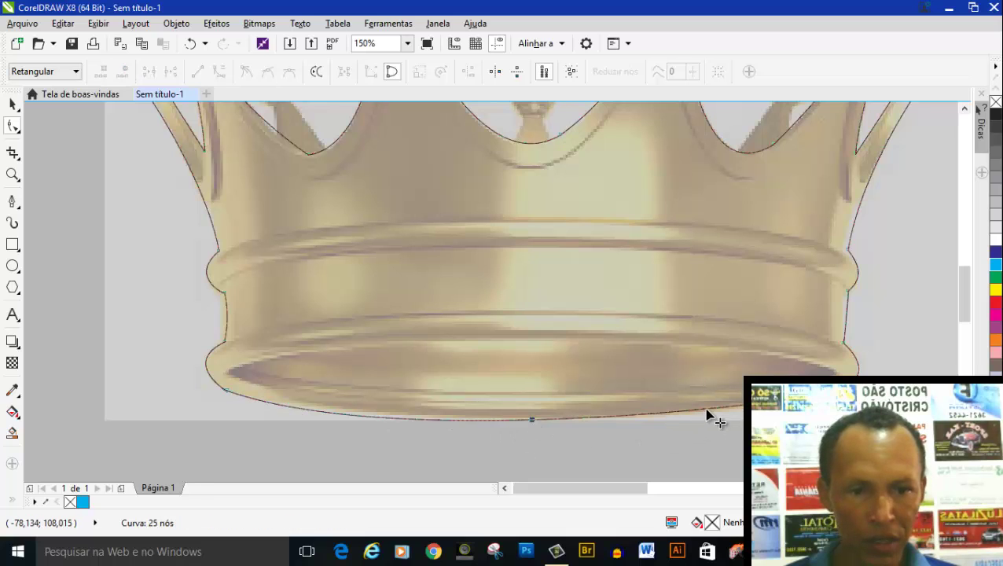
drag(706, 410, 710, 414)
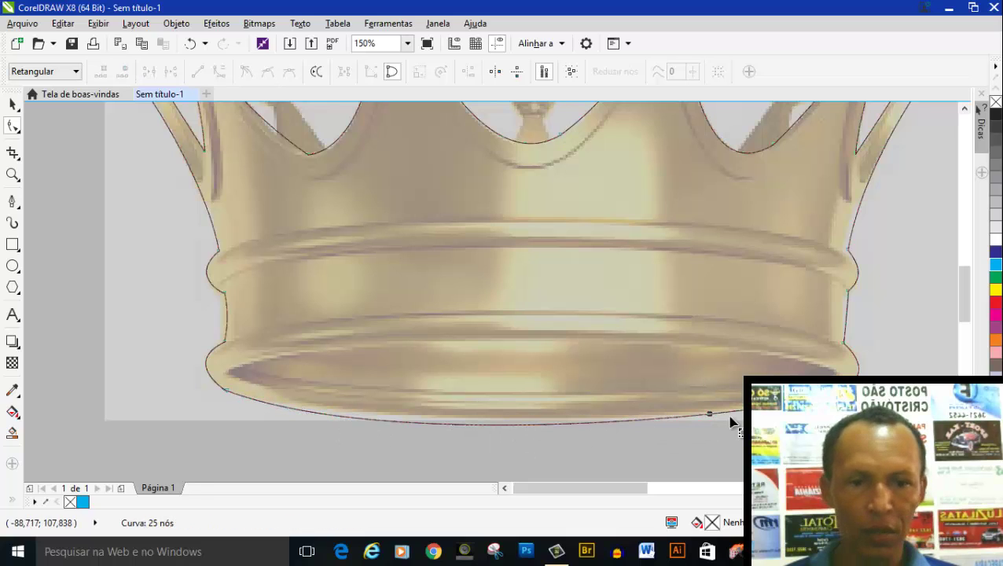
scroll(753, 413, up, 2)
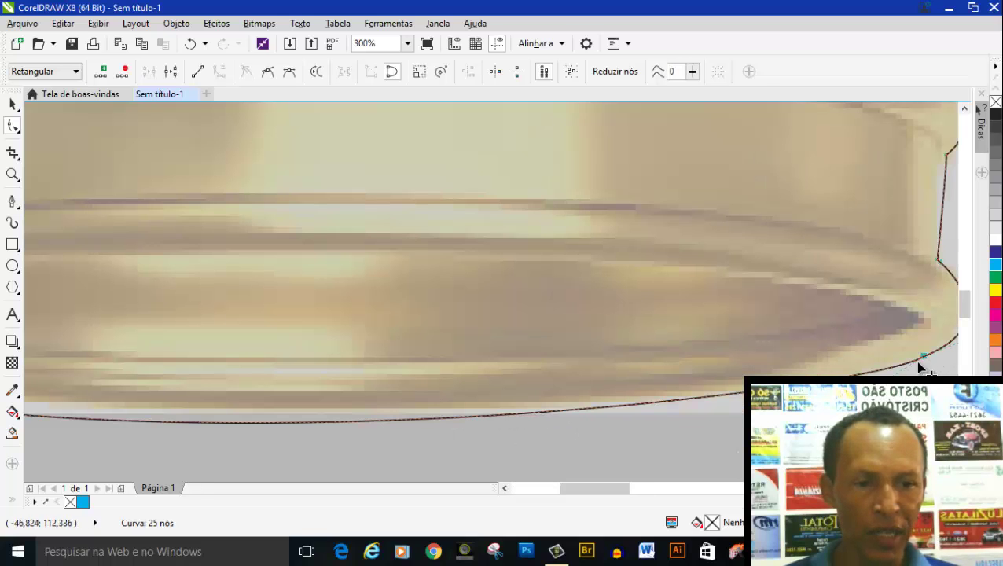
scroll(924, 361, up, 2)
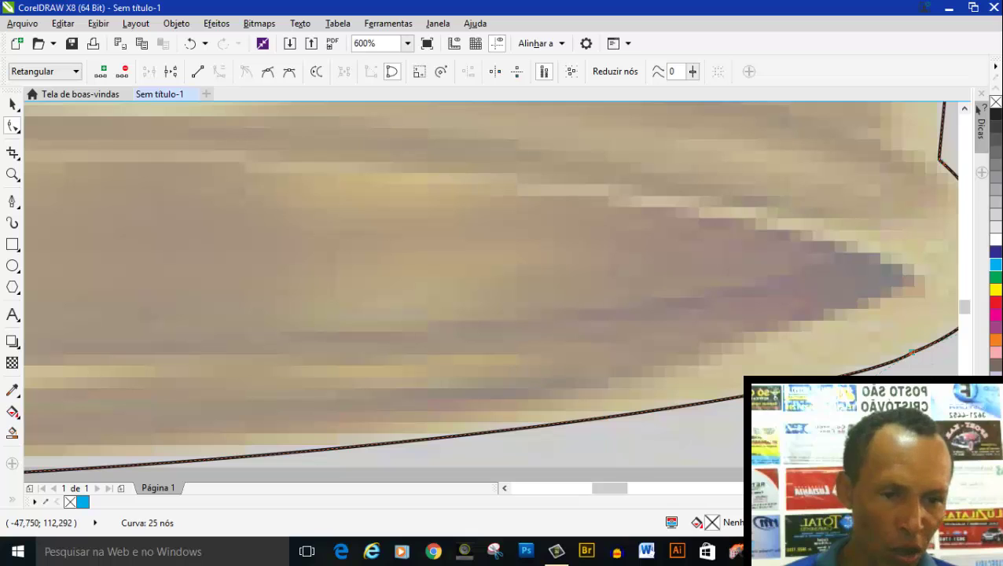
mouse_move(796, 383)
mouse_down()
mouse_move(710, 403)
mouse_move(738, 424)
mouse_up()
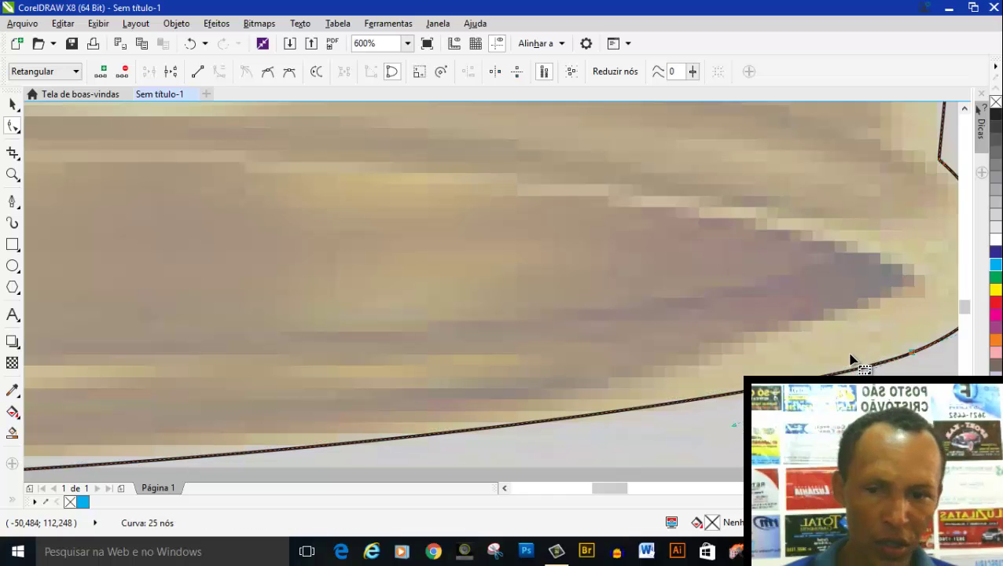
scroll(443, 410, down, 3)
scroll(315, 410, up, 2)
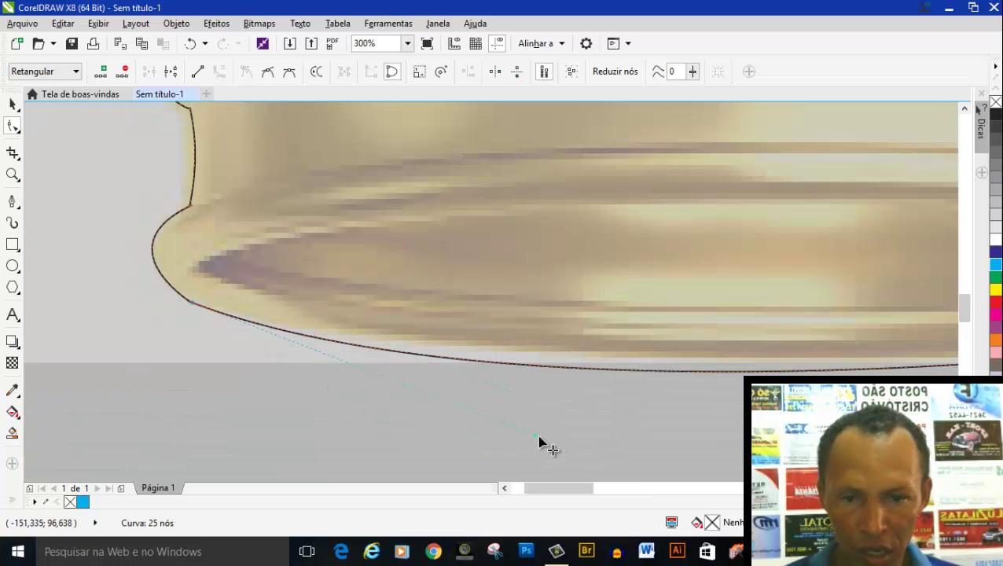
drag(535, 443, 539, 425)
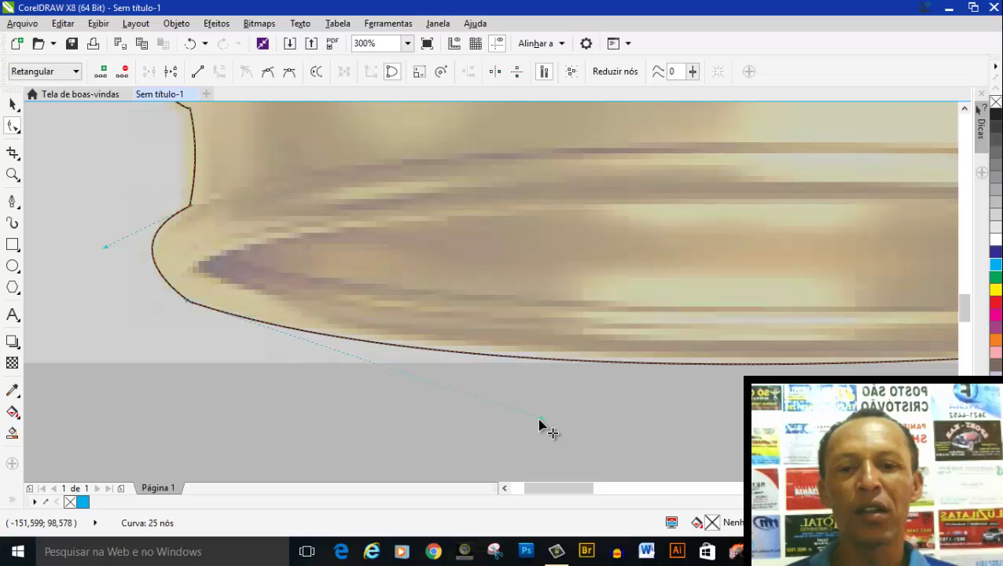
scroll(539, 425, down, 2)
scroll(539, 426, down, 1)
scroll(786, 401, up, 1)
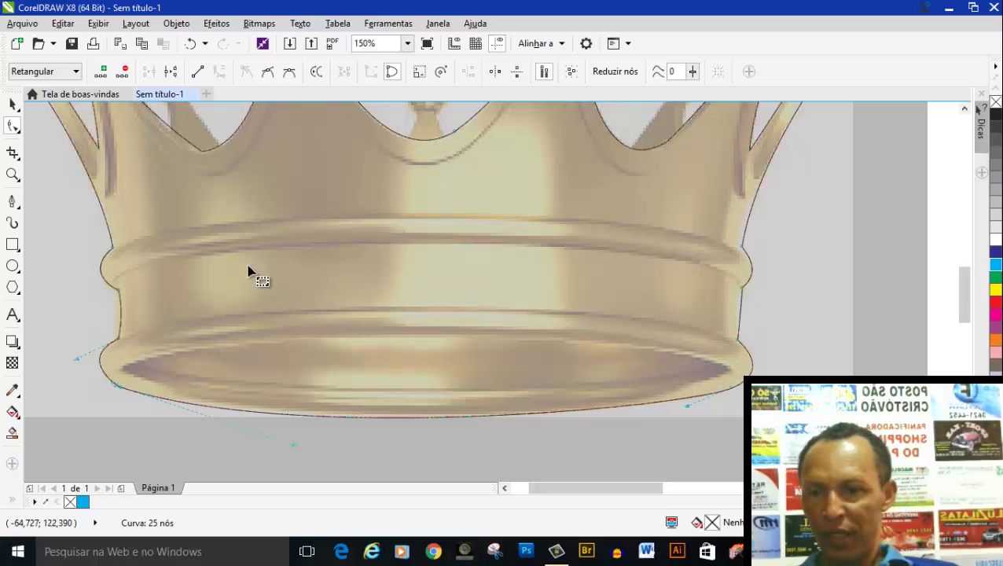
Step: Draw an ellipse and fit it over the crown's inner rim opening
click(13, 266)
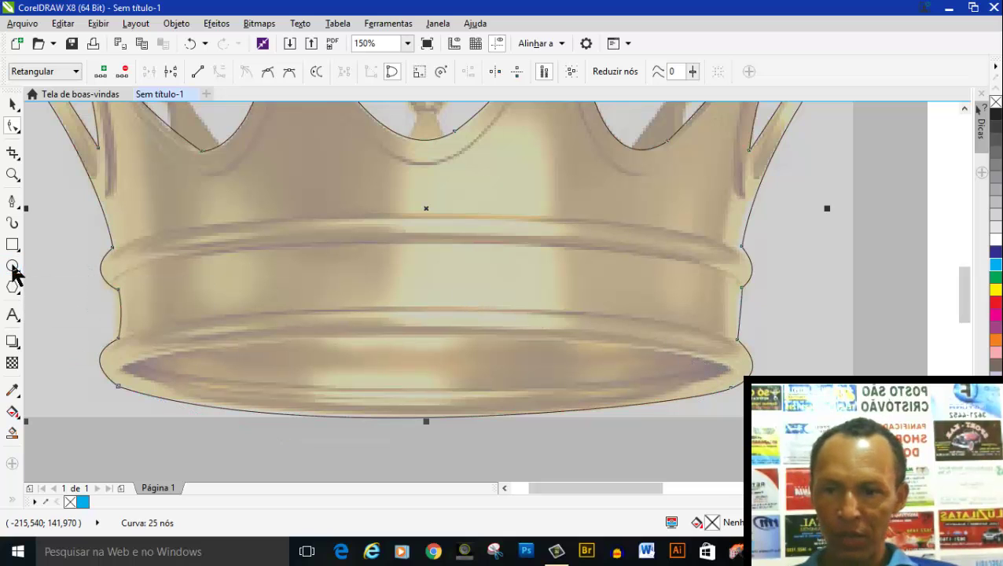
drag(122, 368, 716, 384)
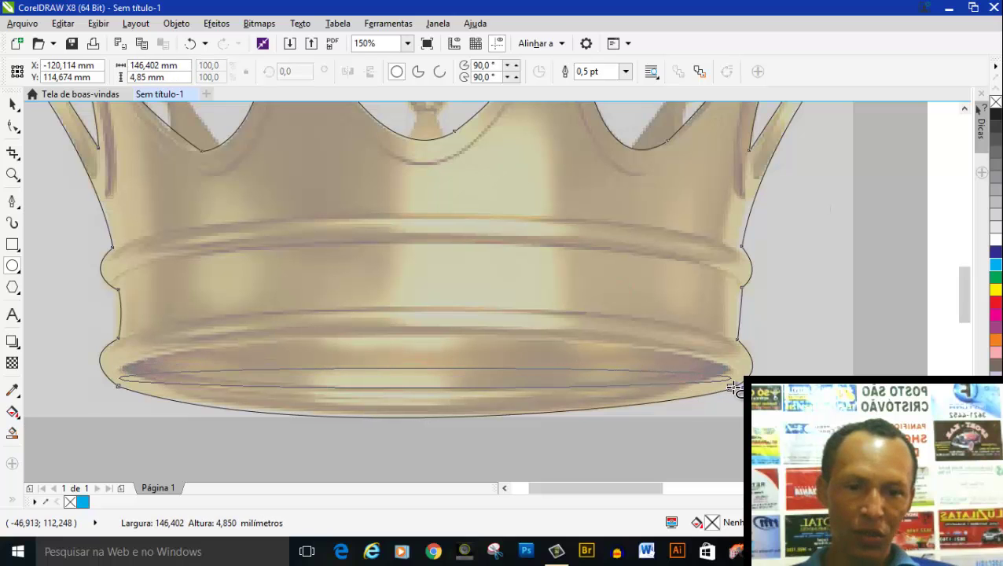
mouse_move(715, 384)
mouse_down()
mouse_move(707, 312)
mouse_move(727, 309)
mouse_up()
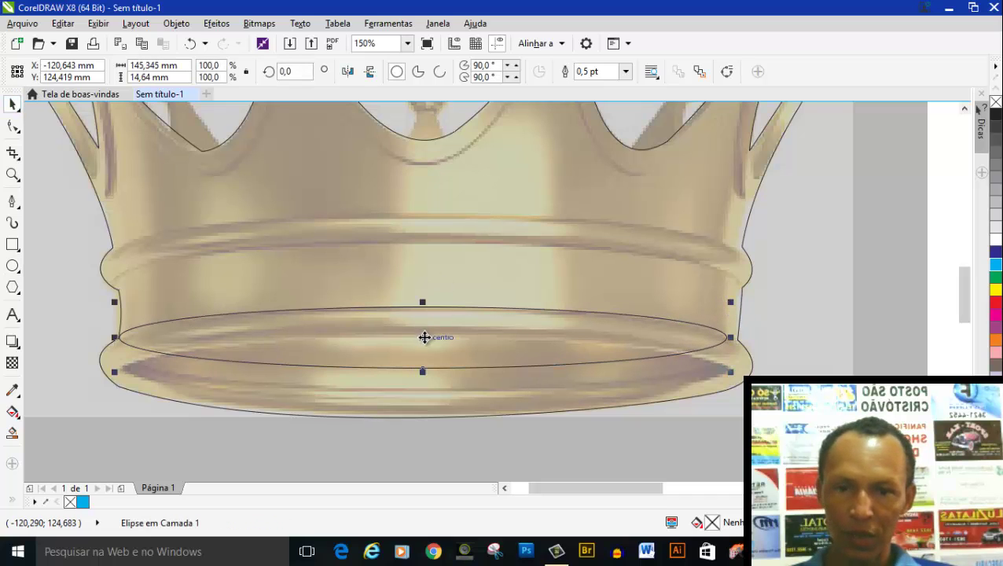
drag(422, 338, 425, 373)
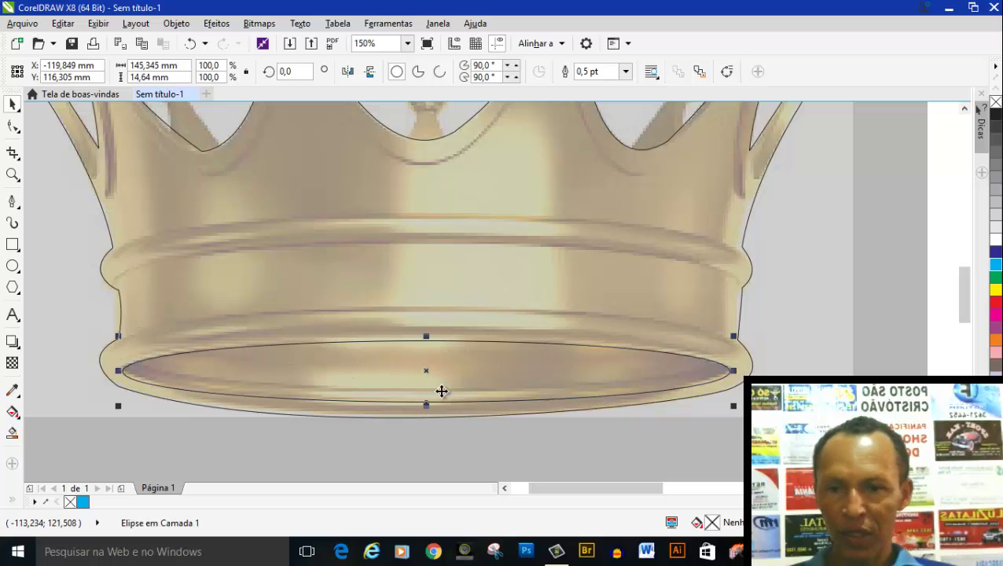
drag(427, 406, 427, 394)
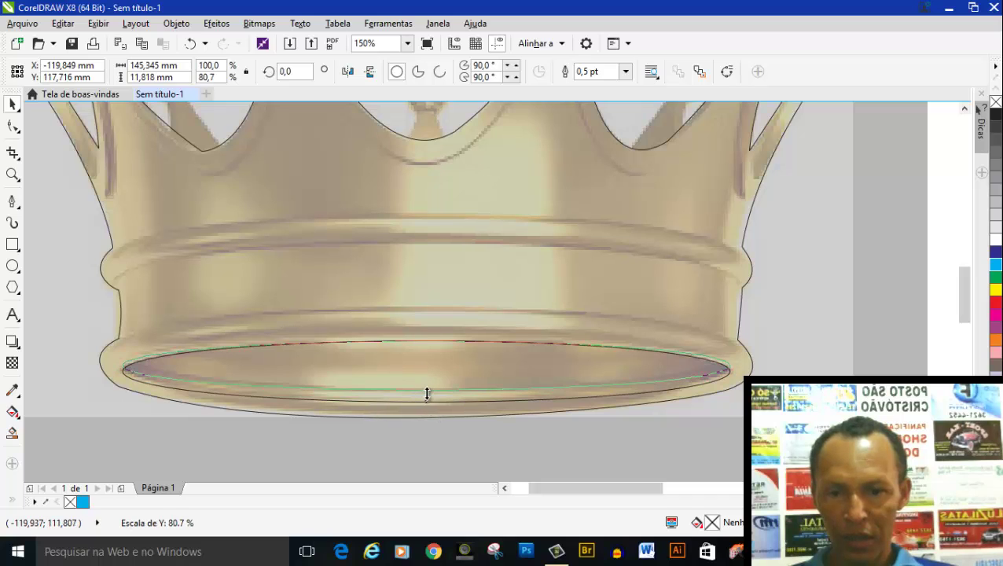
drag(426, 336, 426, 342)
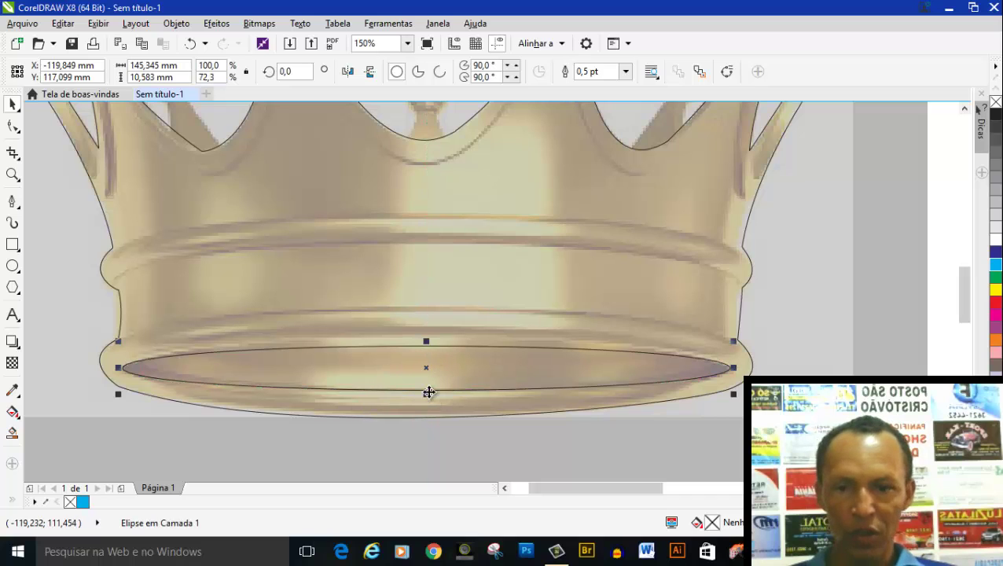
Step: Fill the ellipse with grey sampled from the photo's inner rim
click(13, 390)
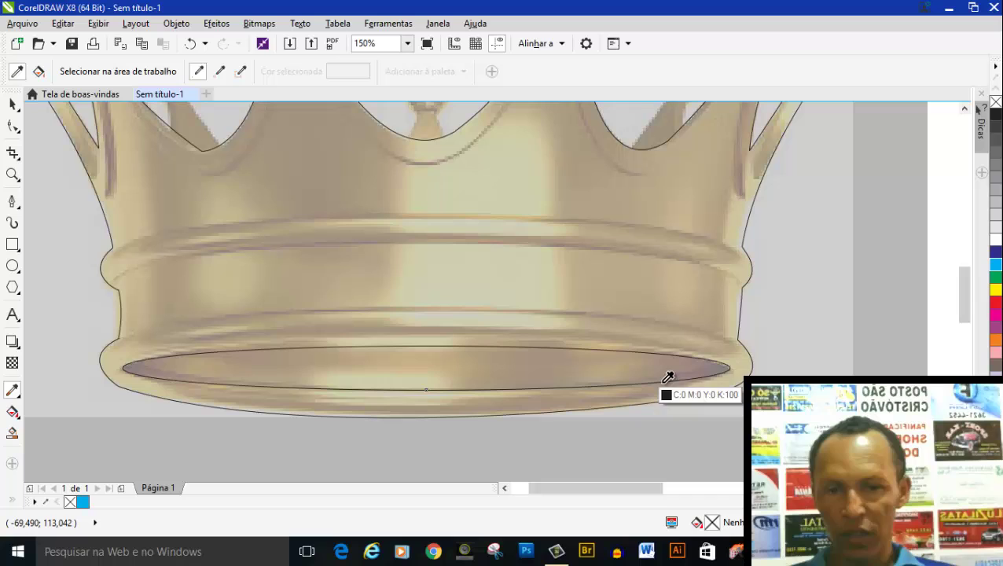
click(714, 363)
click(625, 366)
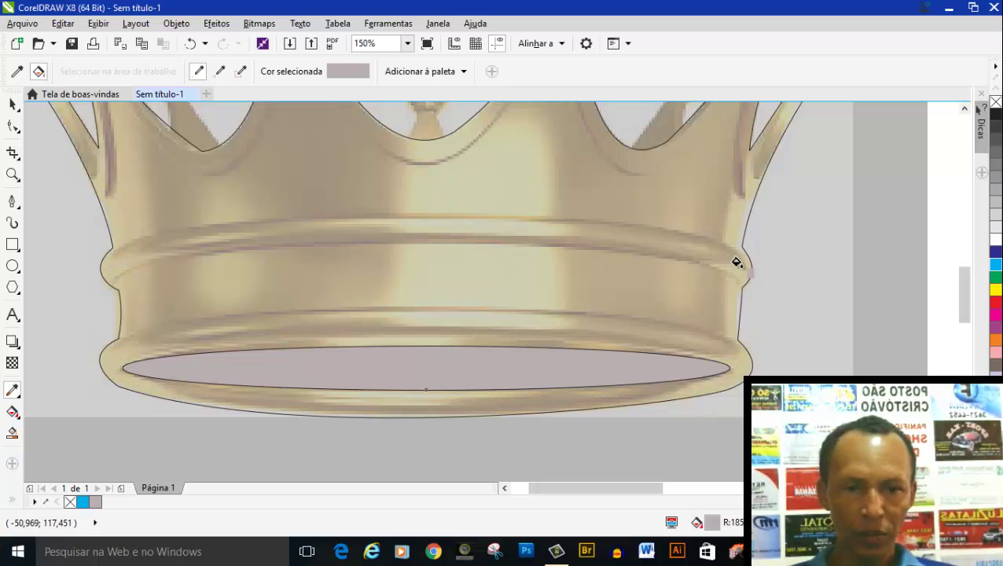
click(12, 203)
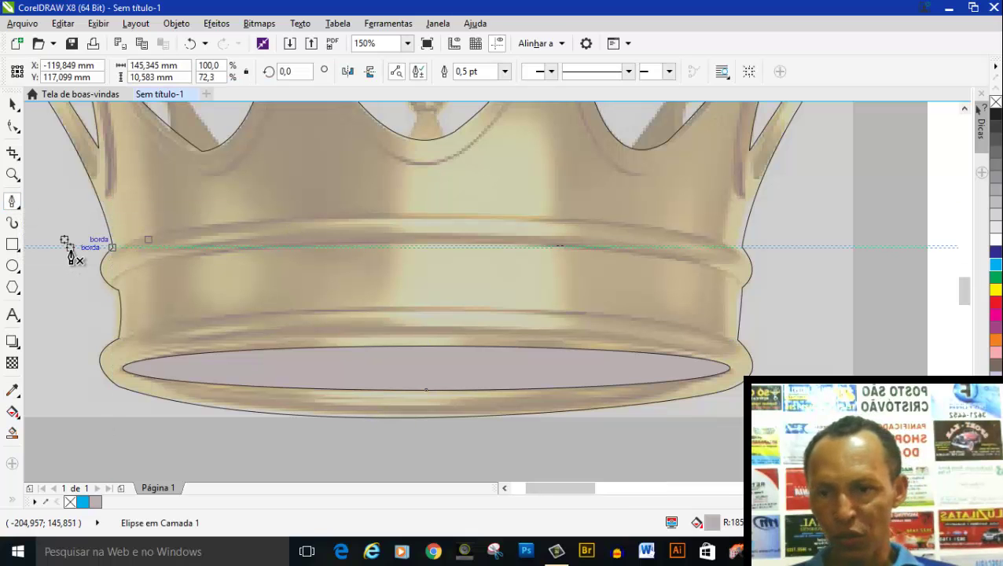
Step: Trace the upper band's left bulge and lower edge with curved Bézier nodes
scroll(71, 258, up, 1)
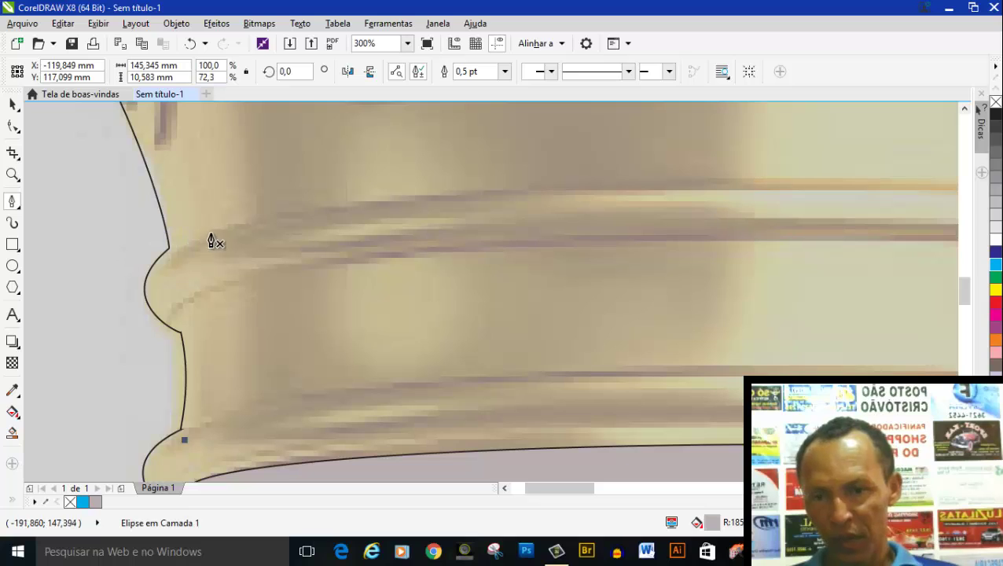
click(278, 214)
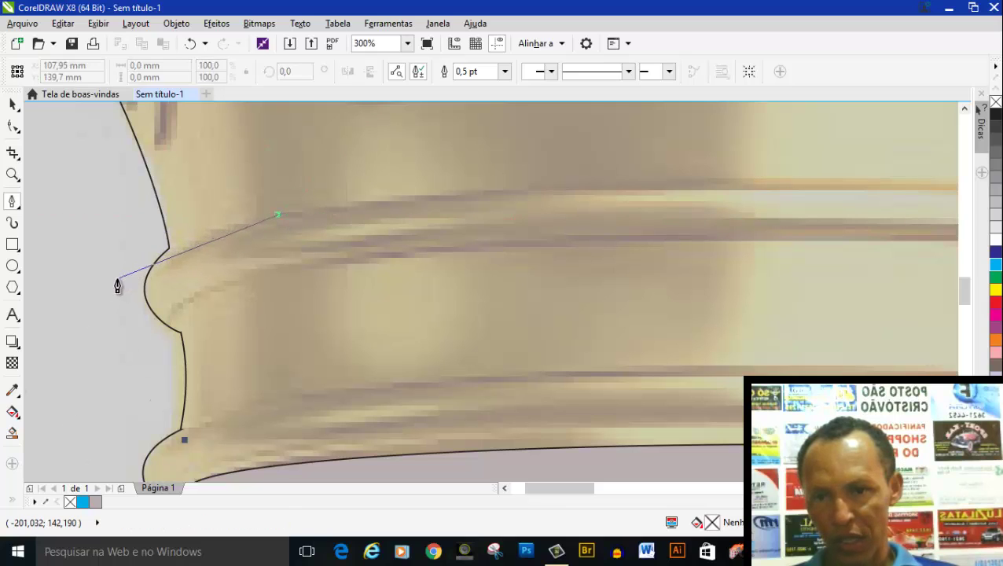
drag(116, 278, 71, 320)
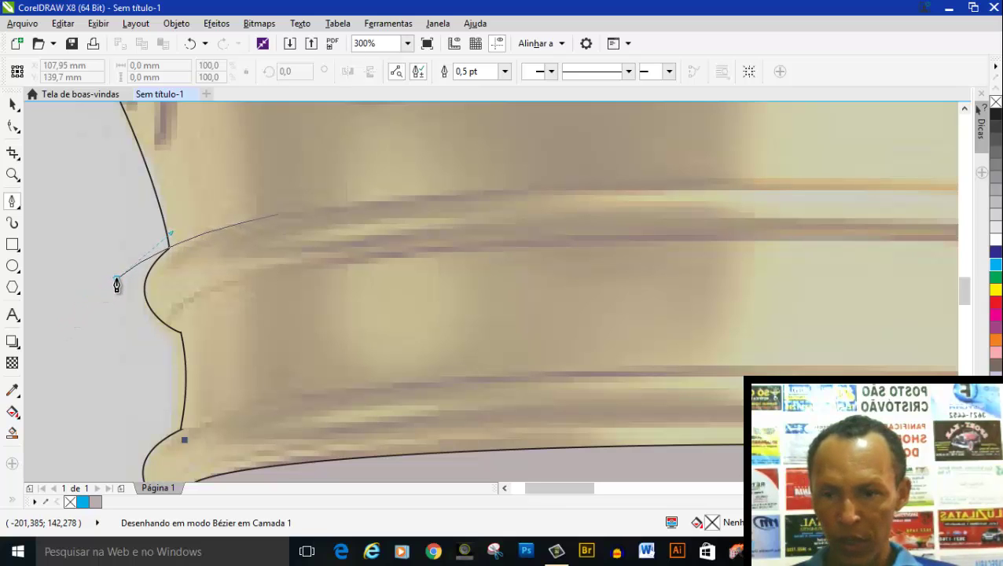
click(116, 282)
mouse_move(130, 349)
mouse_down()
mouse_move(176, 363)
mouse_move(193, 340)
mouse_up()
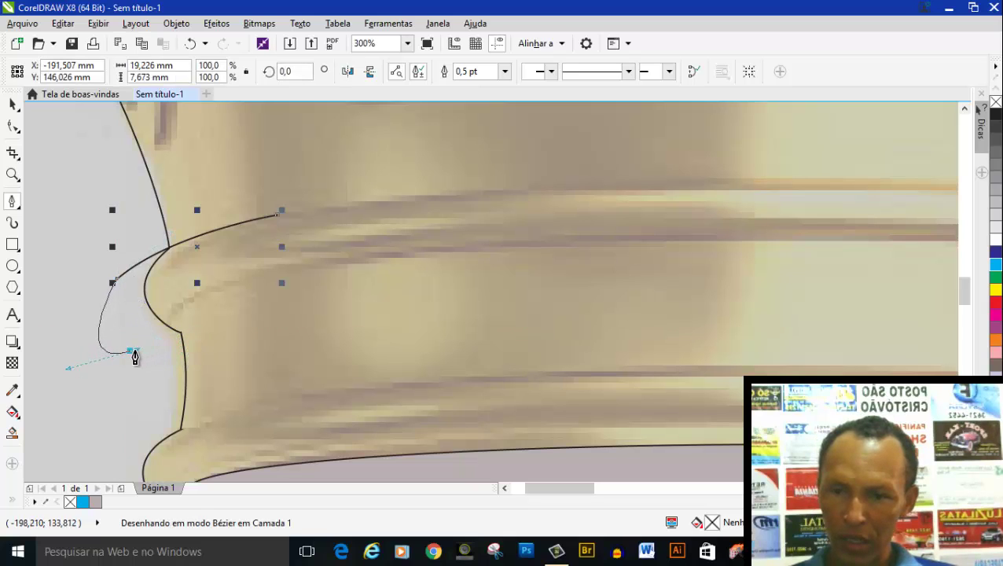
drag(130, 357, 130, 355)
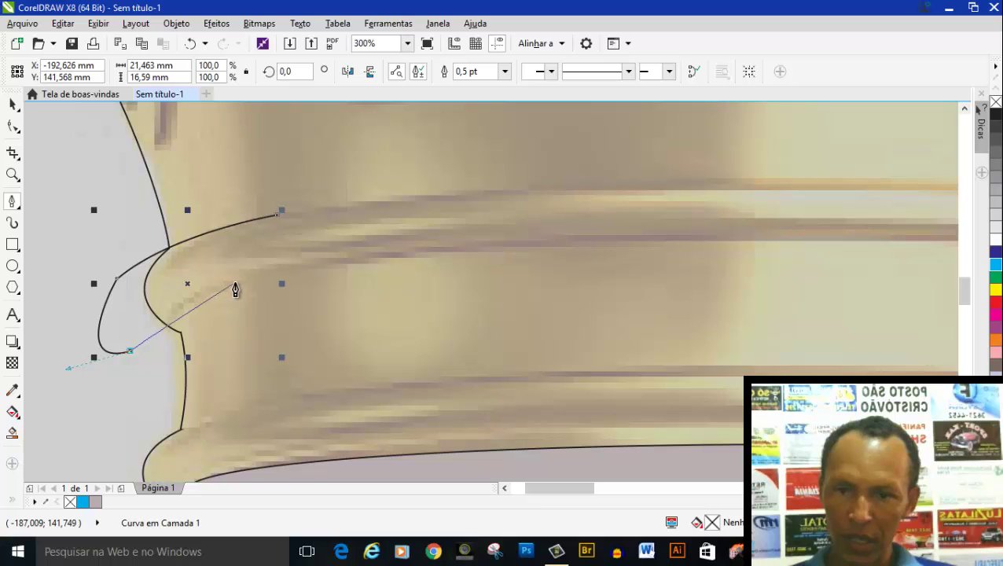
drag(241, 281, 292, 271)
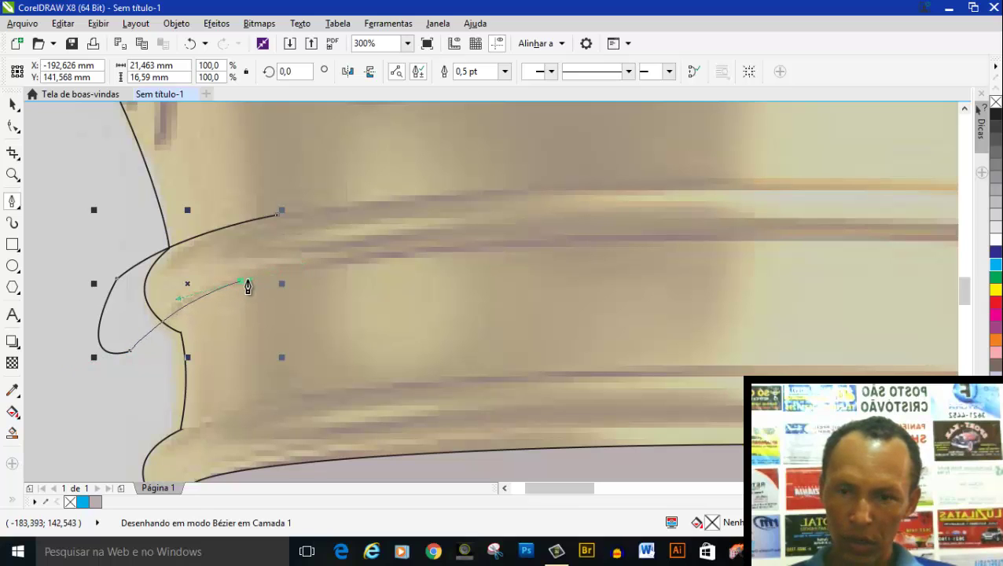
drag(242, 288, 243, 287)
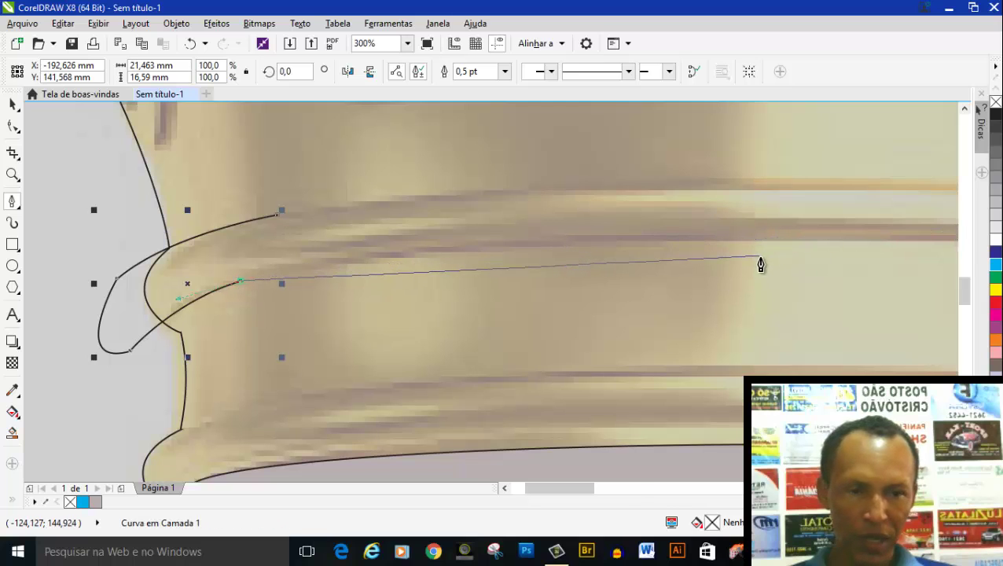
scroll(763, 264, down, 2)
scroll(943, 277, up, 1)
scroll(943, 278, up, 2)
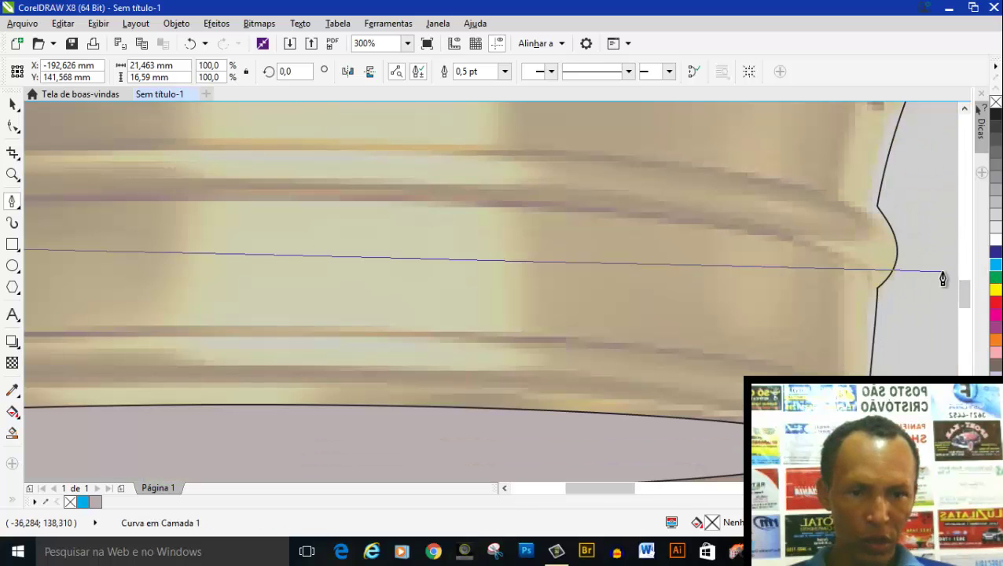
scroll(941, 278, down, 2)
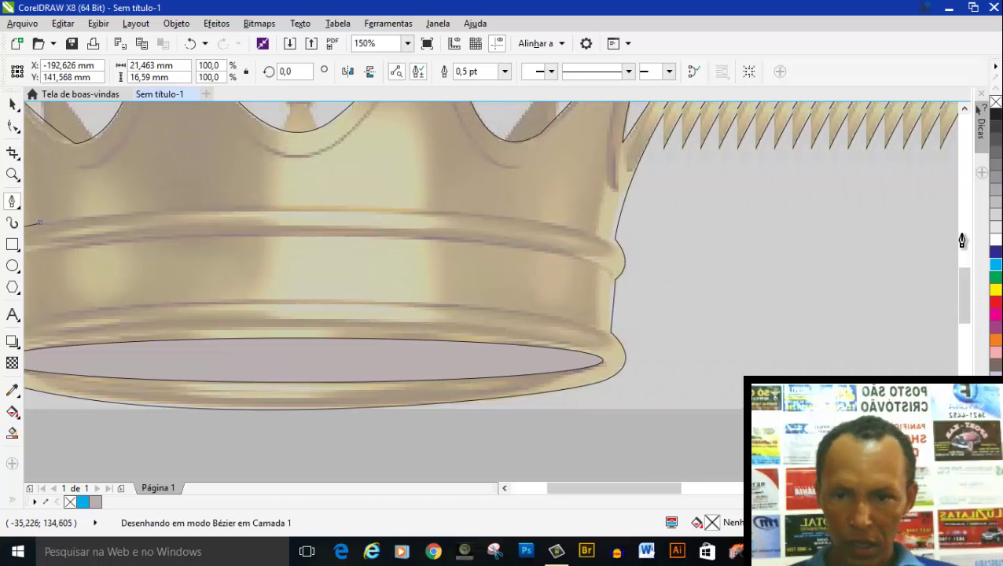
Step: Continue the band outline around its right bulge and top edge, closing it at the start
mouse_move(510, 251)
mouse_down()
mouse_move(763, 274)
mouse_move(777, 292)
mouse_up()
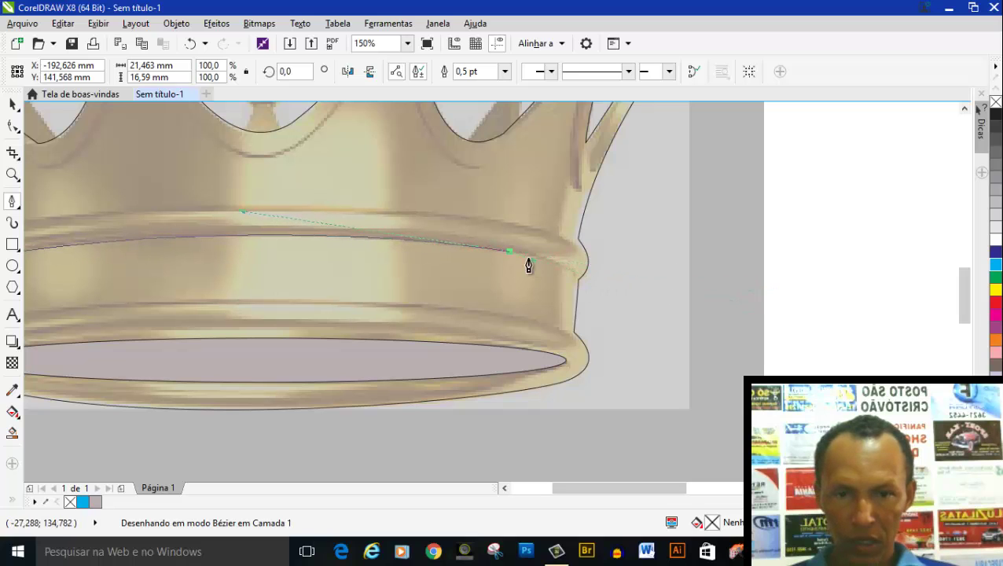
drag(579, 275, 598, 292)
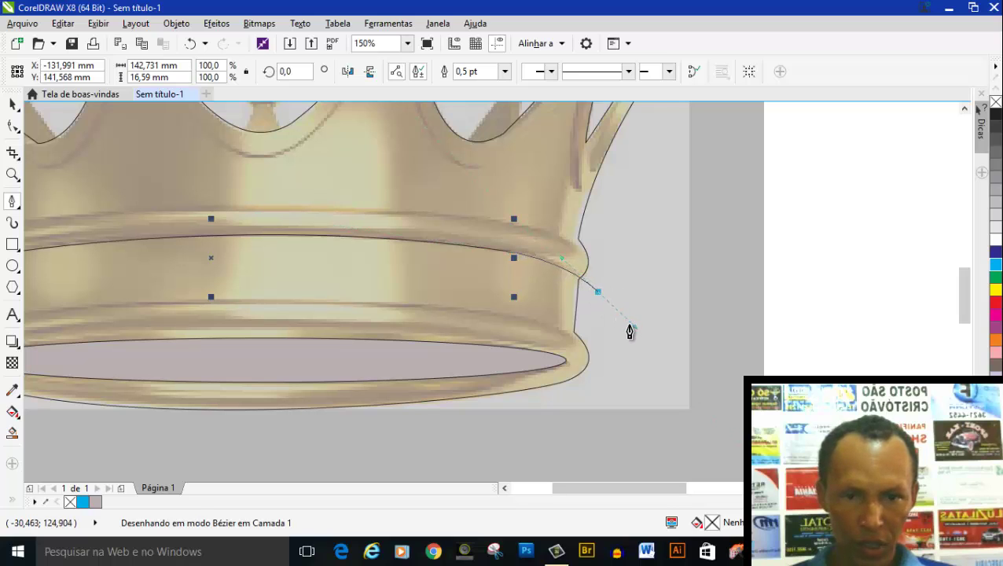
drag(599, 291, 604, 257)
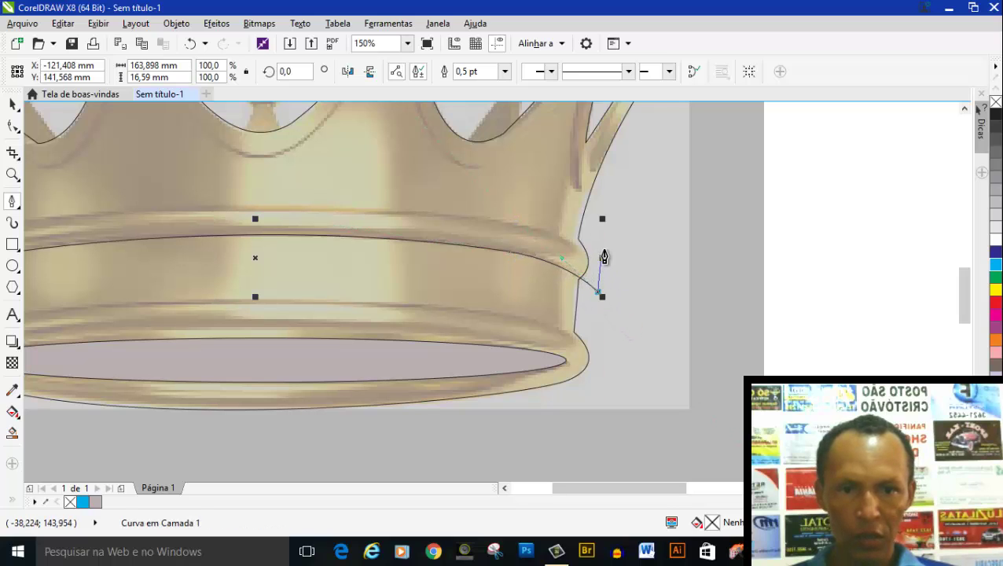
scroll(604, 260, up, 1)
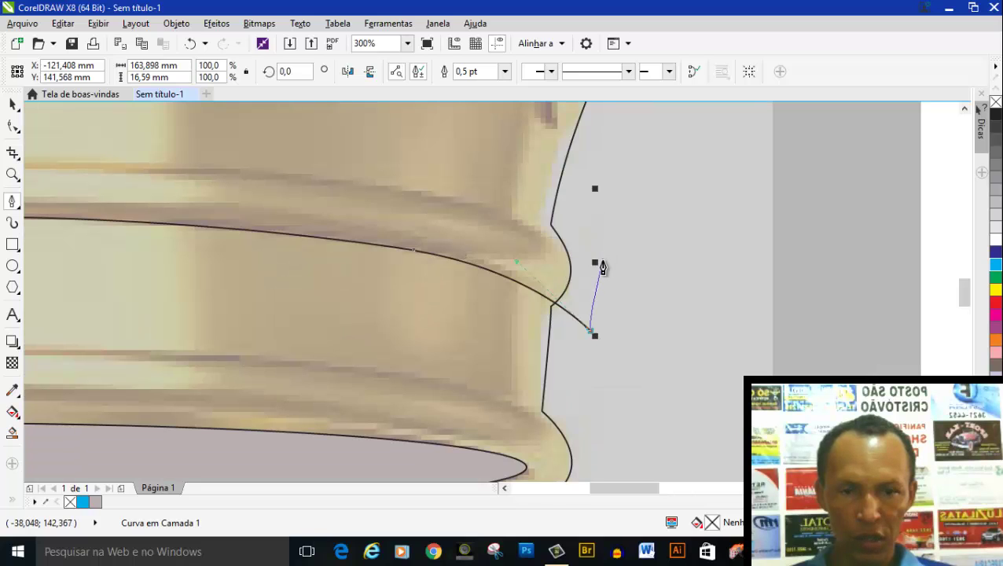
mouse_move(602, 264)
mouse_down()
mouse_move(591, 248)
mouse_move(560, 258)
mouse_up()
drag(487, 216, 425, 196)
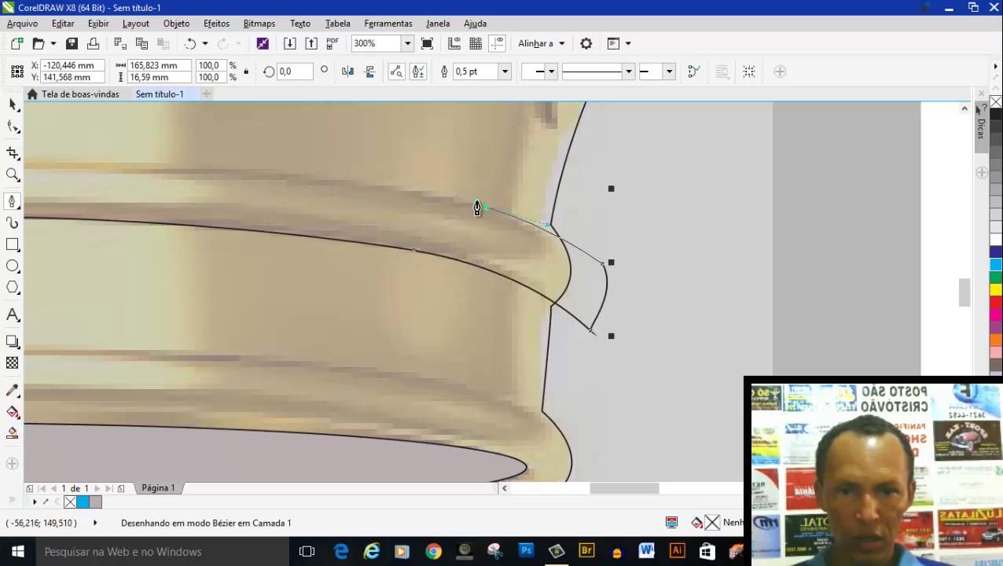
drag(485, 213, 481, 211)
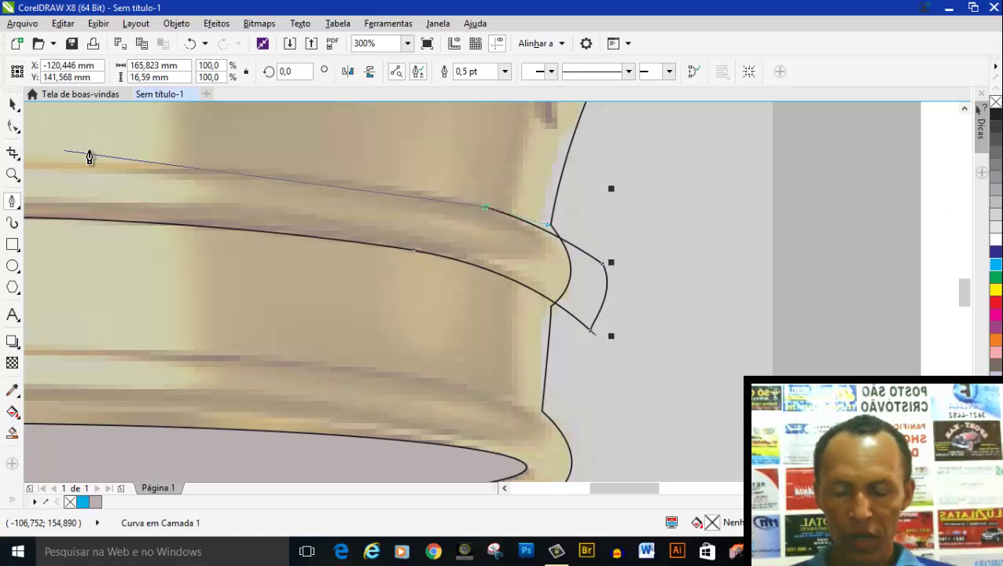
scroll(110, 189, down, 4)
scroll(116, 195, down, 2)
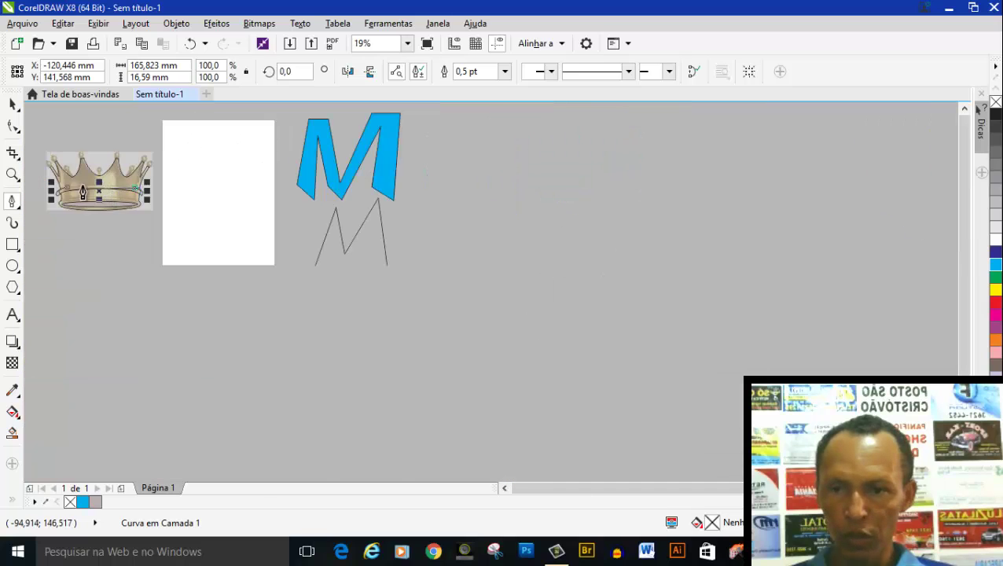
scroll(47, 181, up, 2)
scroll(56, 197, up, 2)
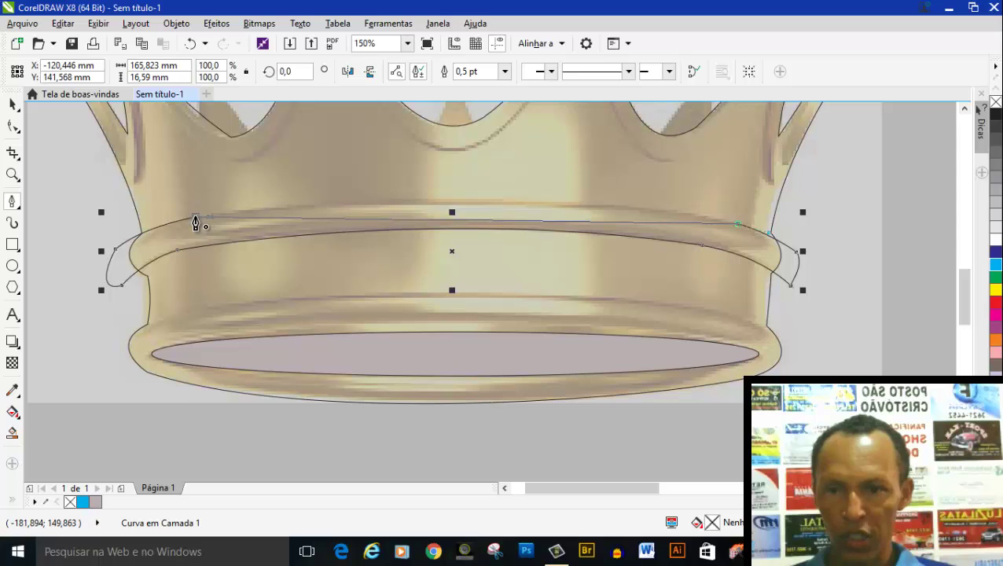
drag(195, 218, 501, 177)
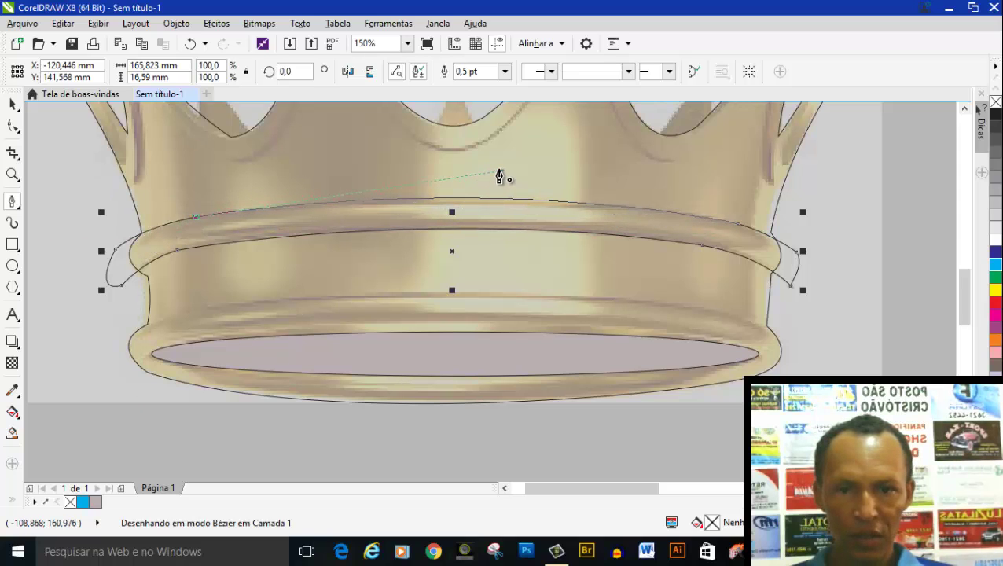
drag(500, 176, 472, 175)
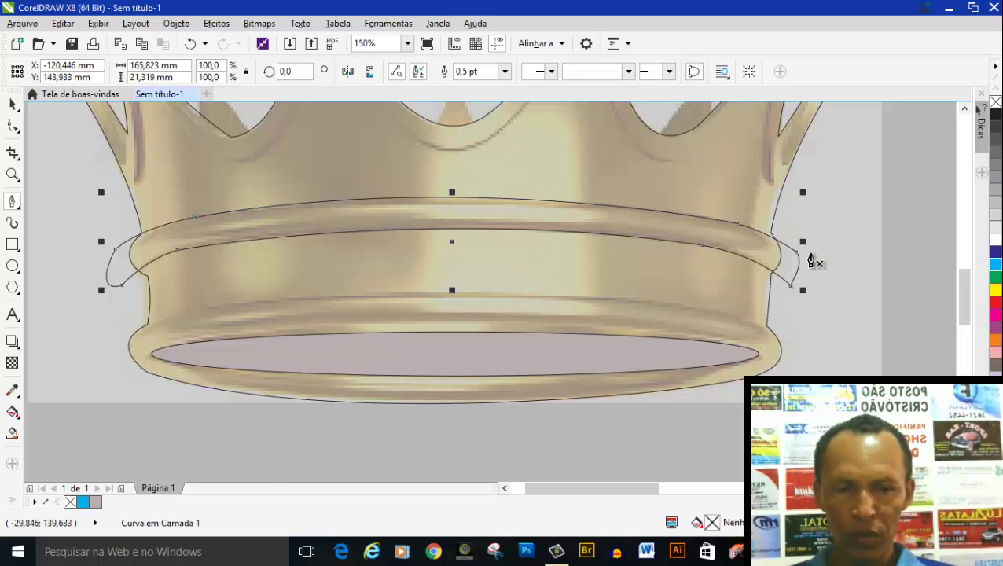
Step: Intersect the band curve with the crown outline to create a trimmed band shape
click(13, 104)
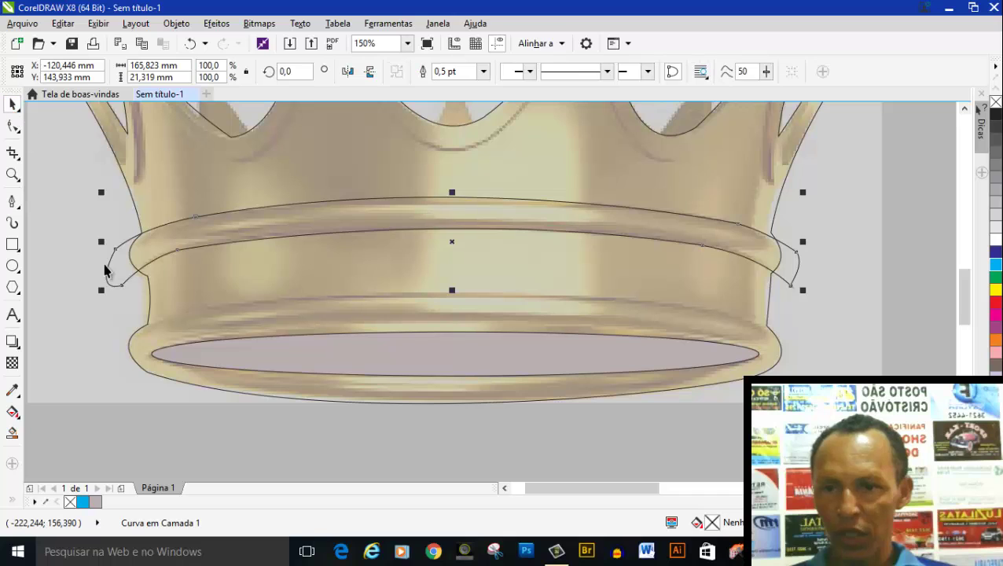
scroll(105, 271, up, 3)
scroll(112, 264, down, 1)
click(124, 240)
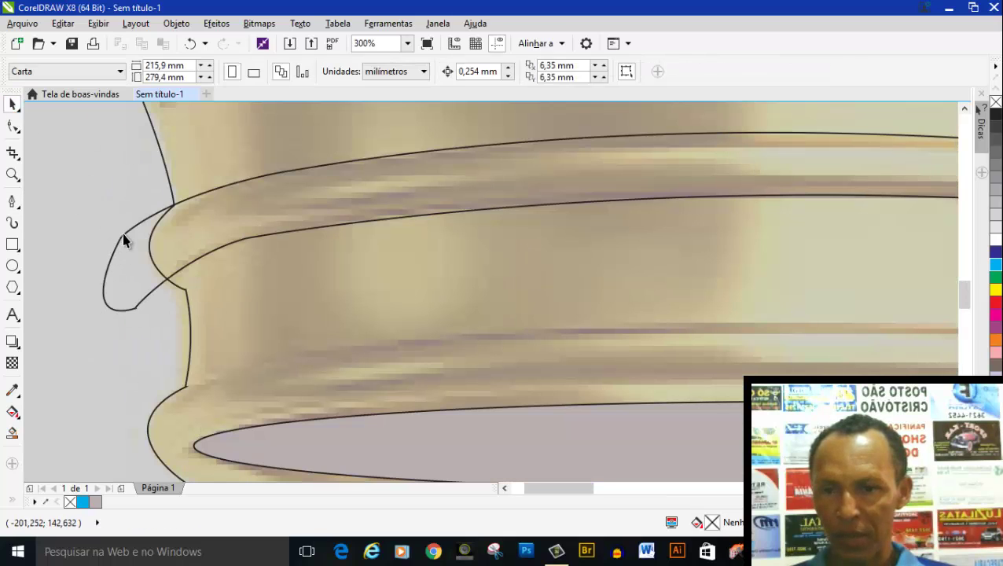
scroll(130, 232, down, 2)
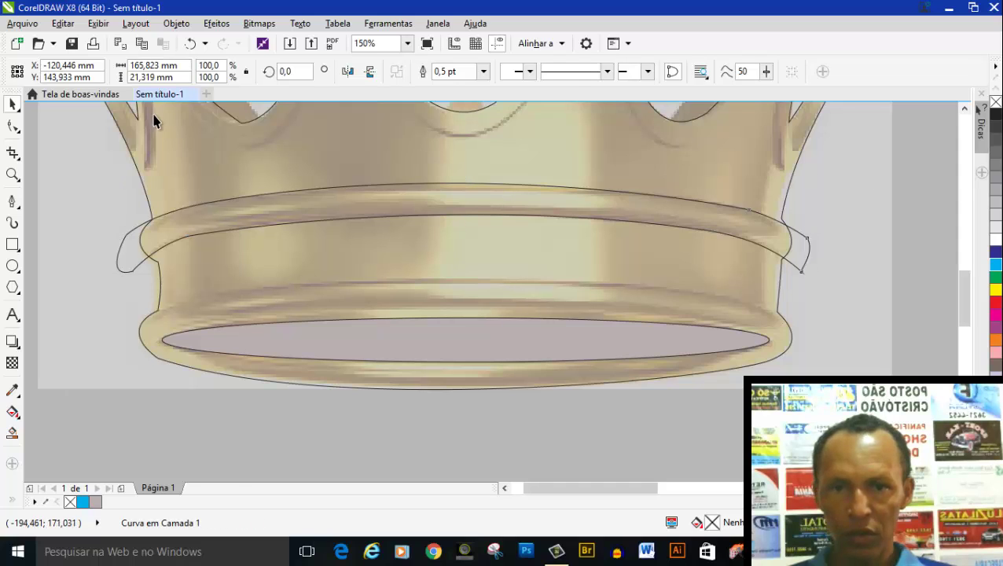
shift+click(154, 116)
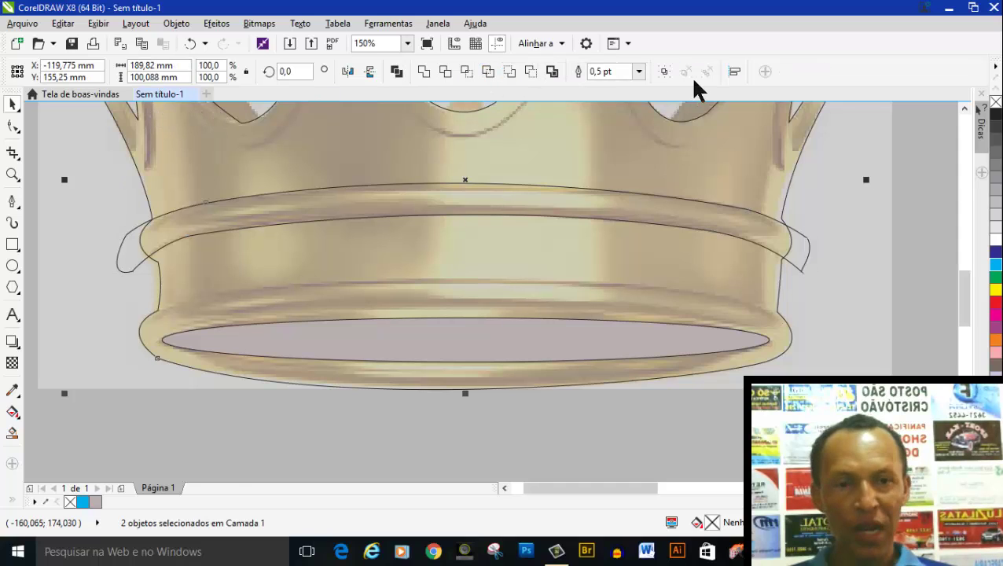
click(465, 70)
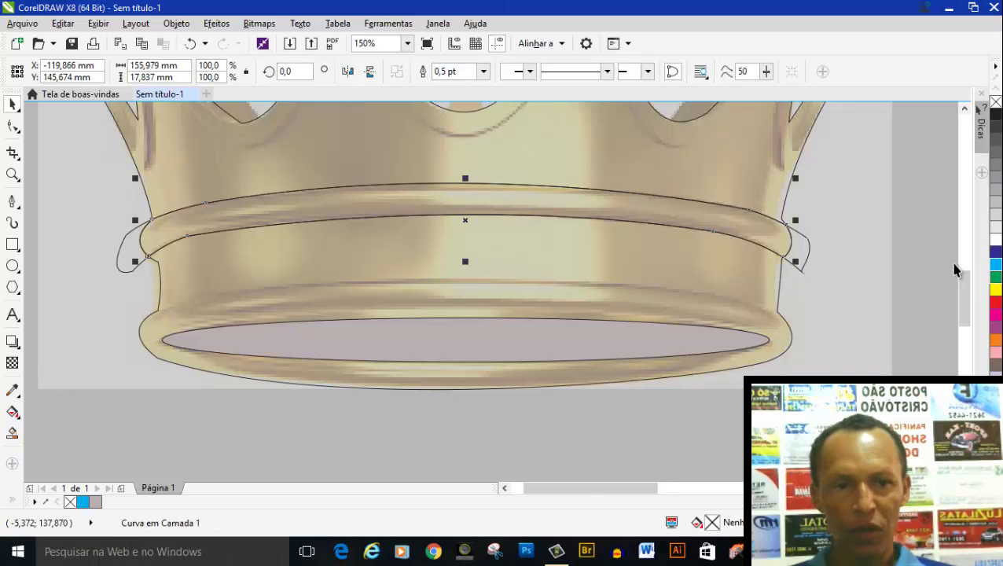
Step: Move the overshooting original band curve below the crown and delete it
click(909, 217)
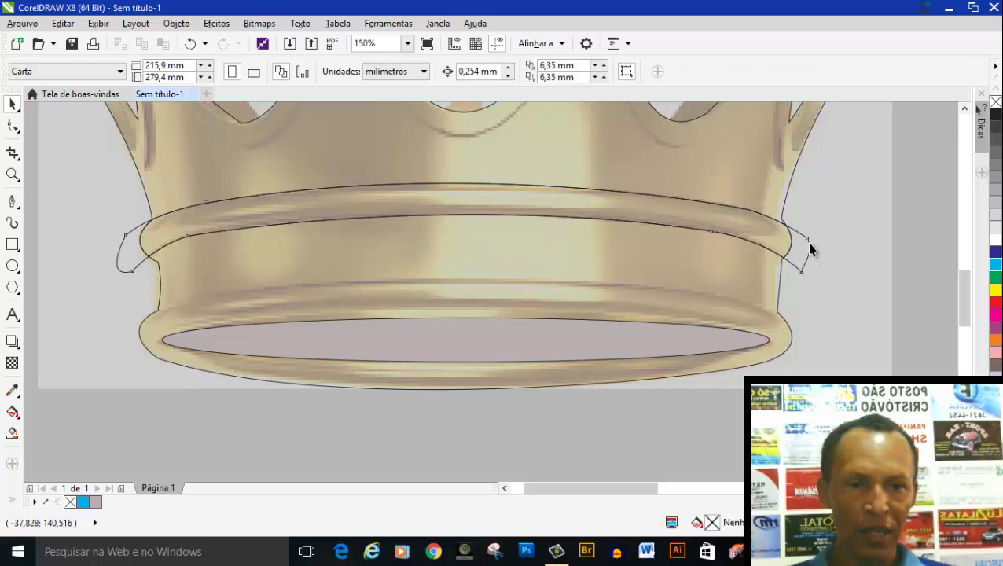
drag(810, 249, 862, 437)
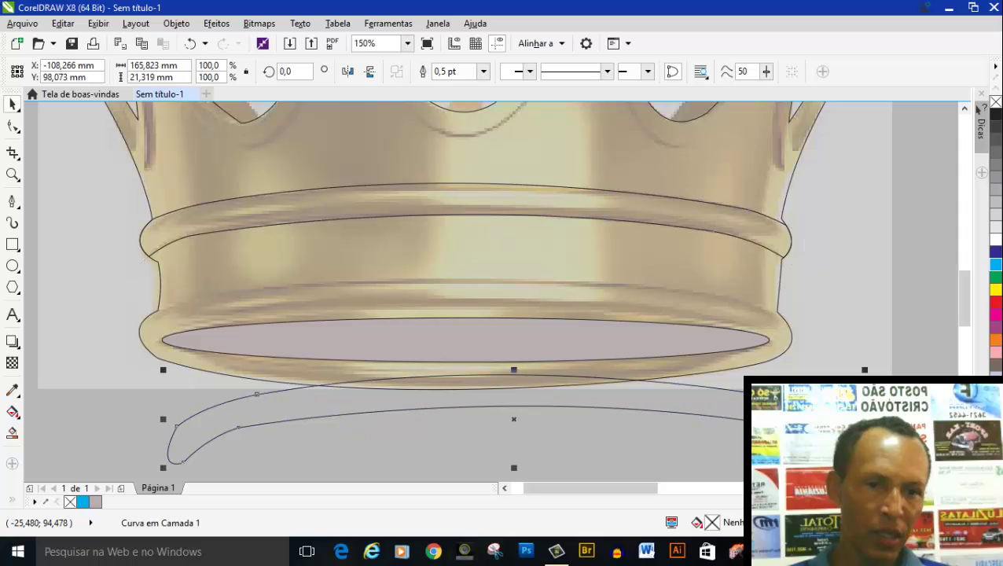
key(Delete)
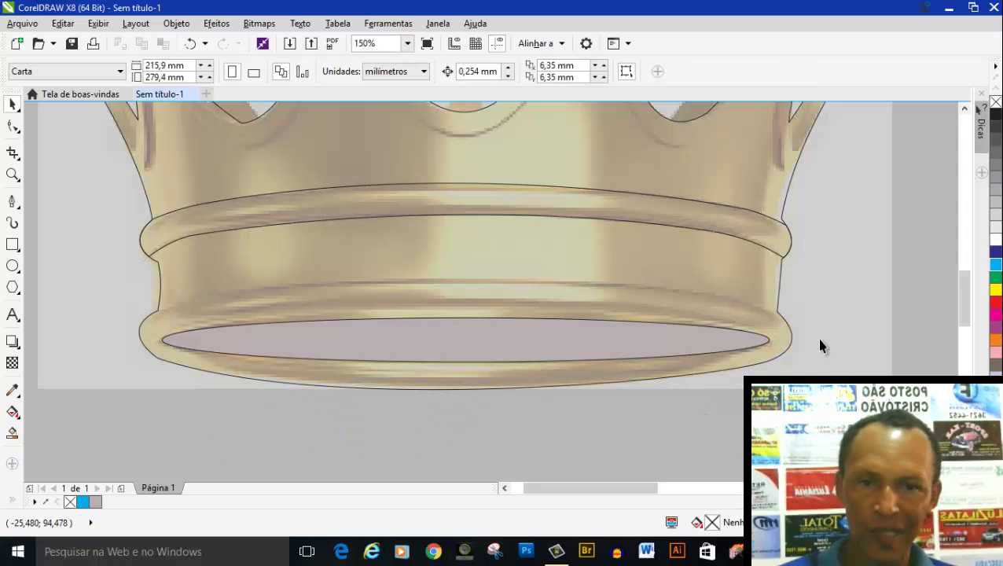
Step: Fill the upper band light orange, undoing a trial yellow fill on the crown body
click(519, 215)
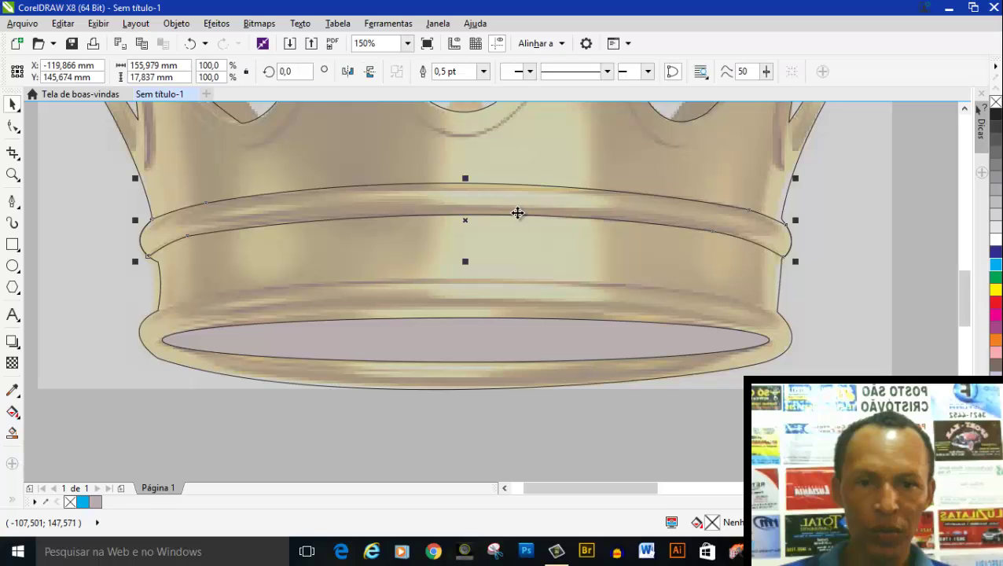
click(995, 291)
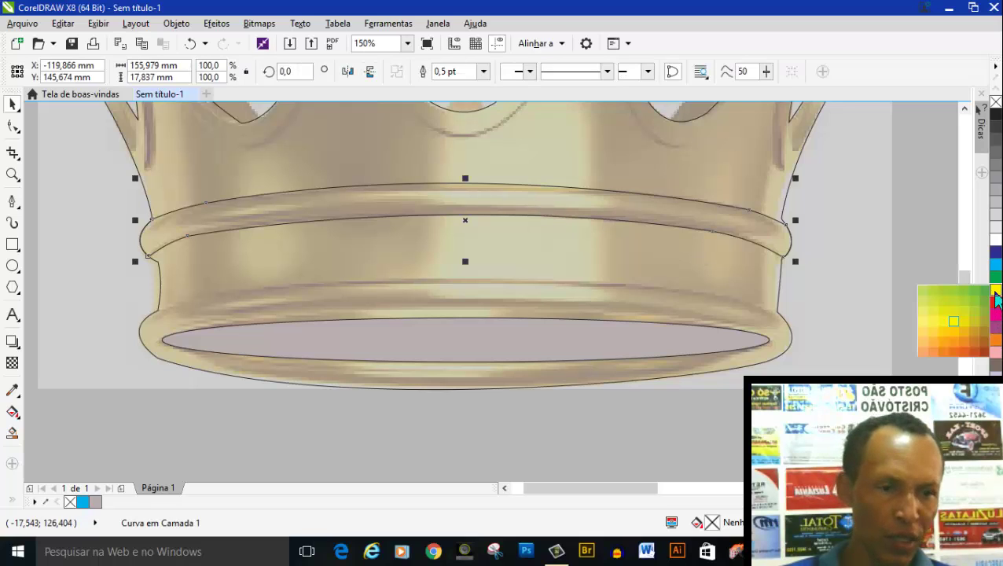
click(925, 333)
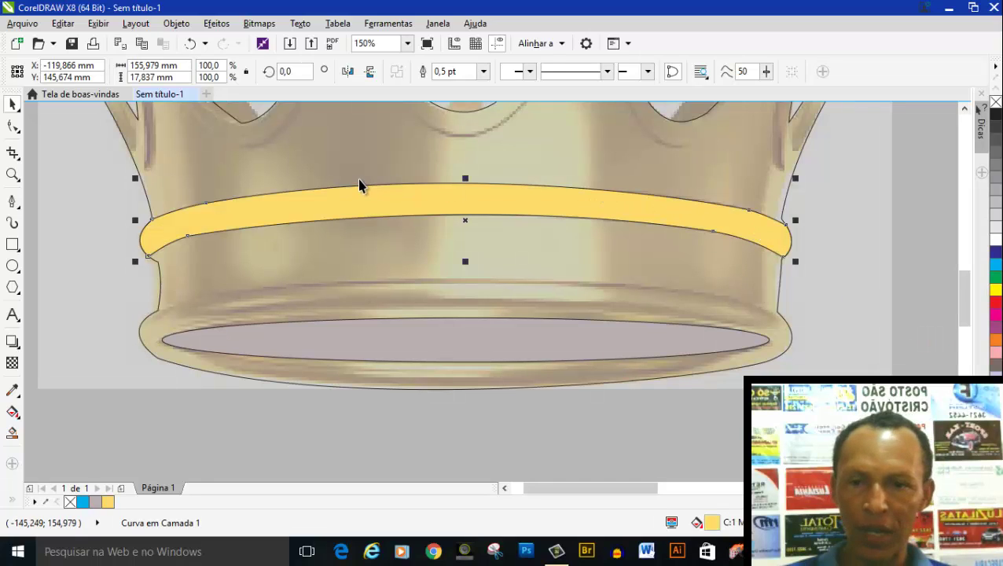
click(408, 143)
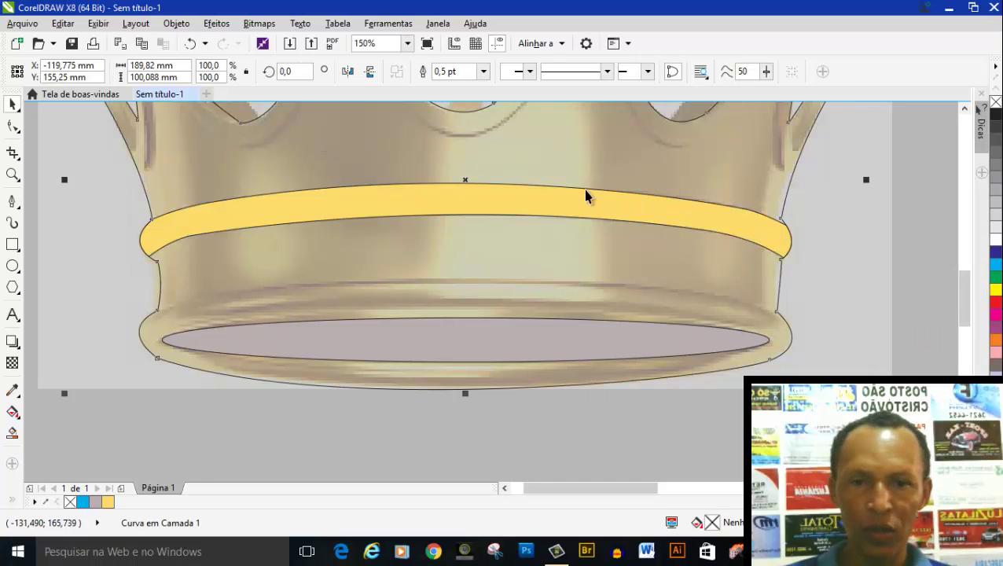
click(995, 291)
scroll(432, 154, down, 2)
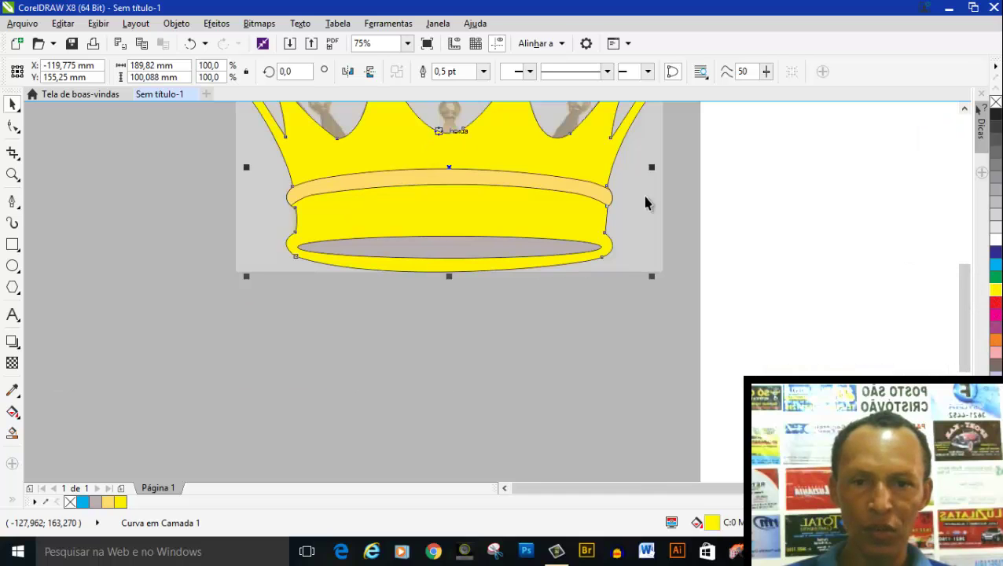
drag(961, 294, 956, 264)
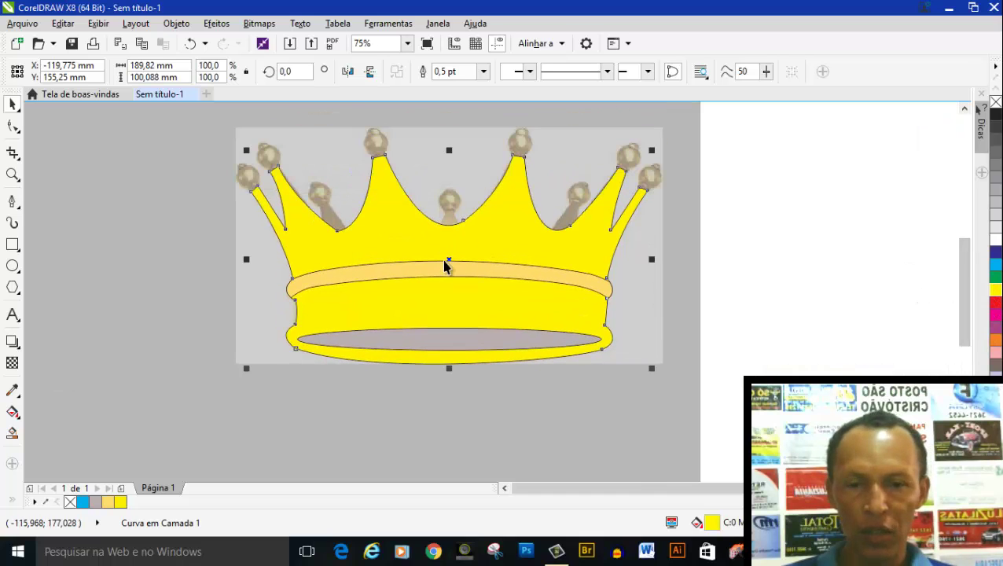
key(ctrl+z)
scroll(437, 322, up, 2)
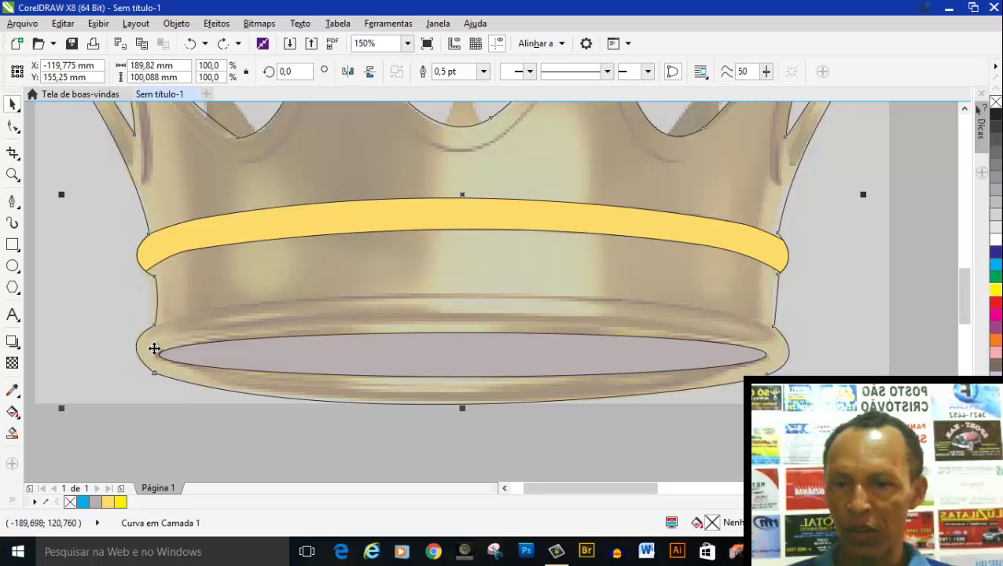
Step: Draw the lower band curve along the rim and fill it light orange
key(F5)
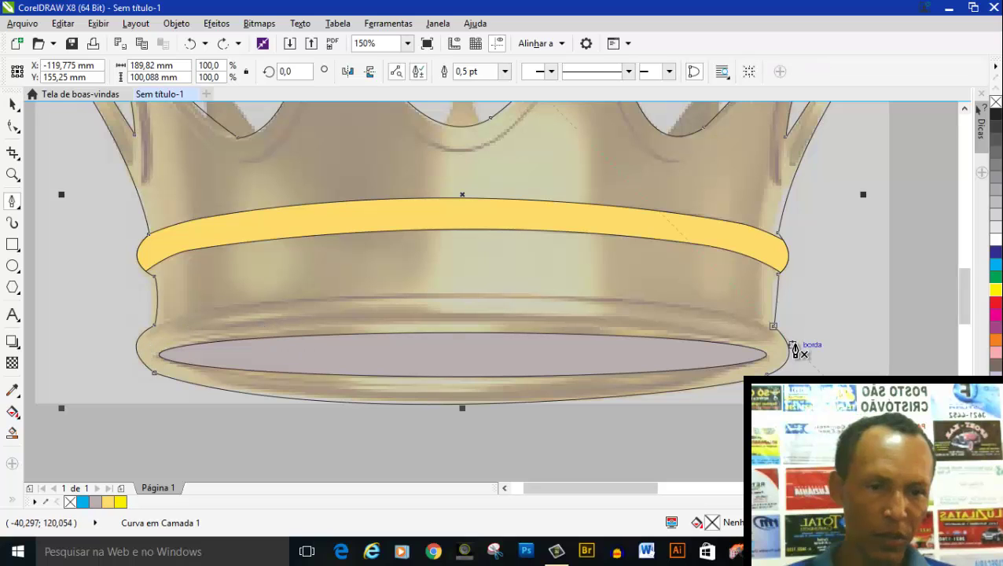
click(794, 346)
drag(619, 300, 552, 307)
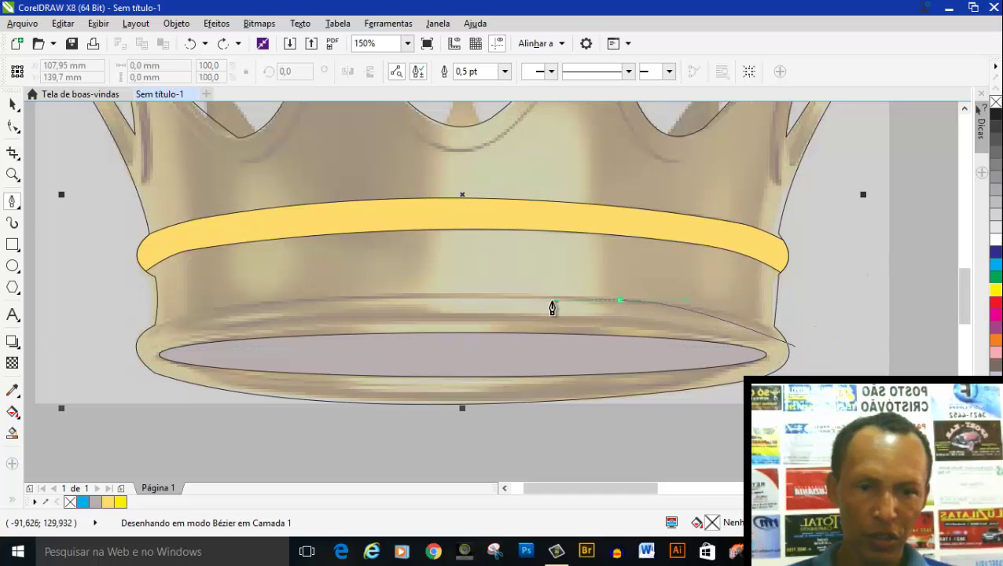
key(space)
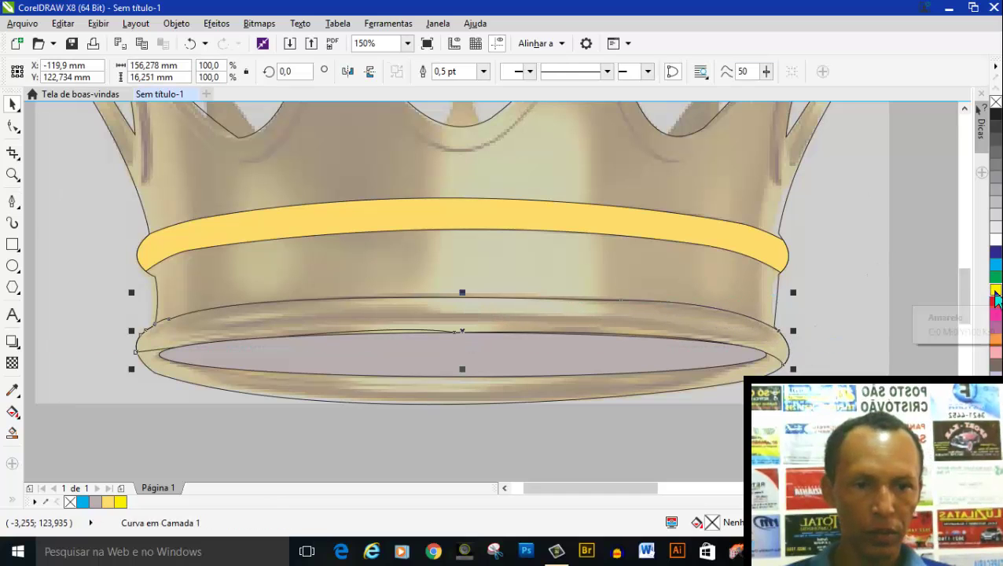
click(108, 503)
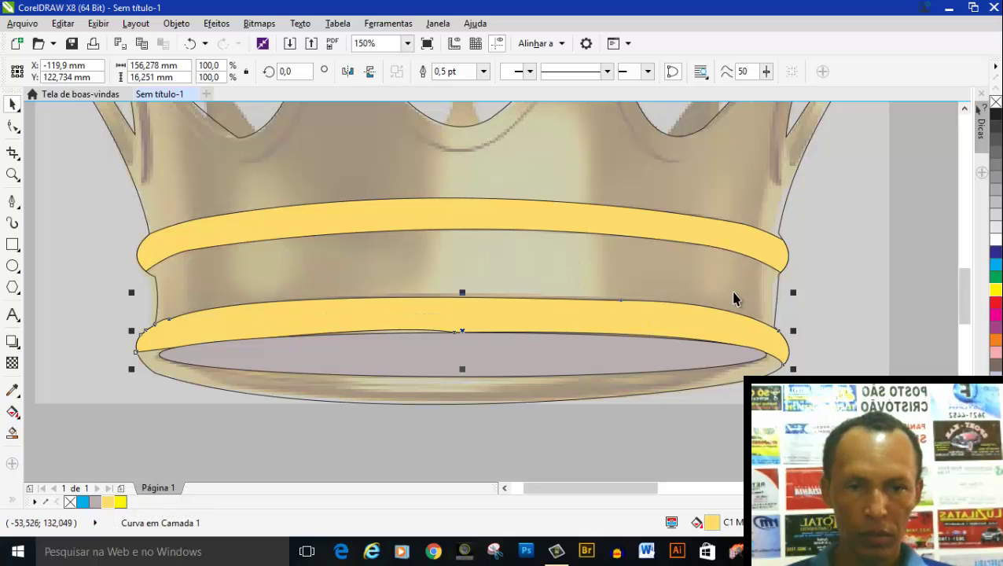
scroll(733, 299, down, 3)
scroll(767, 228, up, 2)
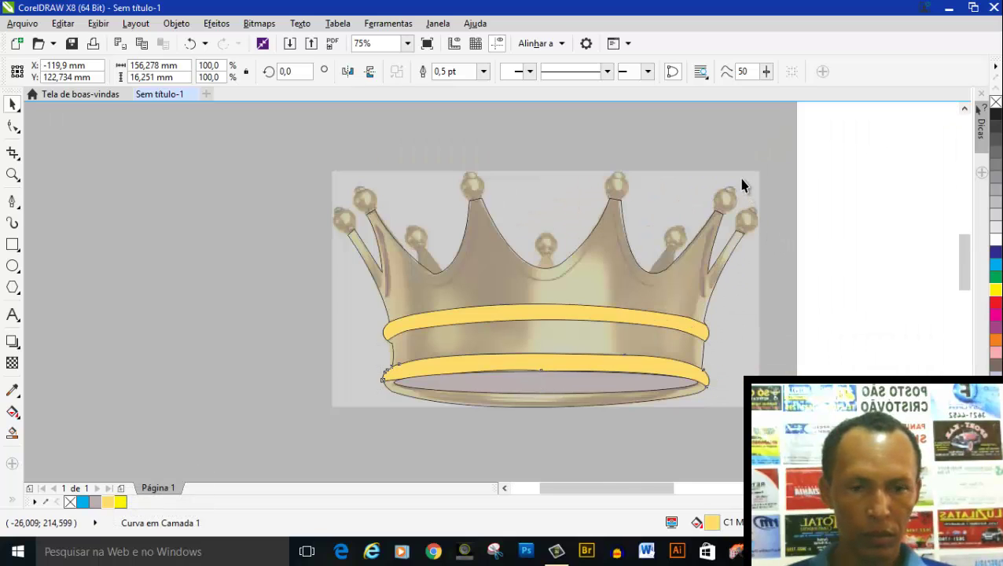
scroll(741, 185, up, 1)
scroll(232, 399, up, 4)
Step: Select the crown outline with the Shape tool to inspect its nodes
key(F10)
scroll(231, 399, down, 2)
click(232, 399)
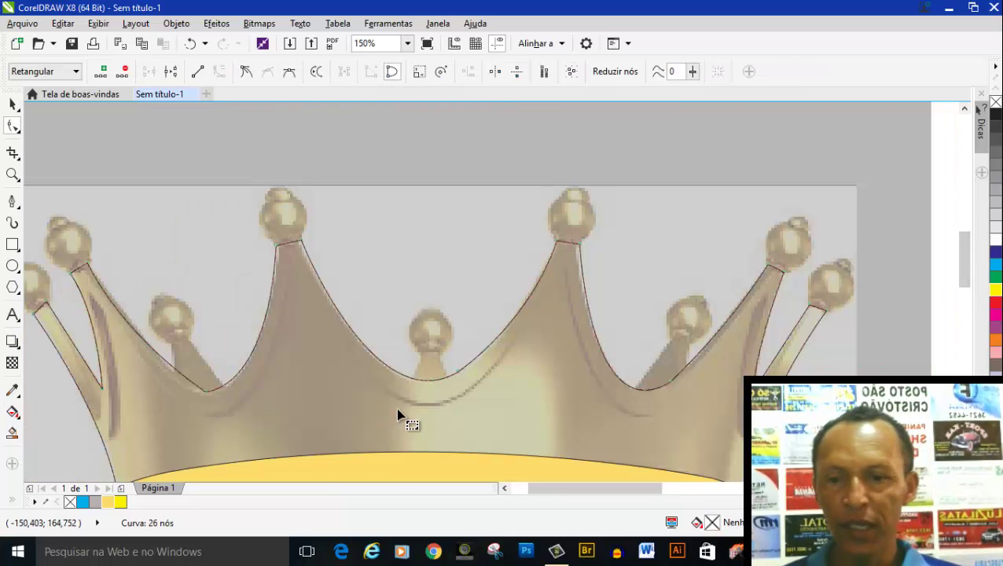
scroll(398, 410, down, 2)
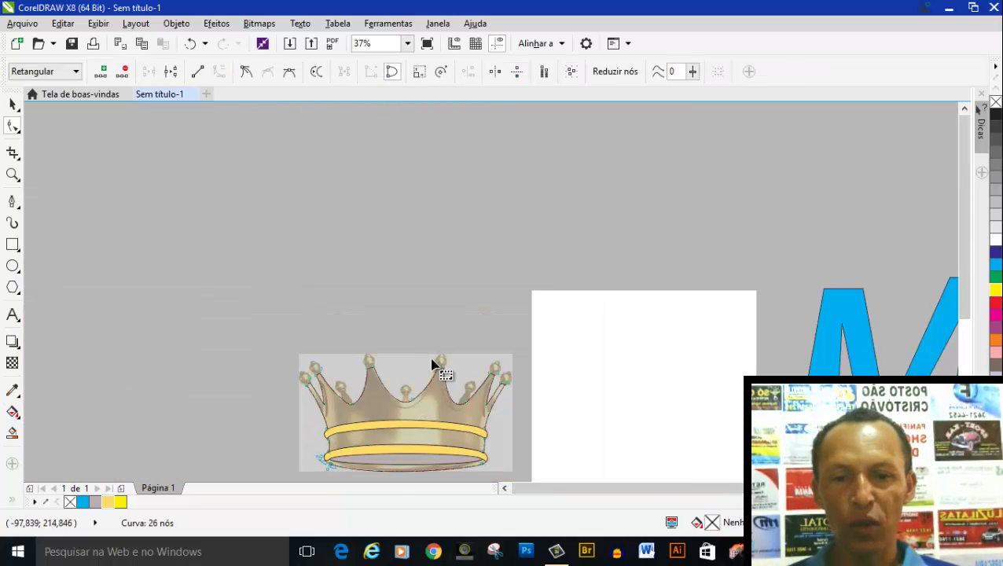
scroll(440, 365, up, 1)
scroll(441, 363, up, 1)
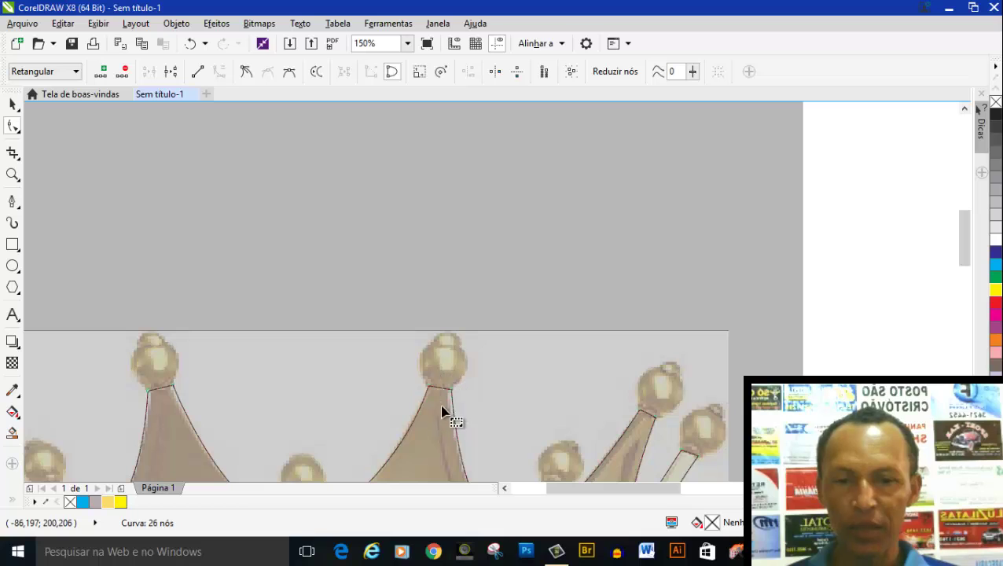
click(14, 268)
scroll(469, 402, up, 1)
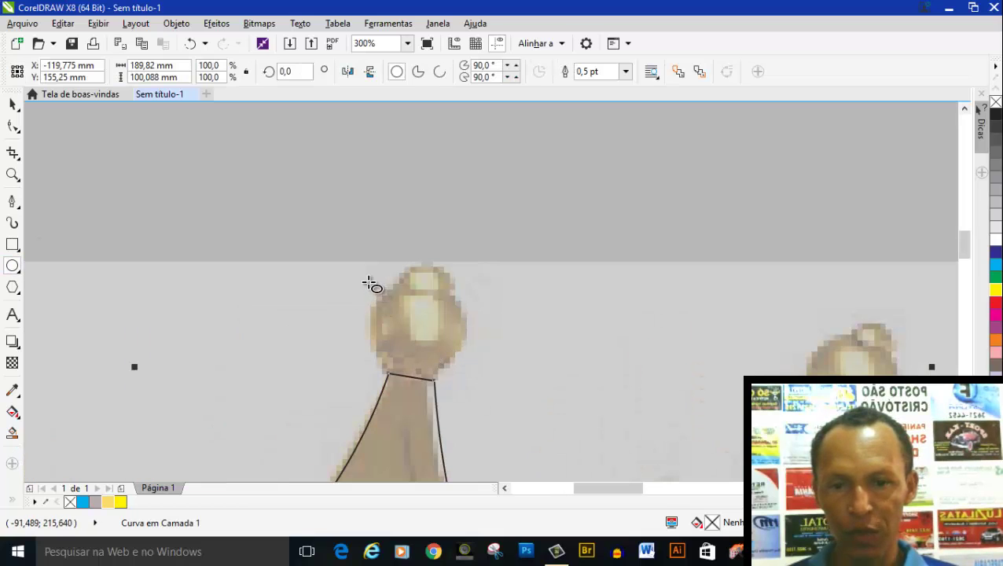
Step: Draw a circle over the central spike's ball and a smaller, scaled-down circle on top
drag(369, 283, 469, 389)
mouse_move(396, 250)
mouse_down()
mouse_move(411, 286)
mouse_move(456, 313)
mouse_up()
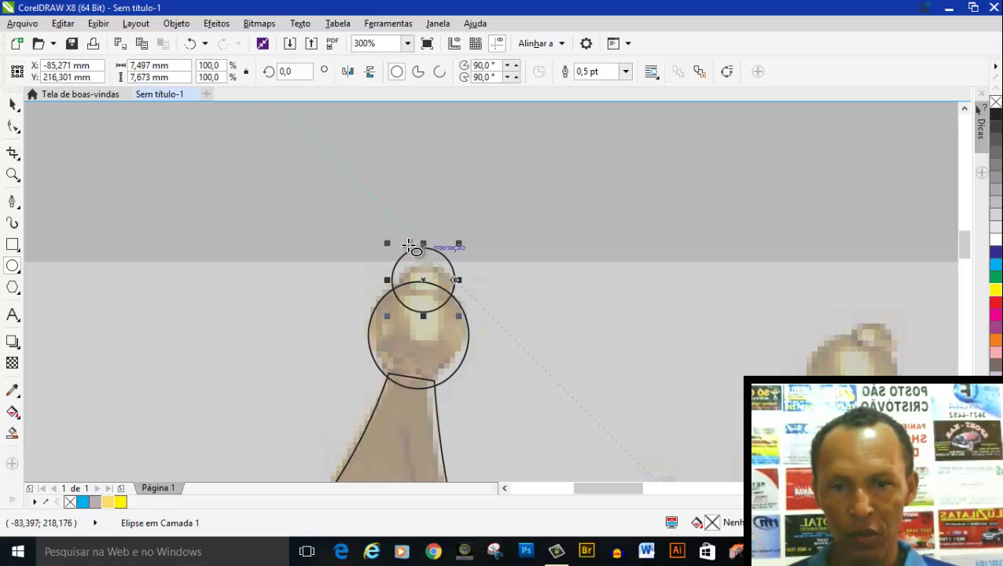
drag(386, 245, 386, 253)
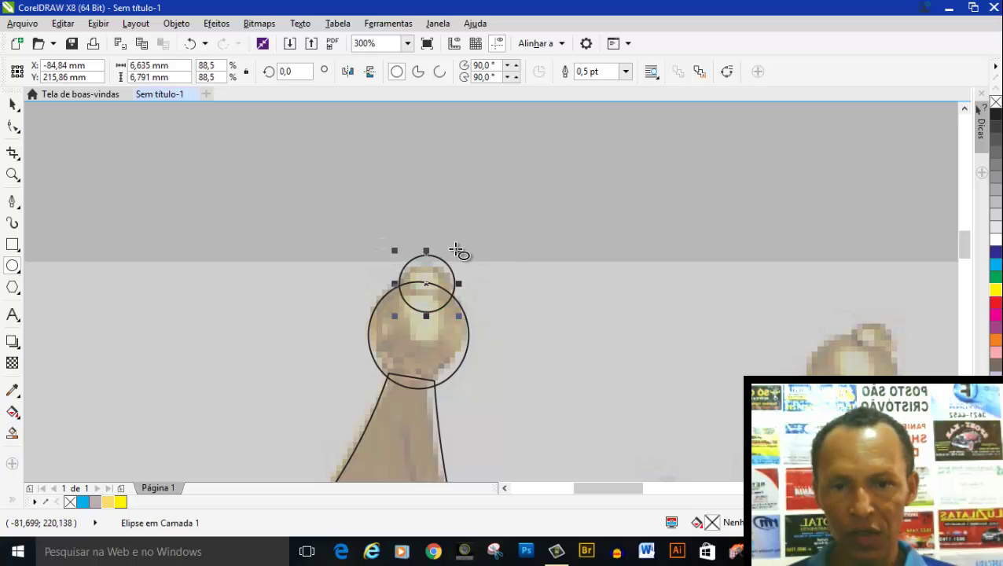
drag(457, 250, 455, 254)
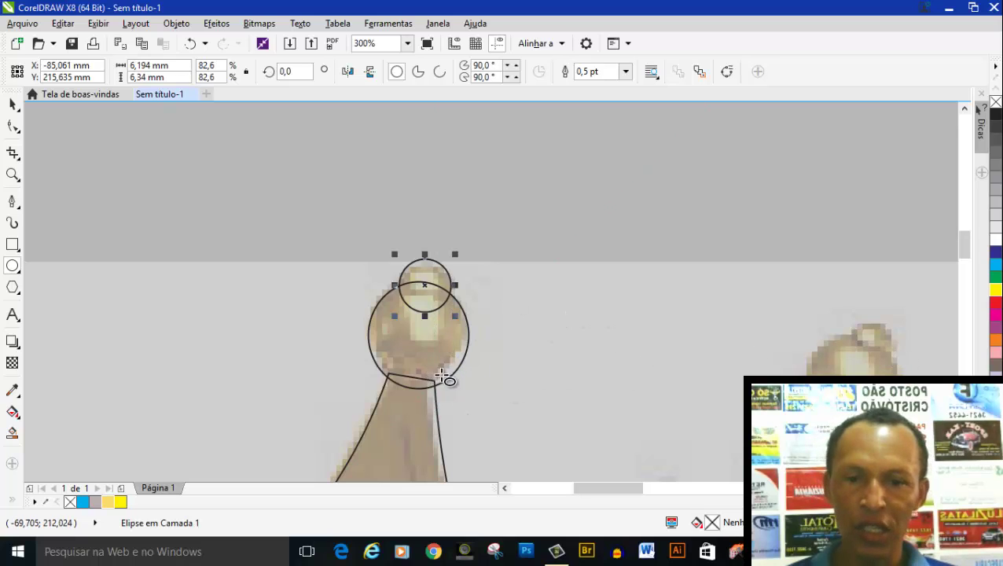
click(13, 104)
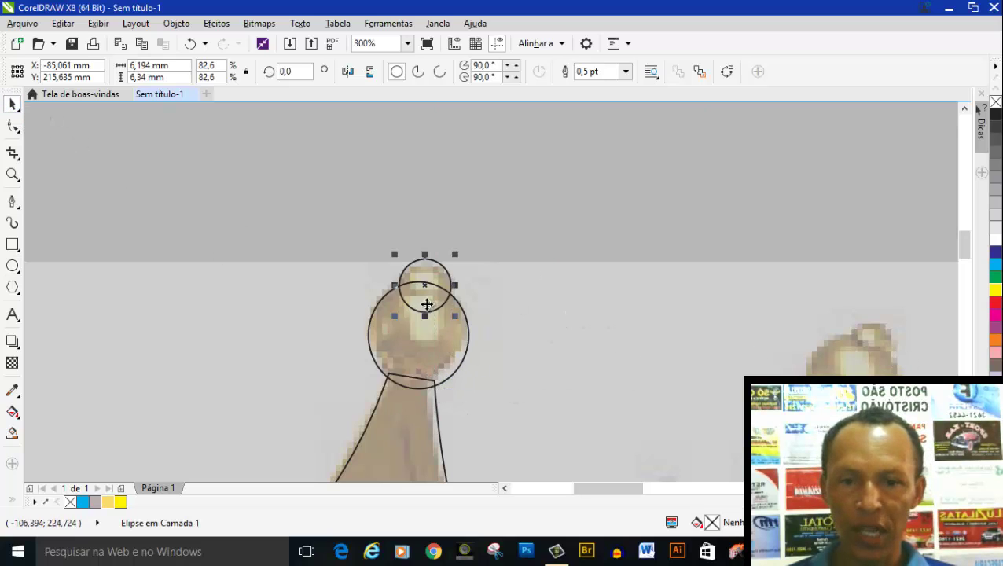
scroll(438, 376, down, 2)
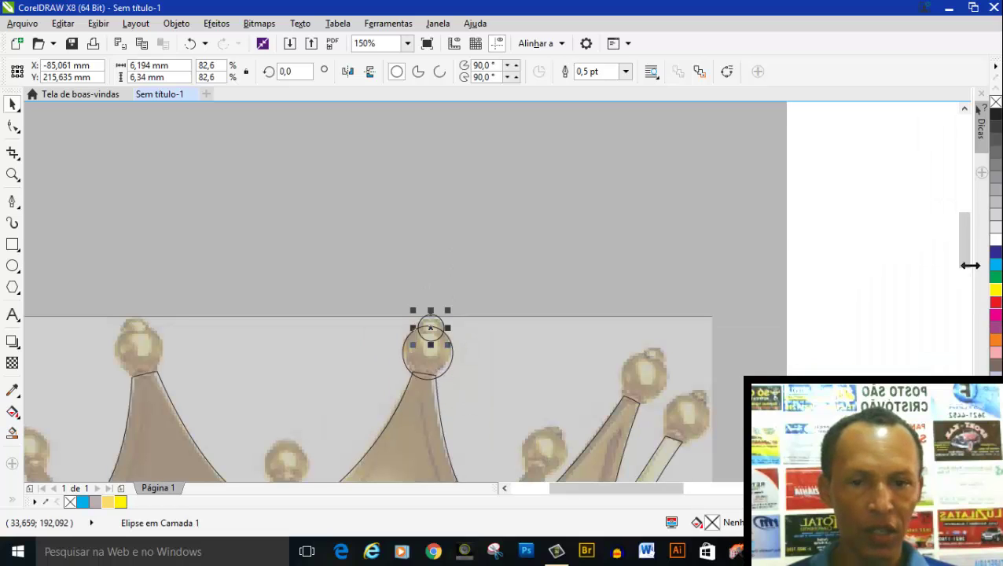
drag(970, 264, 964, 285)
Step: Fill the crown shape, the large ball and the small top circle yellow
click(407, 315)
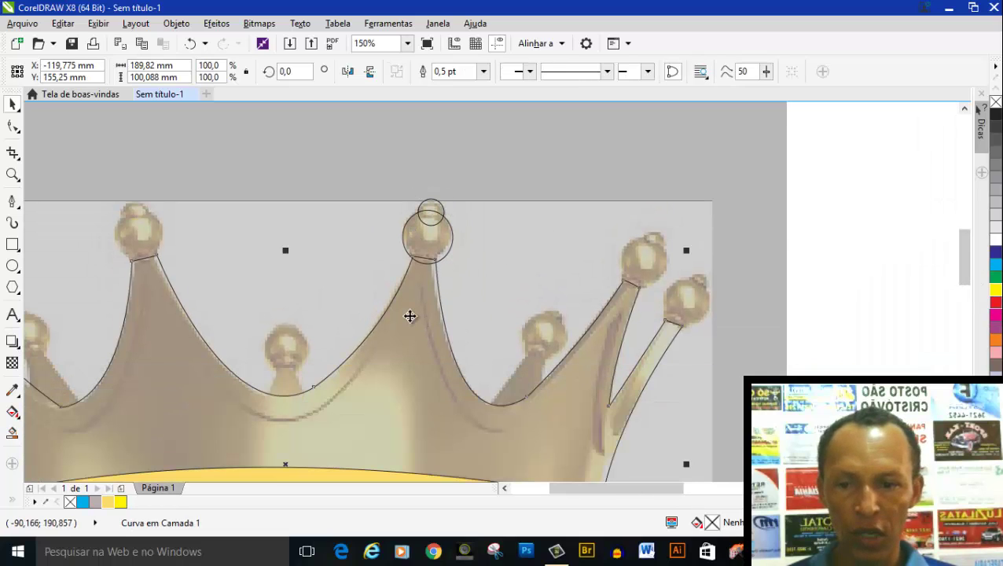
click(120, 501)
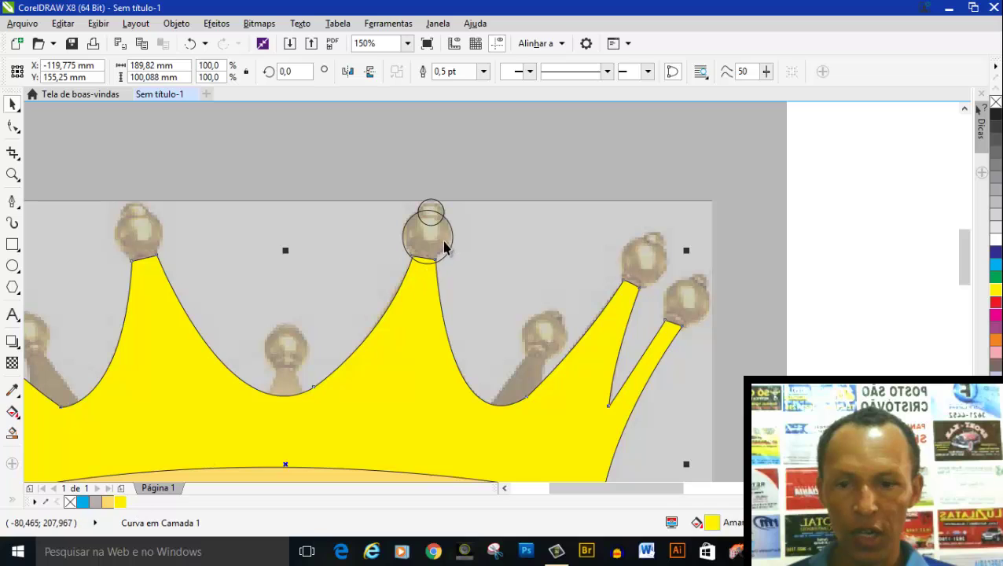
click(441, 246)
click(124, 499)
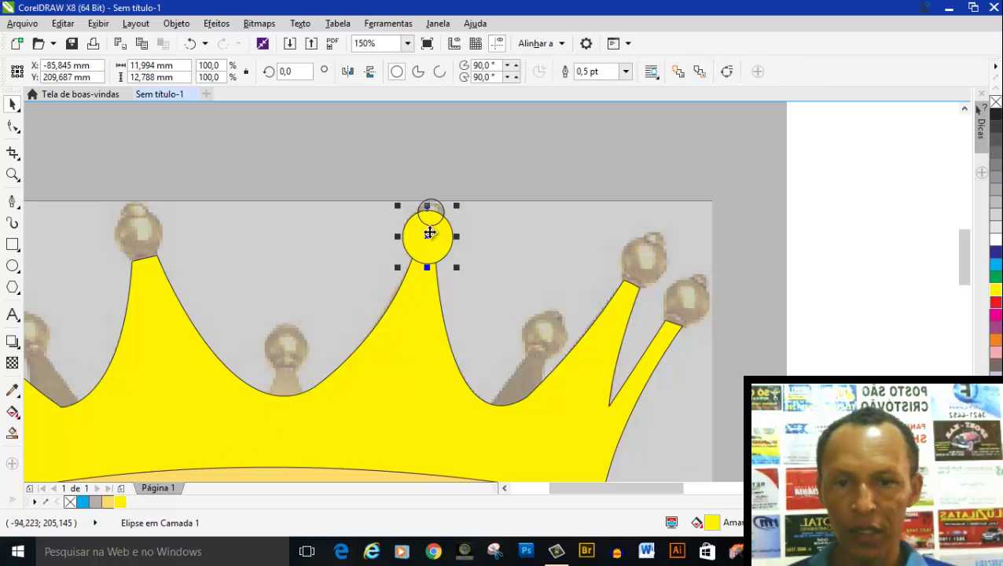
key(Tab)
click(120, 501)
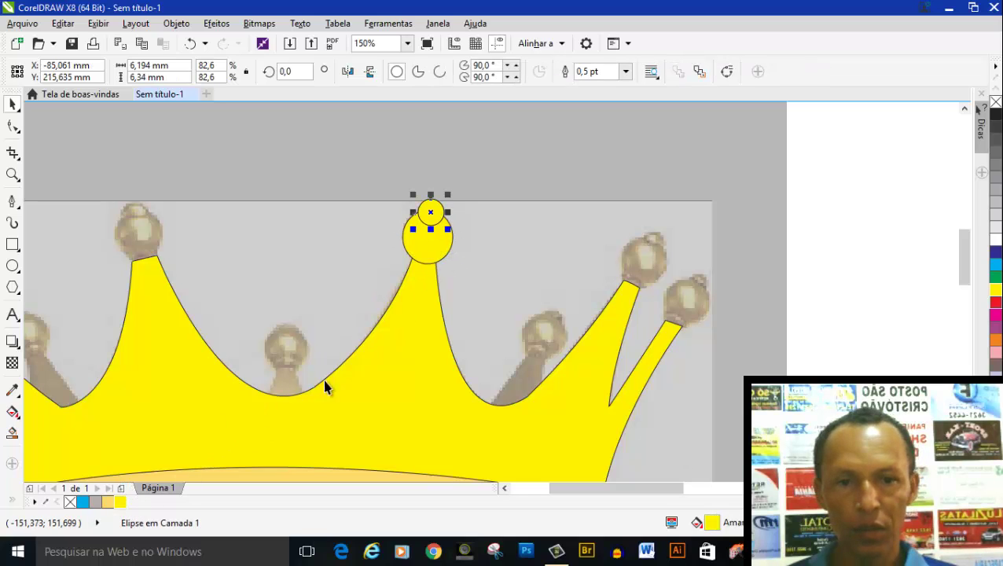
click(798, 203)
Step: Resize the small top circle slightly smaller to fit the knob
scroll(427, 226, up, 2)
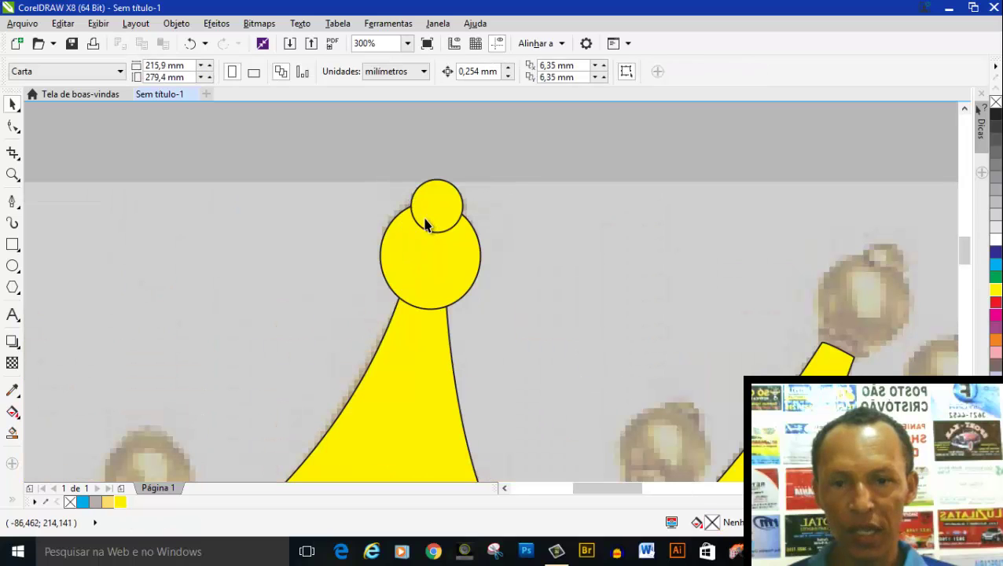
click(425, 226)
drag(437, 234, 437, 220)
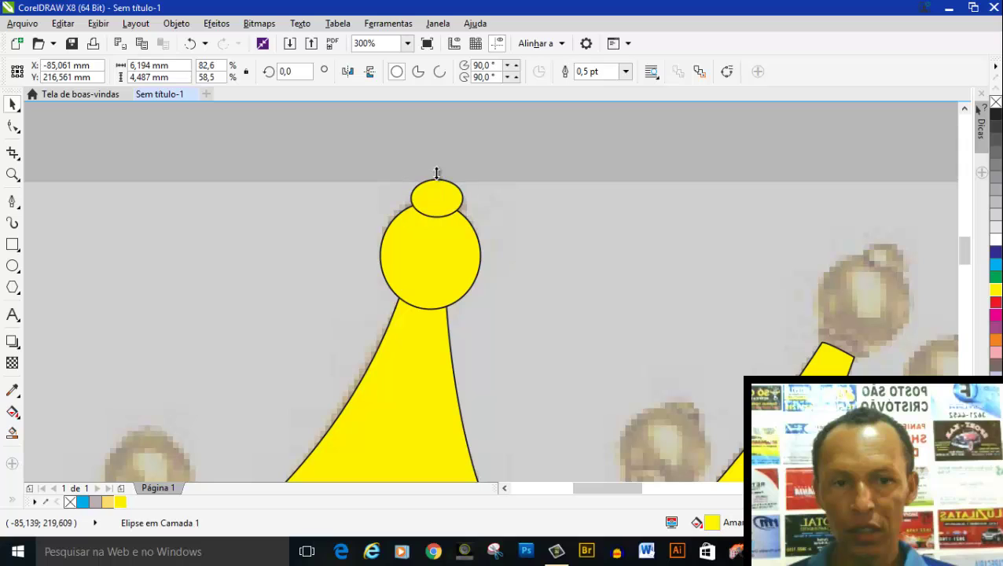
mouse_move(437, 173)
mouse_down()
mouse_move(441, 164)
mouse_move(439, 187)
mouse_up()
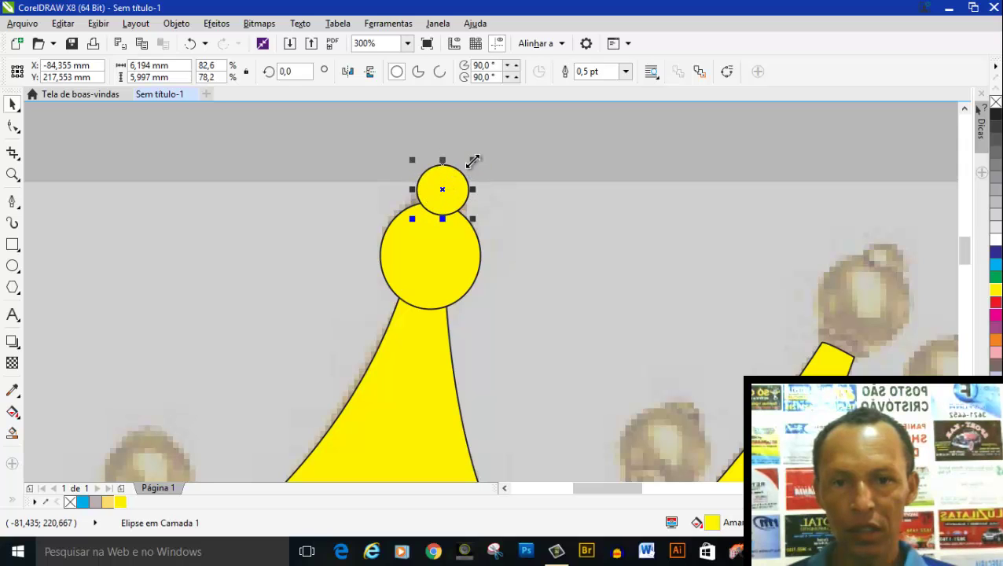
drag(472, 161, 464, 170)
scroll(367, 238, down, 1)
scroll(367, 239, down, 1)
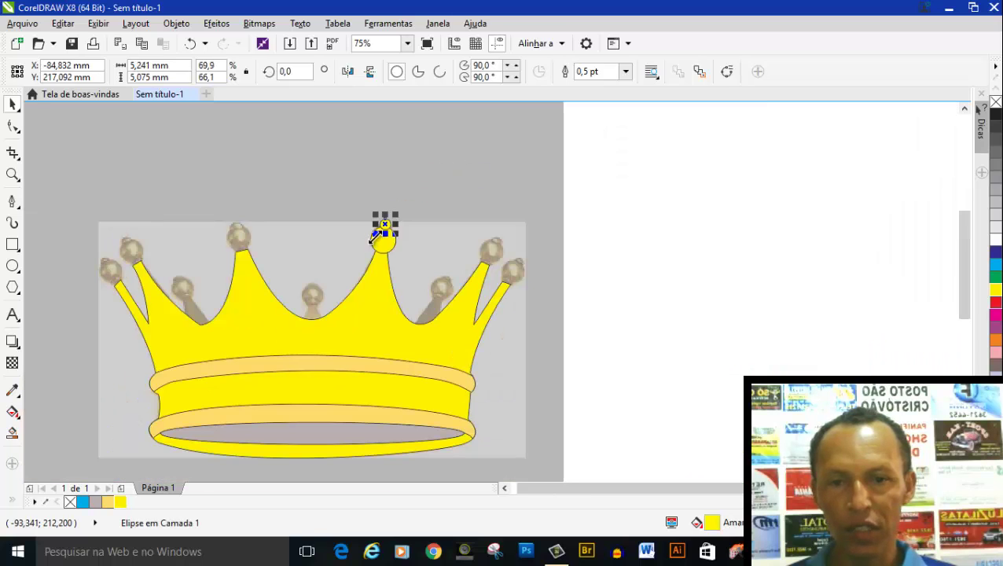
click(680, 281)
drag(655, 488, 633, 488)
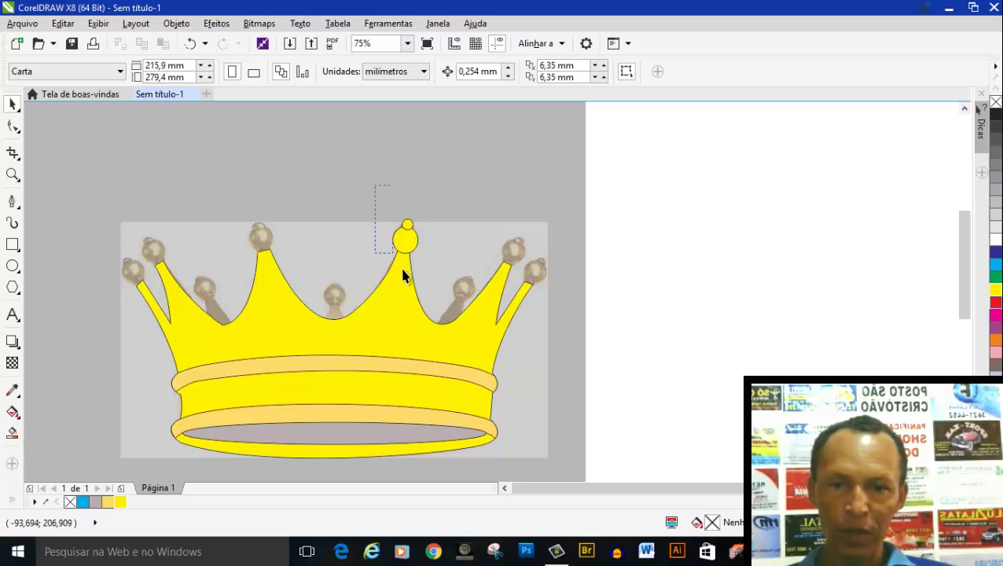
Step: Group the yellow ball and its small knob circle, then duplicate the group
drag(403, 275, 462, 286)
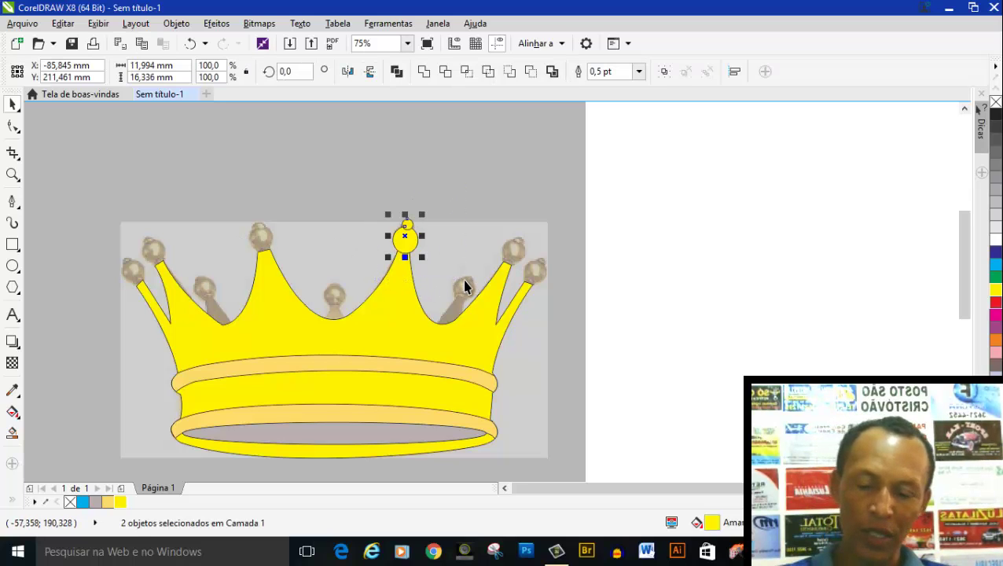
key(ctrl+g)
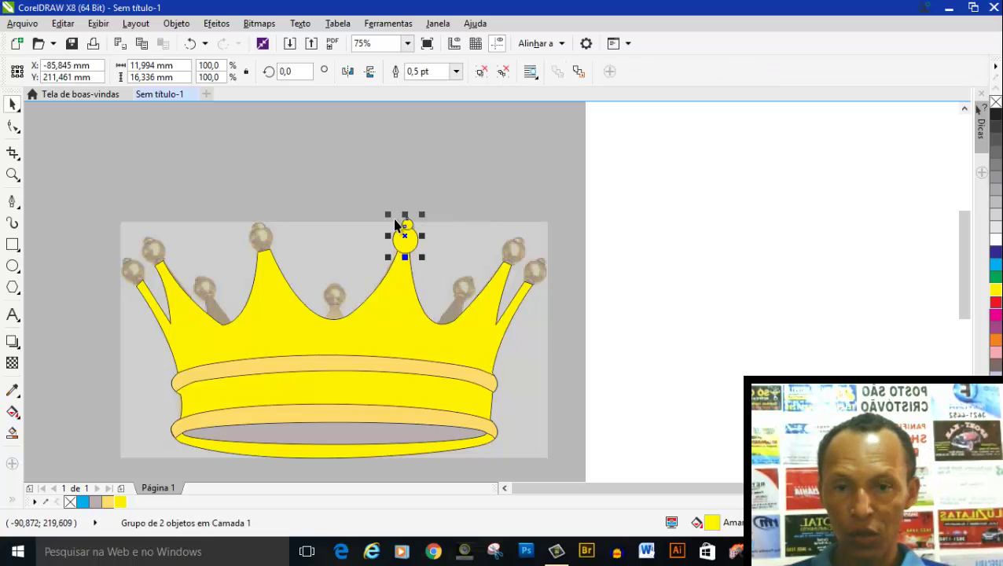
key(ctrl+d)
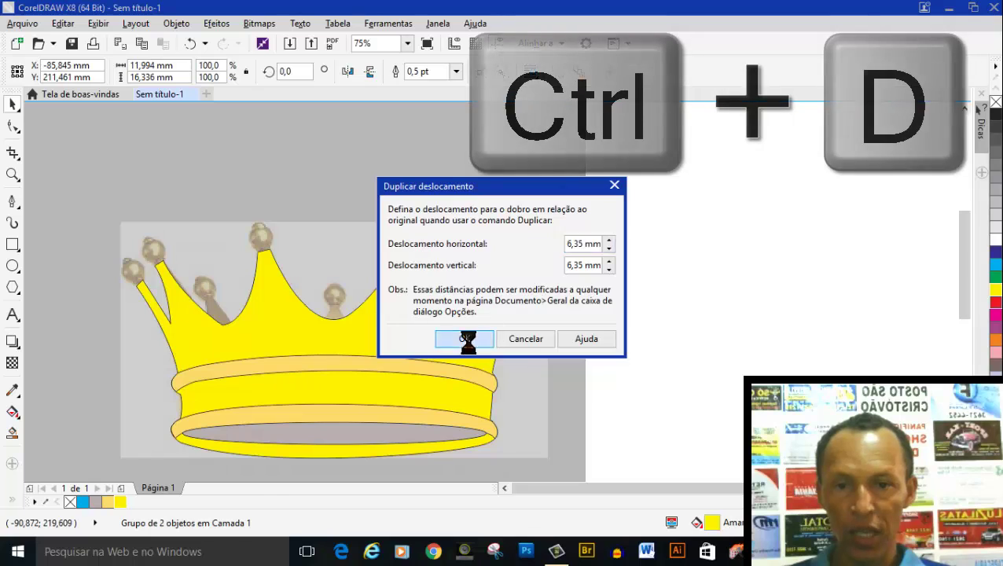
click(467, 336)
Step: Place the copied ball on the right spike's tip, tilted to follow the spike
drag(400, 217, 510, 250)
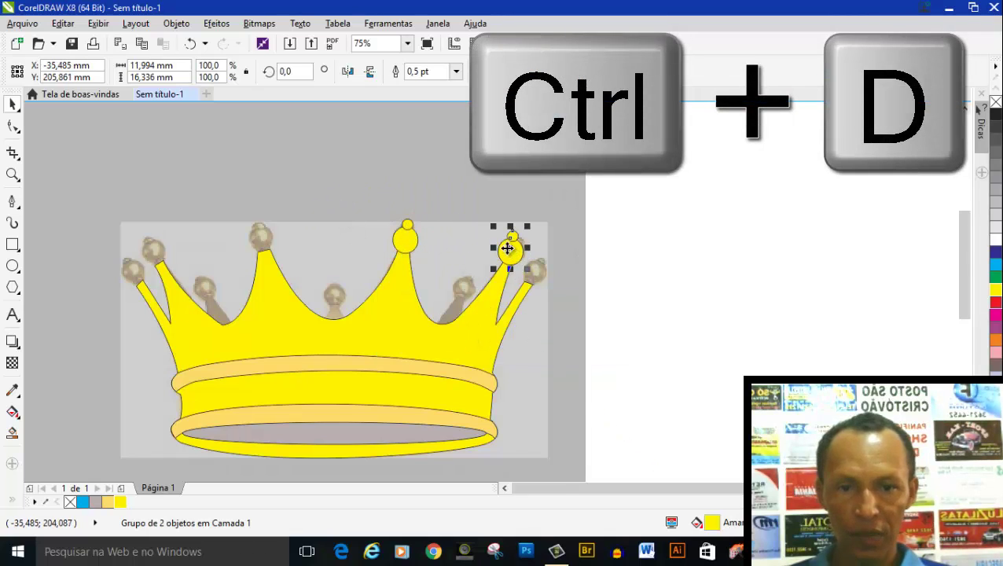
scroll(511, 251, up, 2)
scroll(511, 255, up, 2)
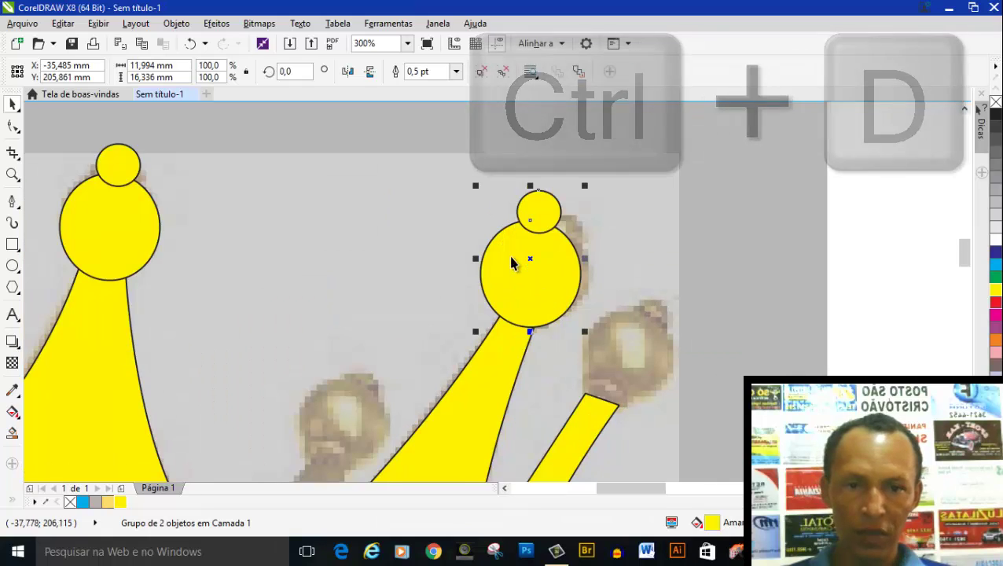
click(511, 257)
drag(594, 186, 626, 229)
drag(522, 281, 541, 288)
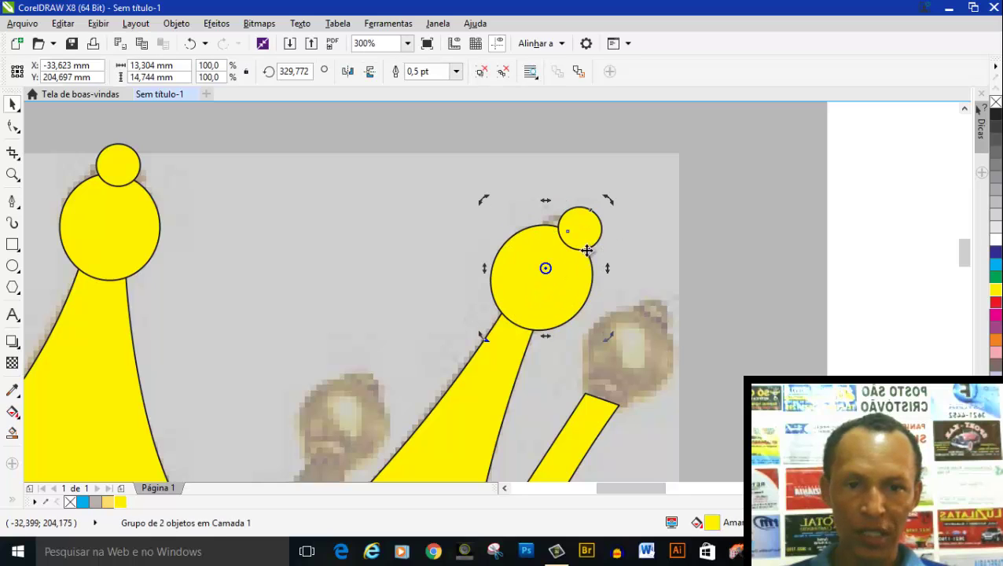
key(Escape)
scroll(582, 253, down, 3)
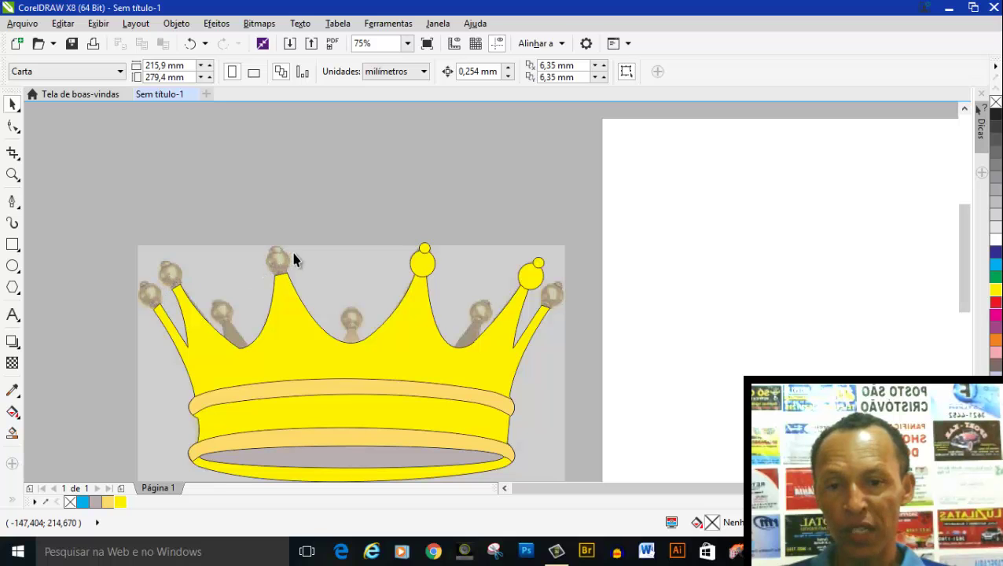
Step: Zoom out and back in to review the finished crown with its ball tips
scroll(354, 330, up, 2)
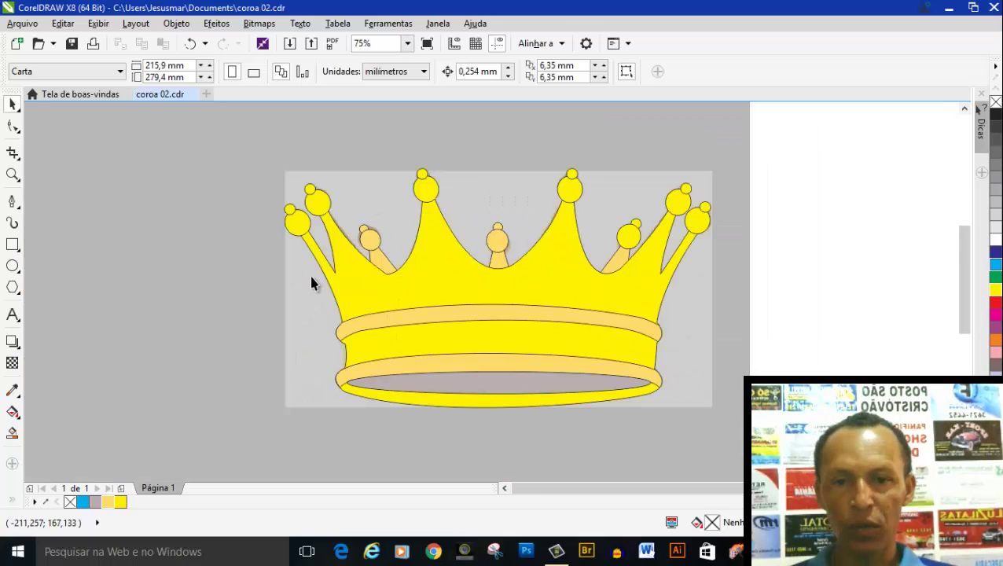
scroll(375, 279, down, 2)
scroll(376, 279, down, 1)
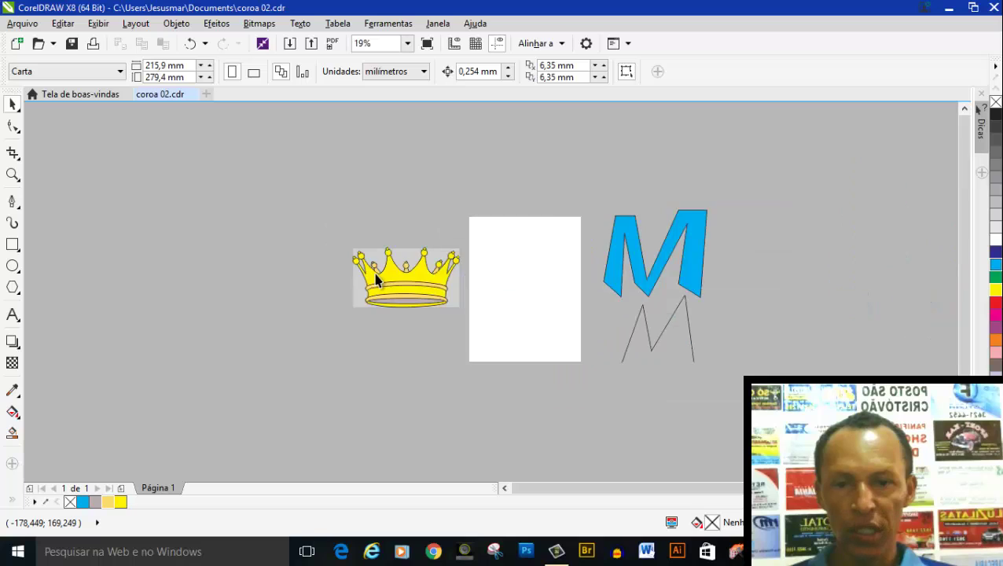
scroll(375, 279, down, 1)
scroll(375, 279, up, 1)
scroll(376, 279, up, 1)
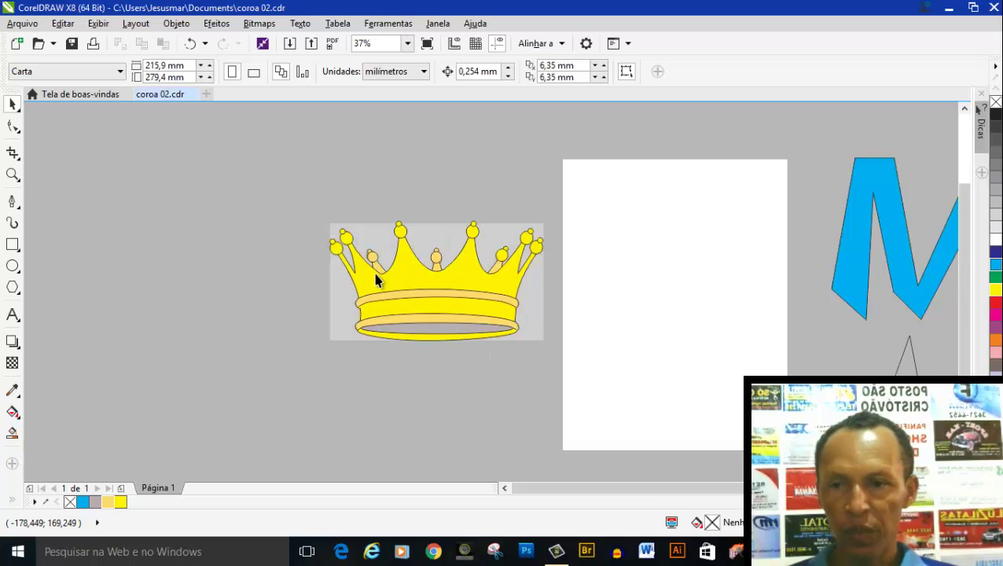
Step: Select the whole traced crown, deselect it, and check the curve-drawing tools flyout without changes
drag(278, 146, 570, 405)
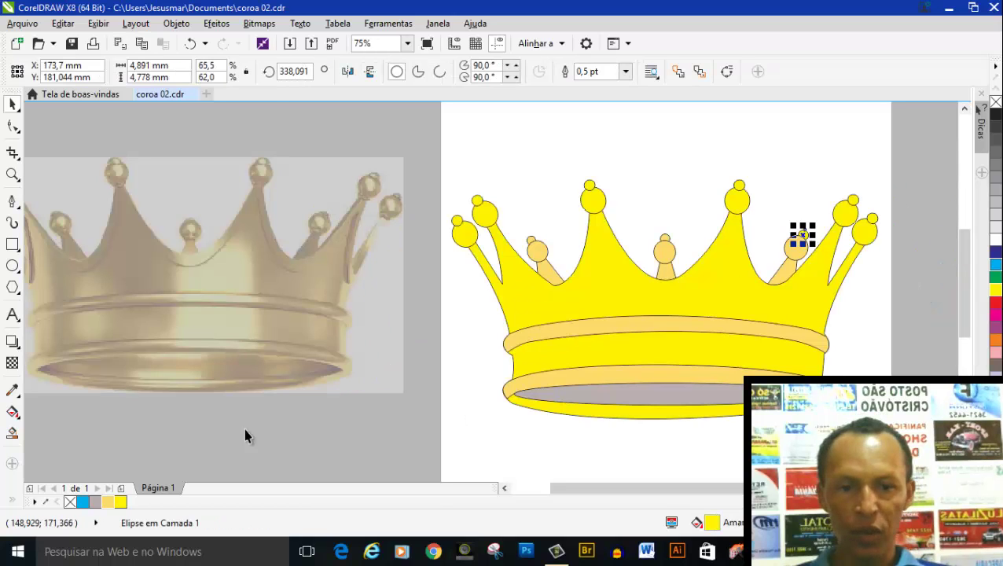
drag(701, 497, 679, 495)
click(463, 376)
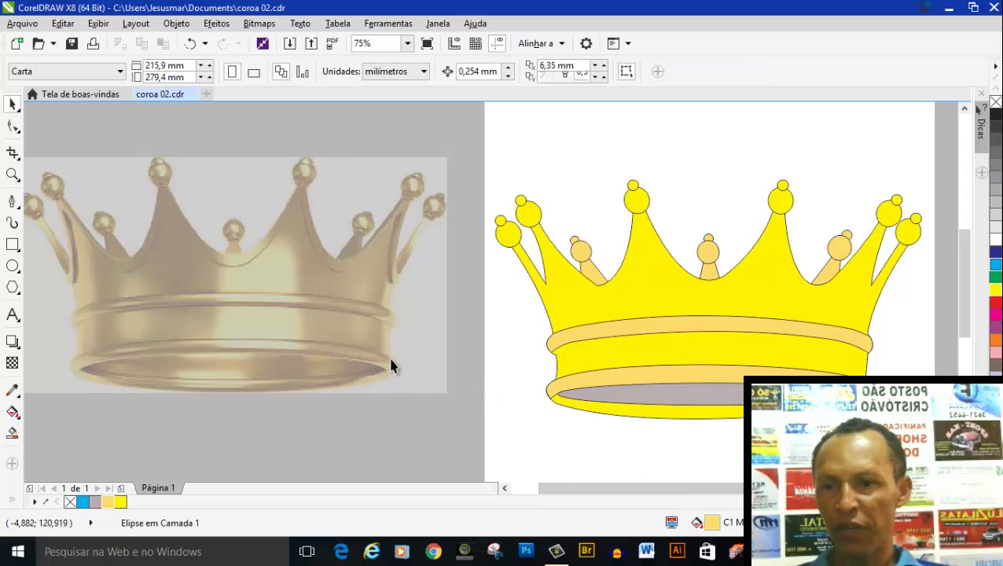
click(16, 206)
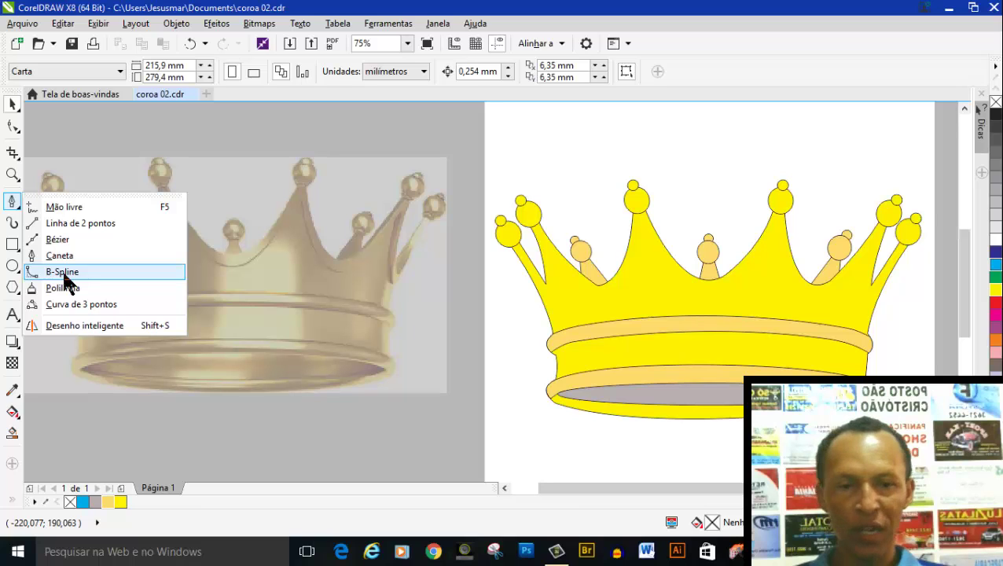
click(429, 464)
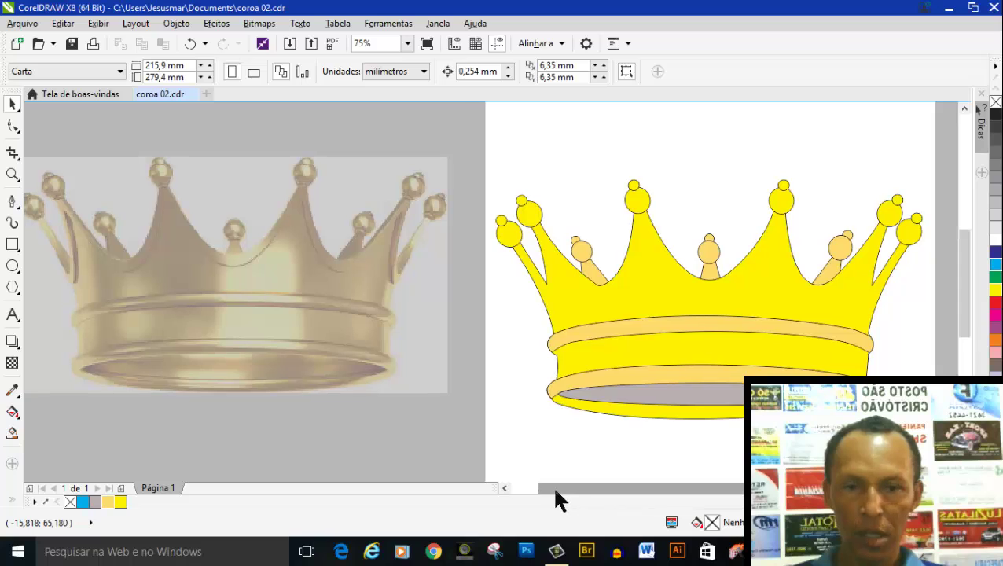